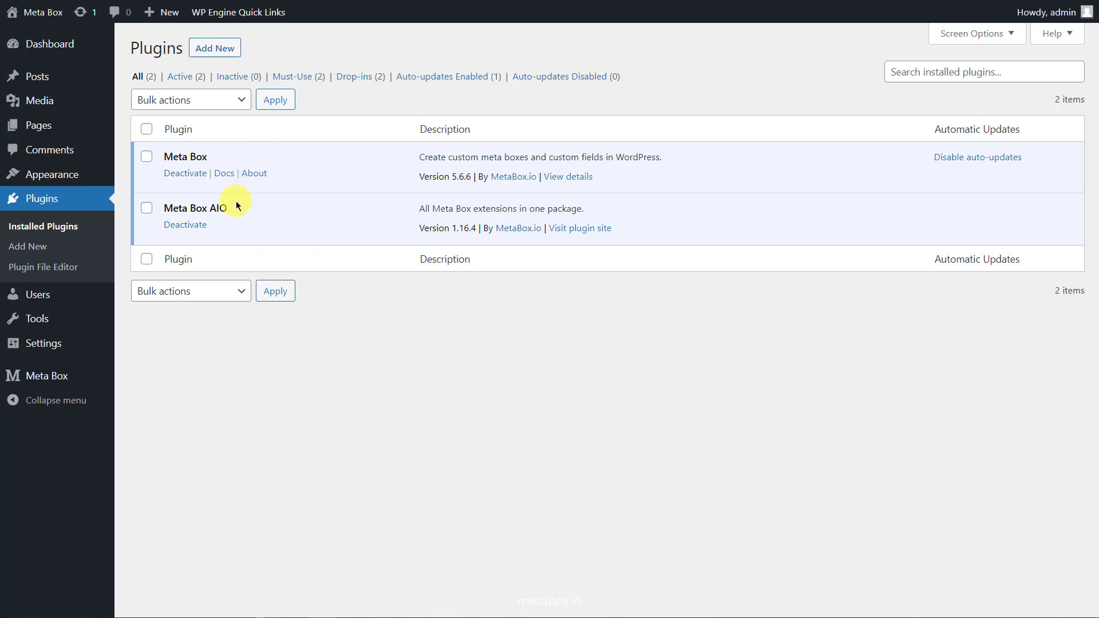
Step: Open the Meta Box Extensions page and scroll through the enabled extensions
mouse_move(98, 373)
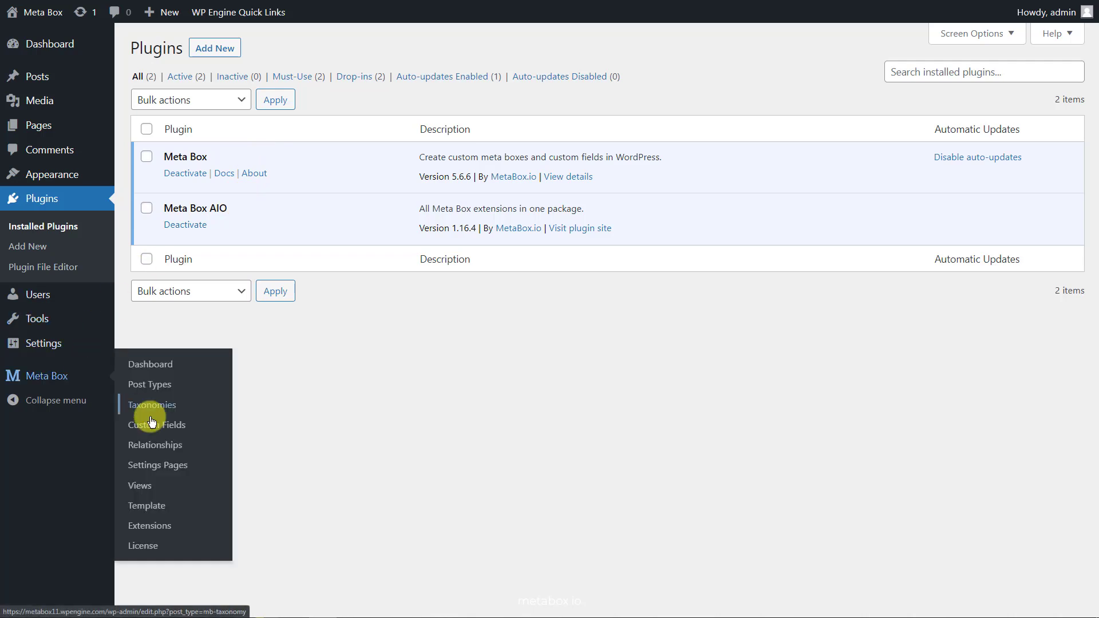
click(198, 525)
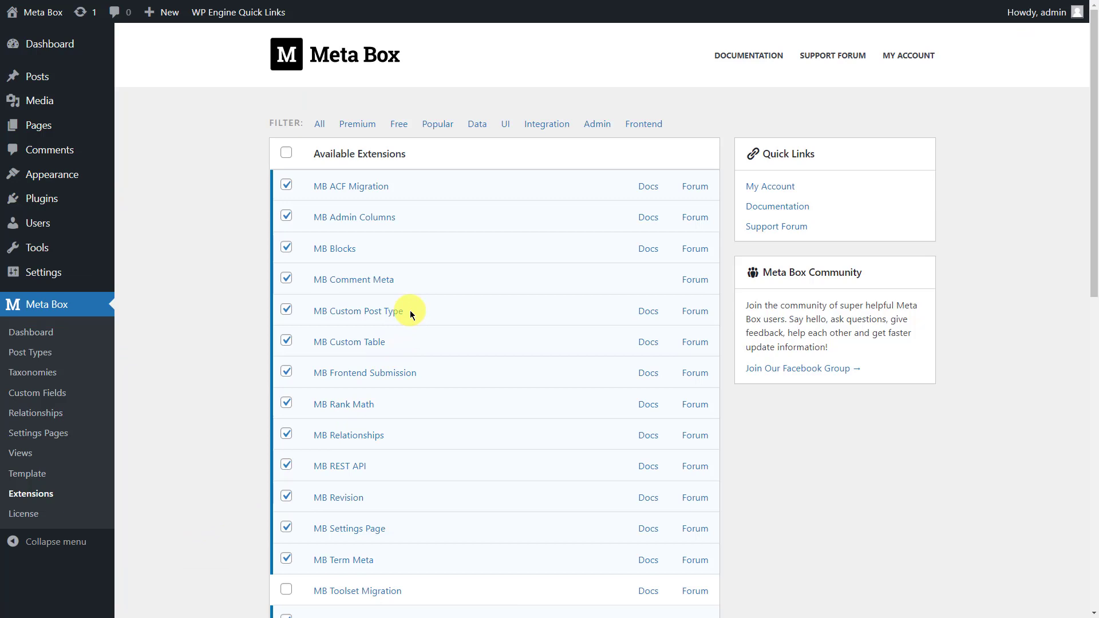
scroll(411, 314, down, 5)
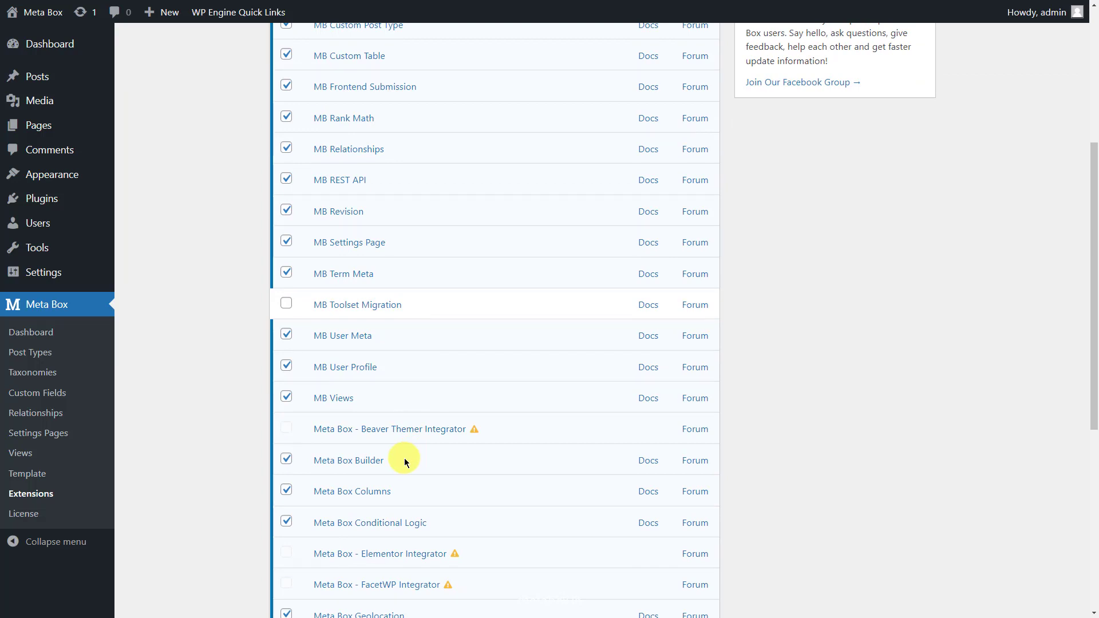
Step: Activate the Bricks theme on the Appearance > Themes page
mouse_move(96, 182)
click(166, 177)
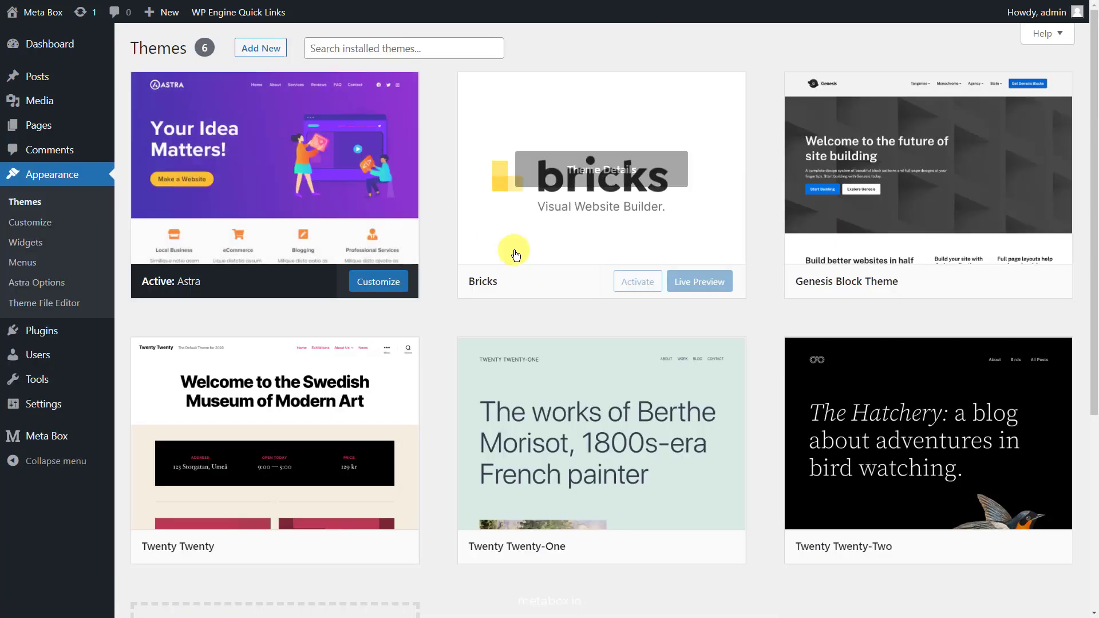
click(647, 286)
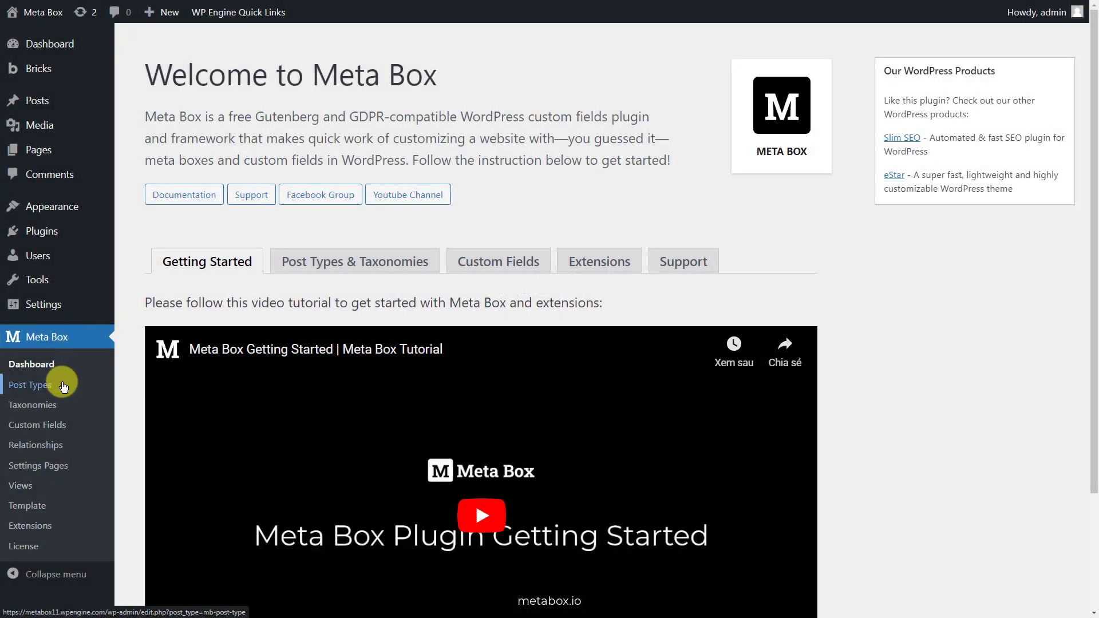
Step: Publish a new Meta Box post type with plural 'Car Rentals' and singular 'Car Rental'
click(62, 386)
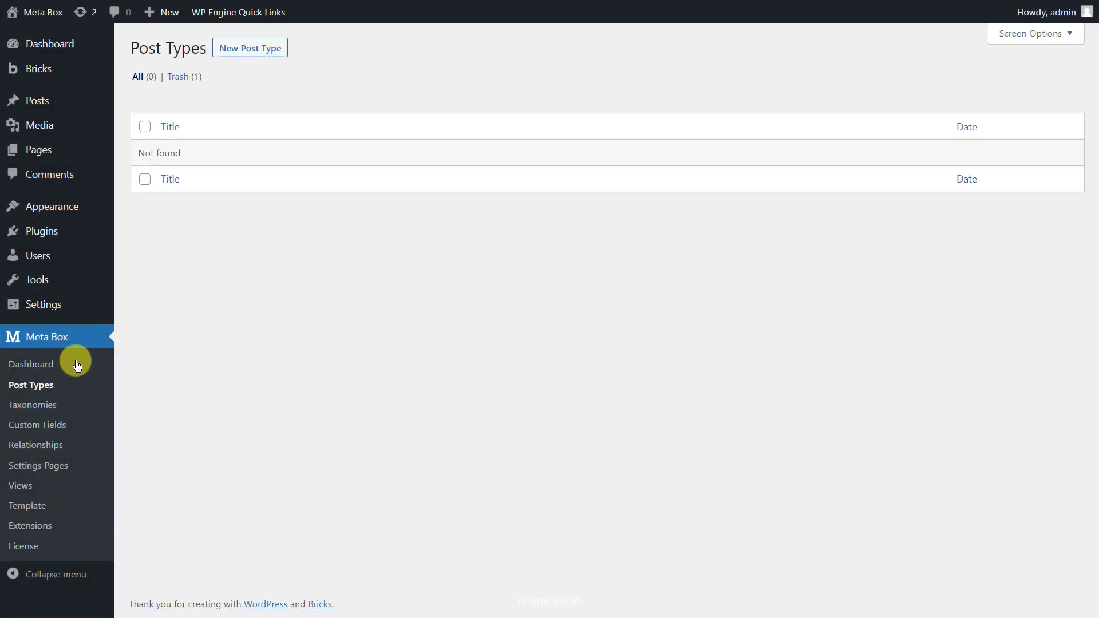
click(257, 53)
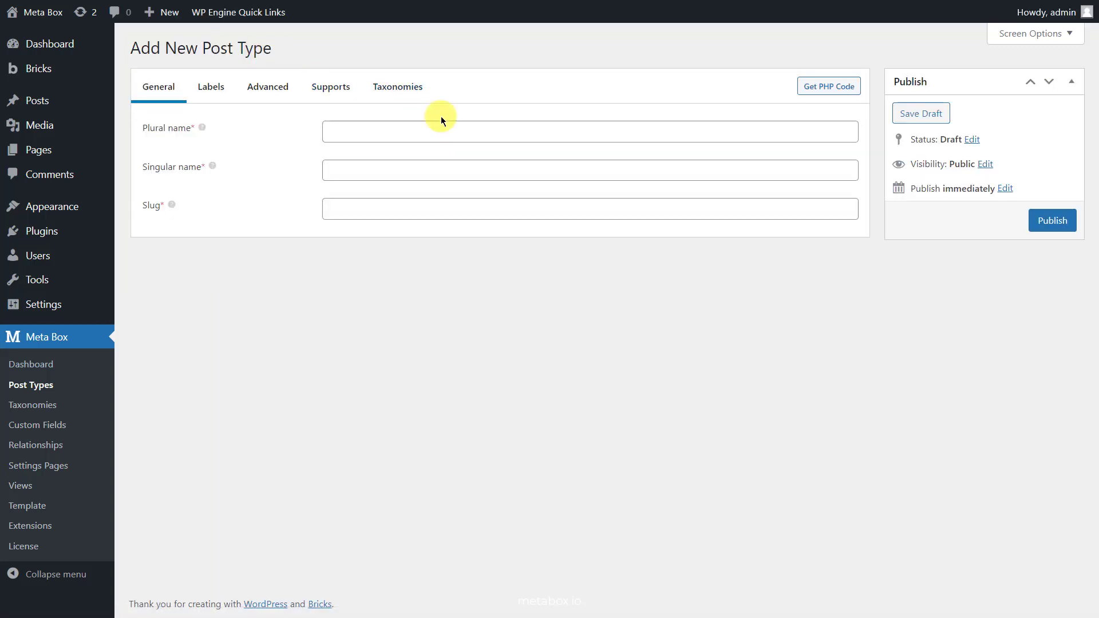
click(491, 130)
text(Car Rentals)
click(487, 167)
text(Car Rental)
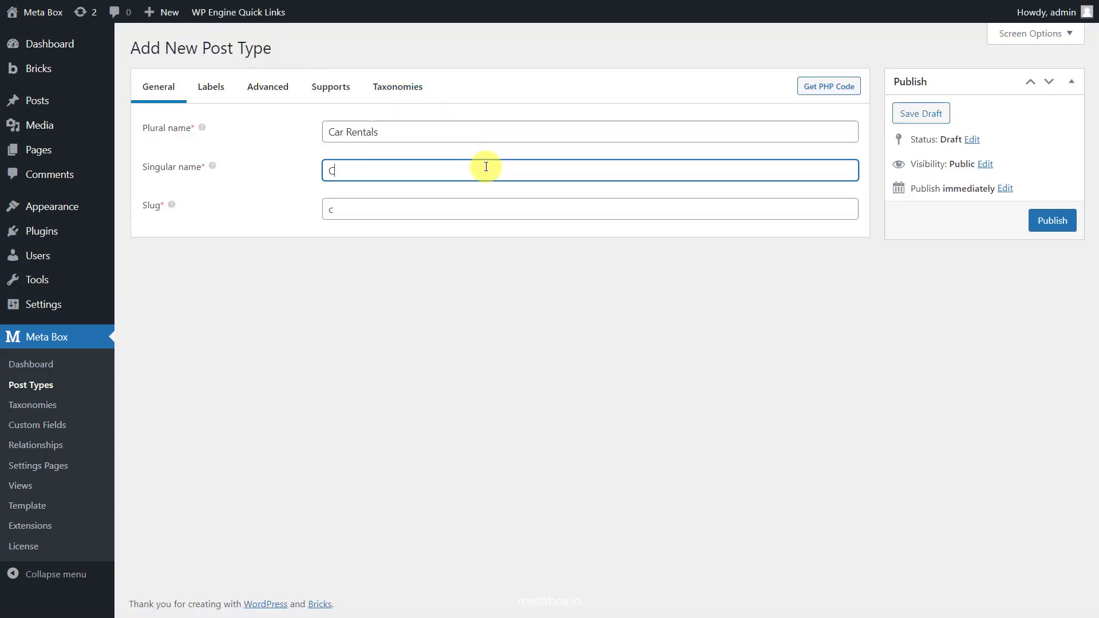
click(1052, 221)
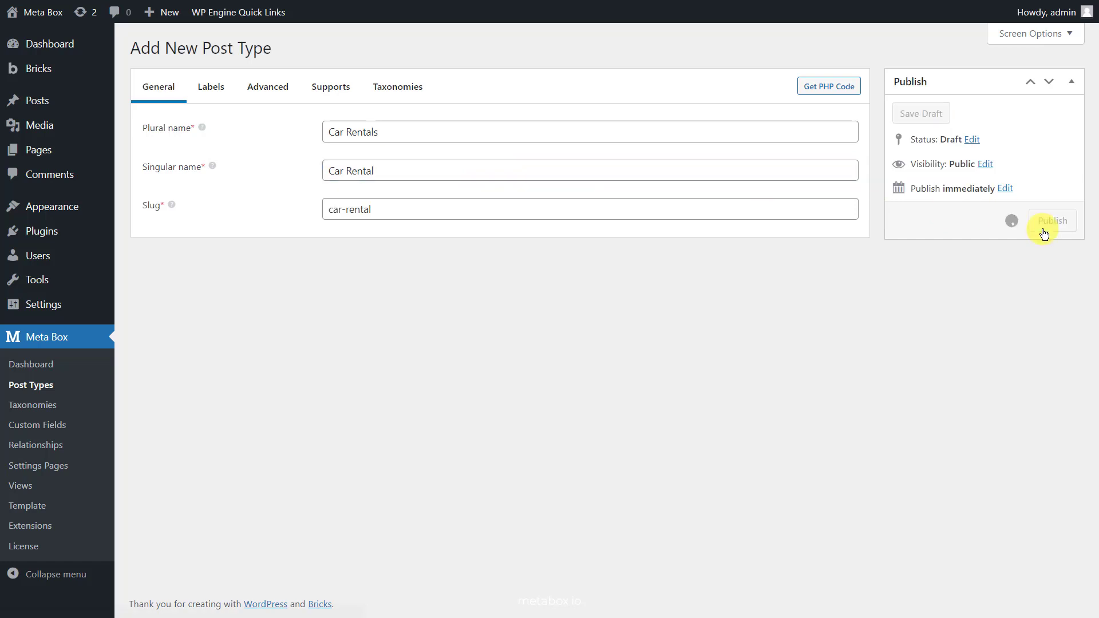
mouse_move(92, 203)
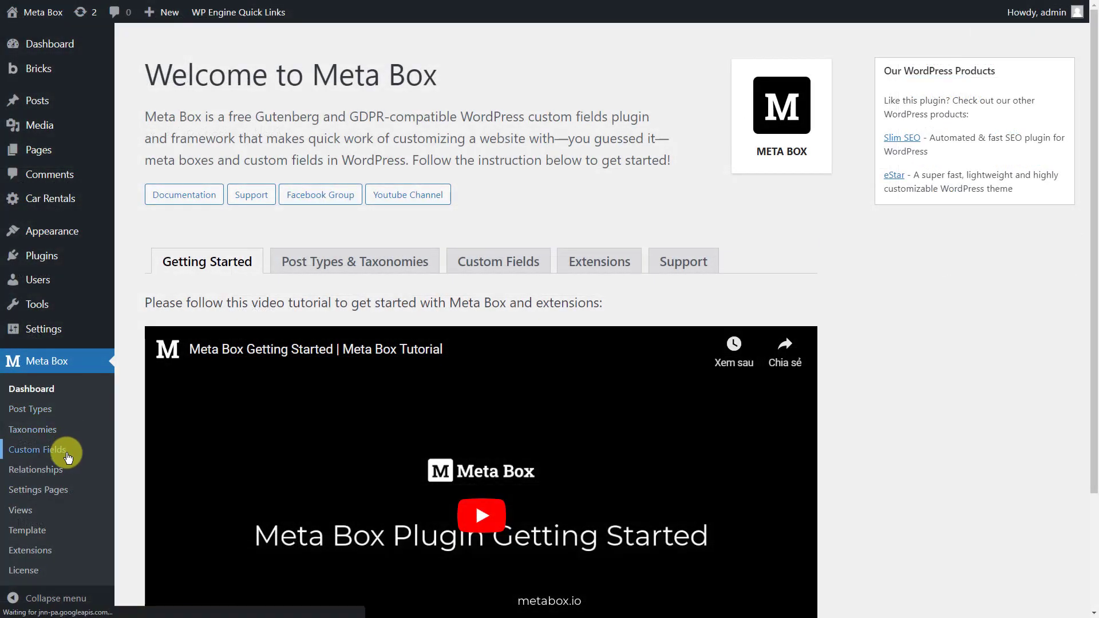
Step: Create the 'Car Rental Information' field group with a Rental Price number field
click(67, 455)
click(246, 52)
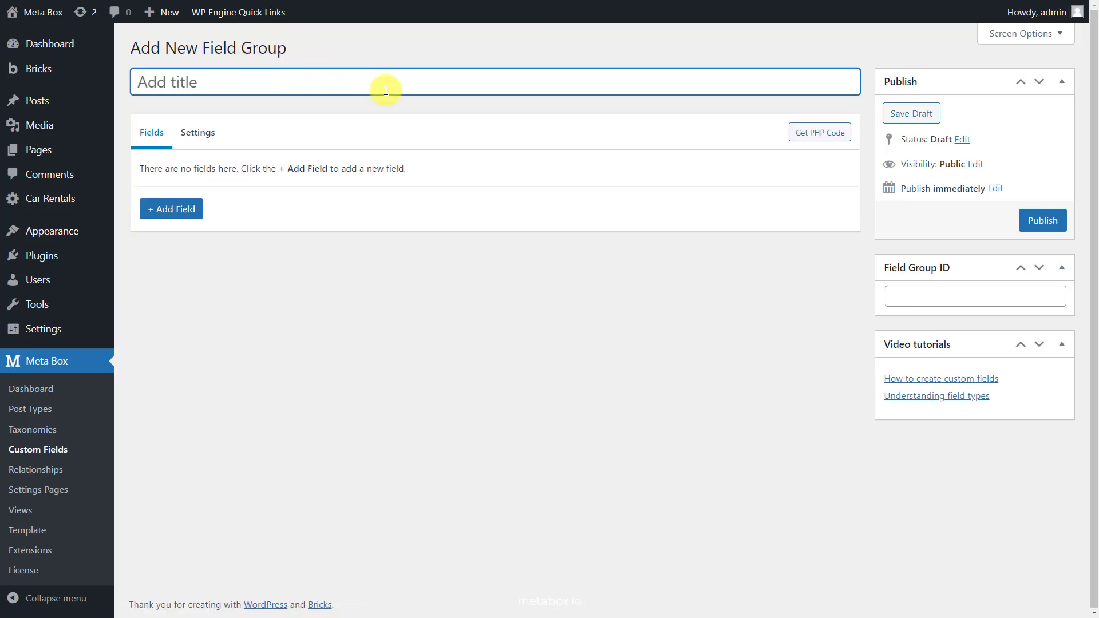
text(Car Rental Information)
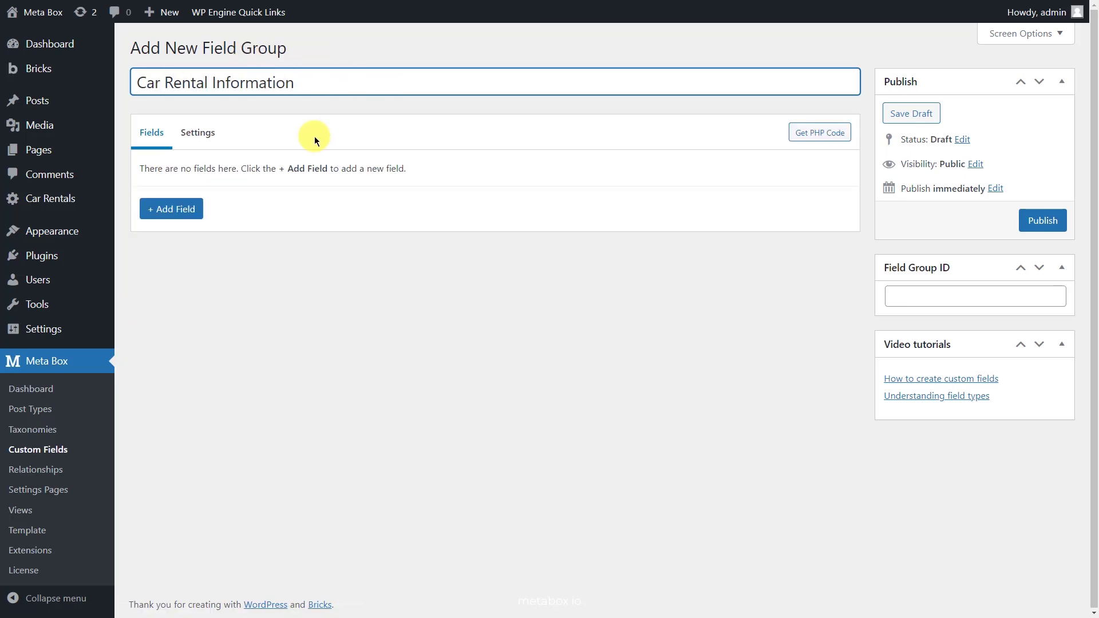
click(197, 207)
text(number)
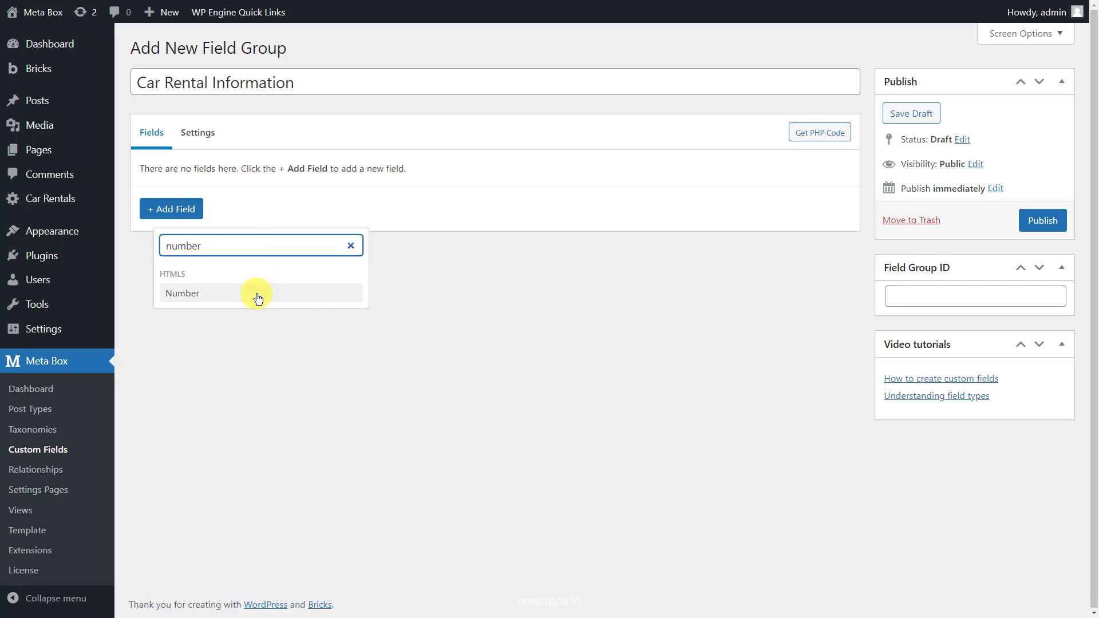
click(258, 295)
text(Rental Price)
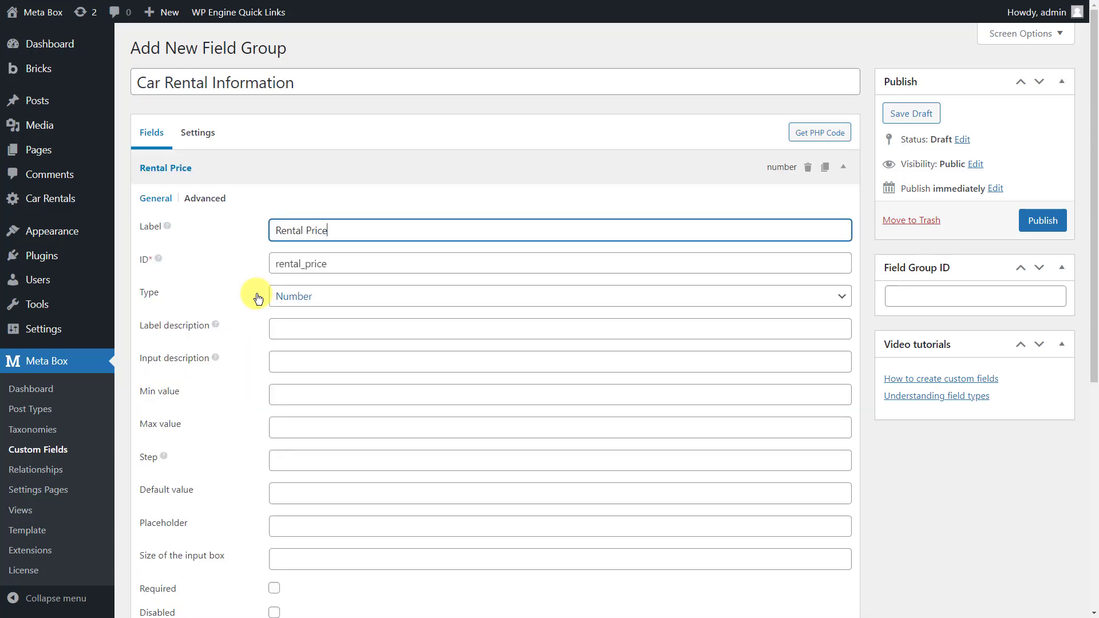
click(262, 170)
Step: Duplicate Rental Price twice and make the first copy Car Year (ID car_year, placeholder 2022)
click(826, 169)
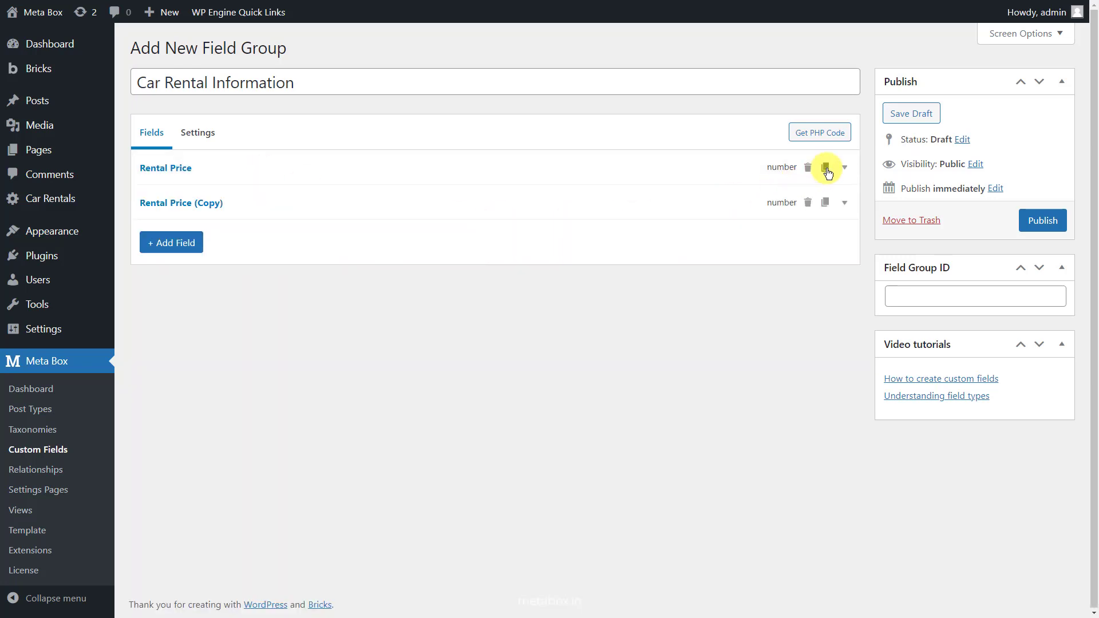
click(826, 168)
click(581, 205)
click(532, 264)
key(ctrl+a)
text(Car Year)
click(520, 297)
key(ctrl+a)
text(car_year)
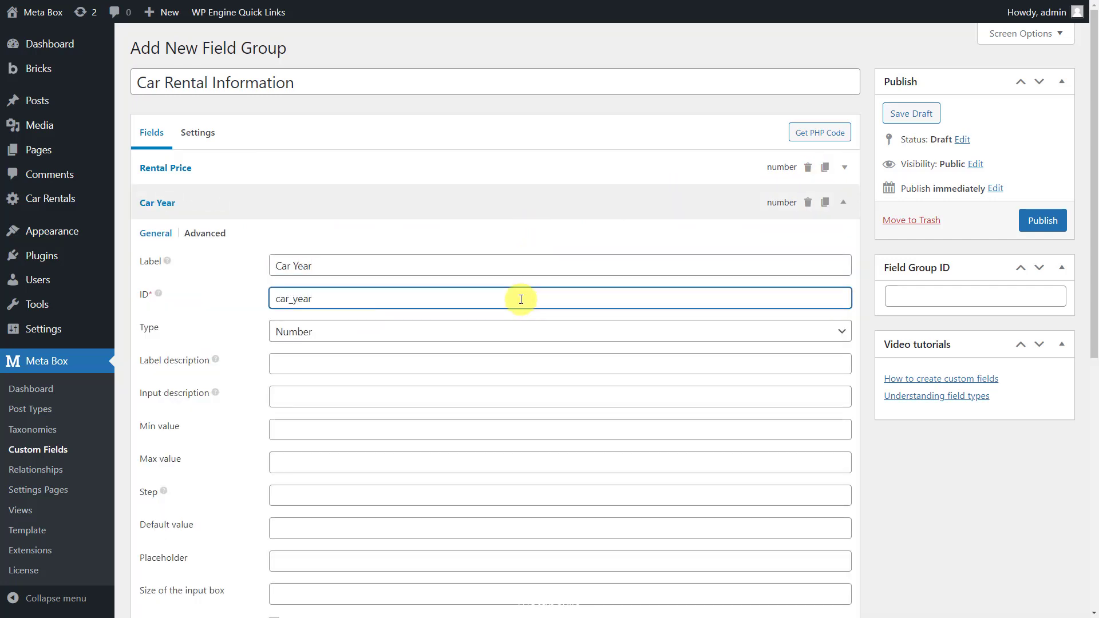
click(425, 559)
text(2022)
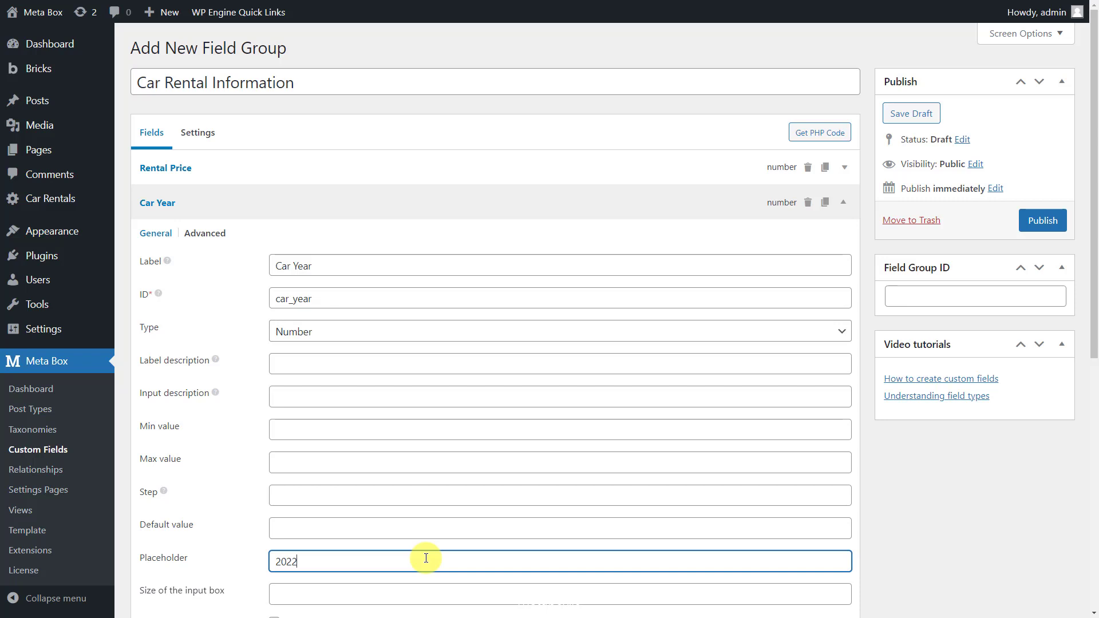
click(291, 203)
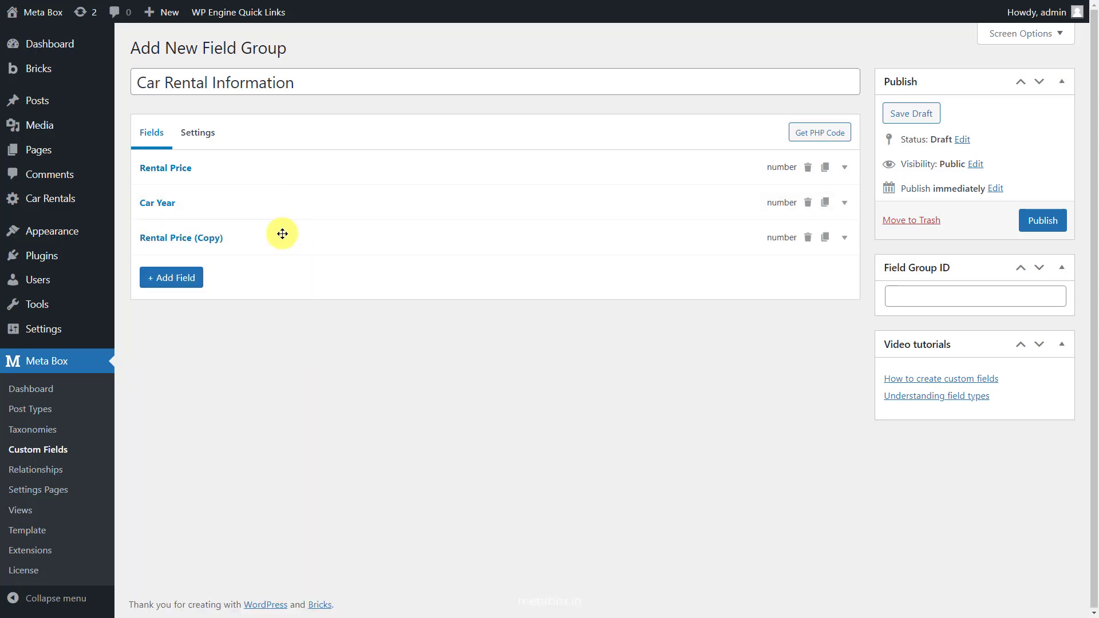
Step: Turn the second copy into Max Passenger (ID max_passenger) with minimum 1 and maximum 7
click(282, 235)
triple_click(401, 294)
text(Max Passenger)
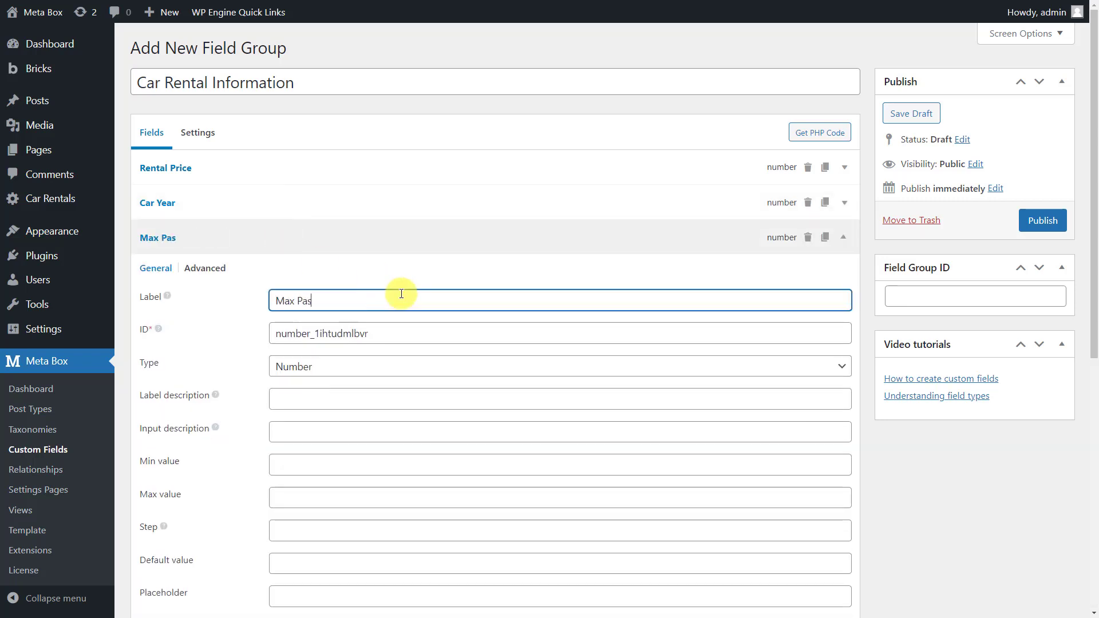
triple_click(402, 332)
text(max_passenger)
click(400, 466)
text(1)
click(402, 493)
text(7)
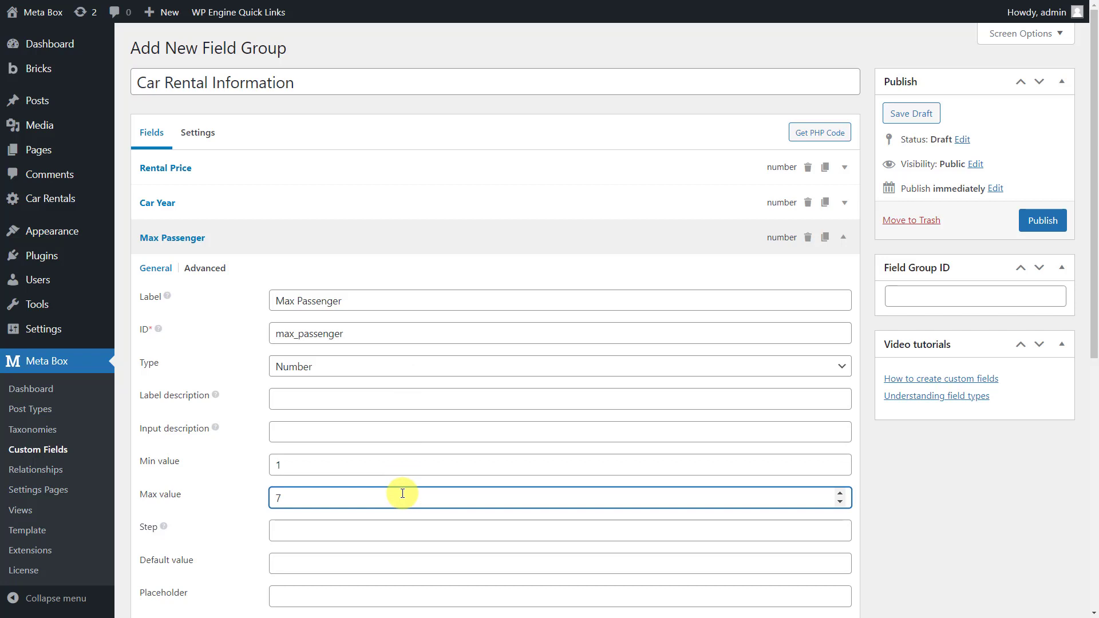
Step: Add a Fuel select field and paste in its four fuel choices
click(276, 249)
click(172, 277)
text(se)
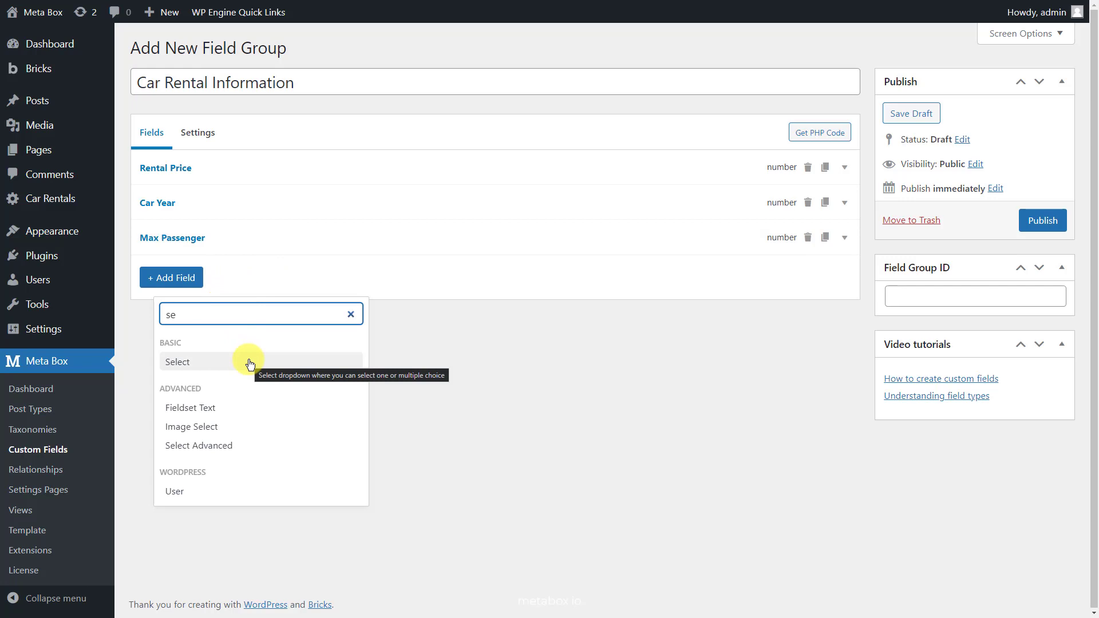
click(250, 362)
text(Fuel)
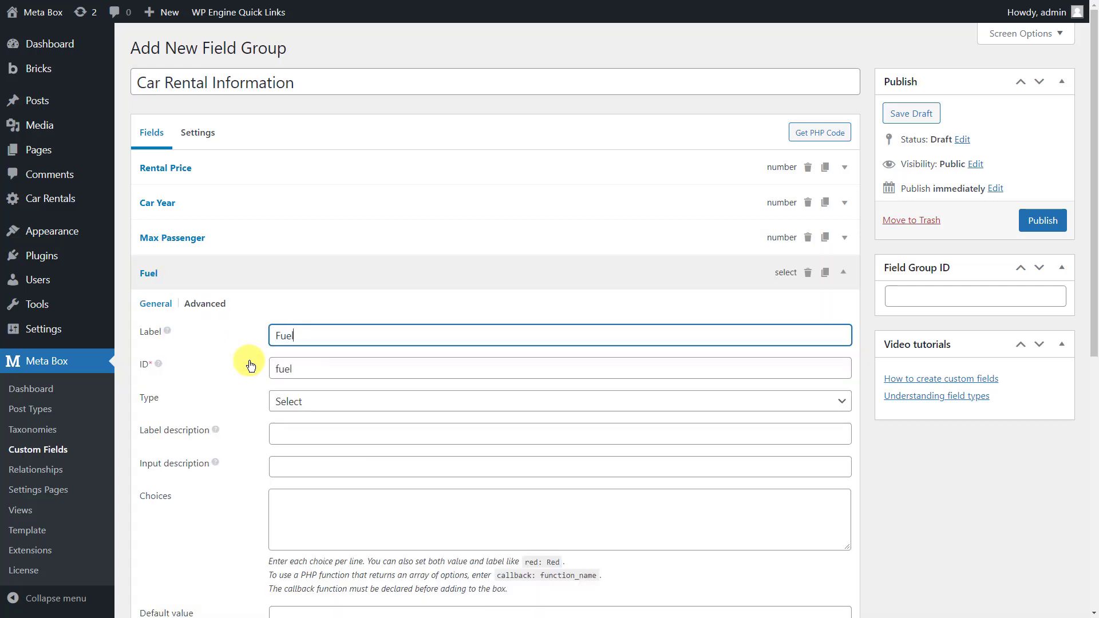
click(440, 506)
key(ctrl+v)
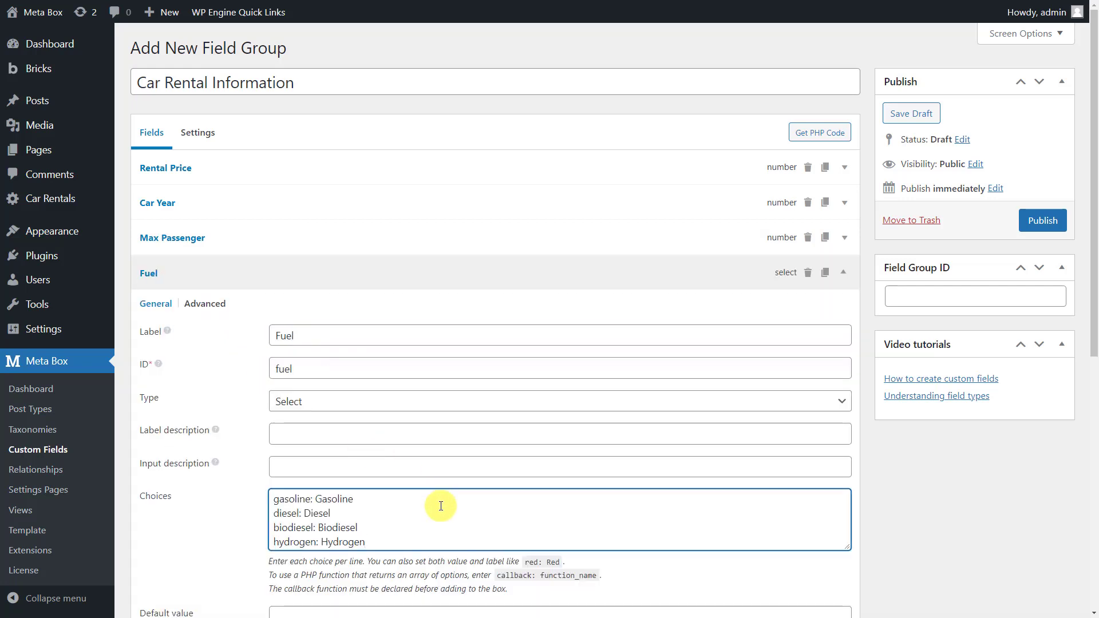
click(324, 273)
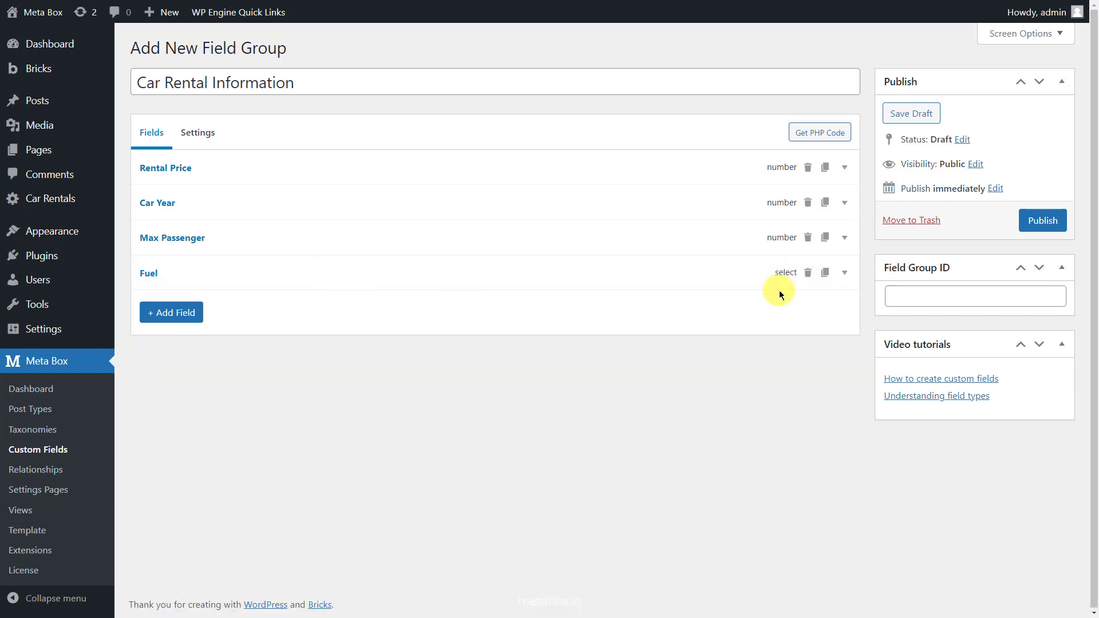
Step: Duplicate the Fuel field twice and rename the first copy Doors with ID doors
click(825, 272)
click(825, 273)
click(750, 291)
click(635, 365)
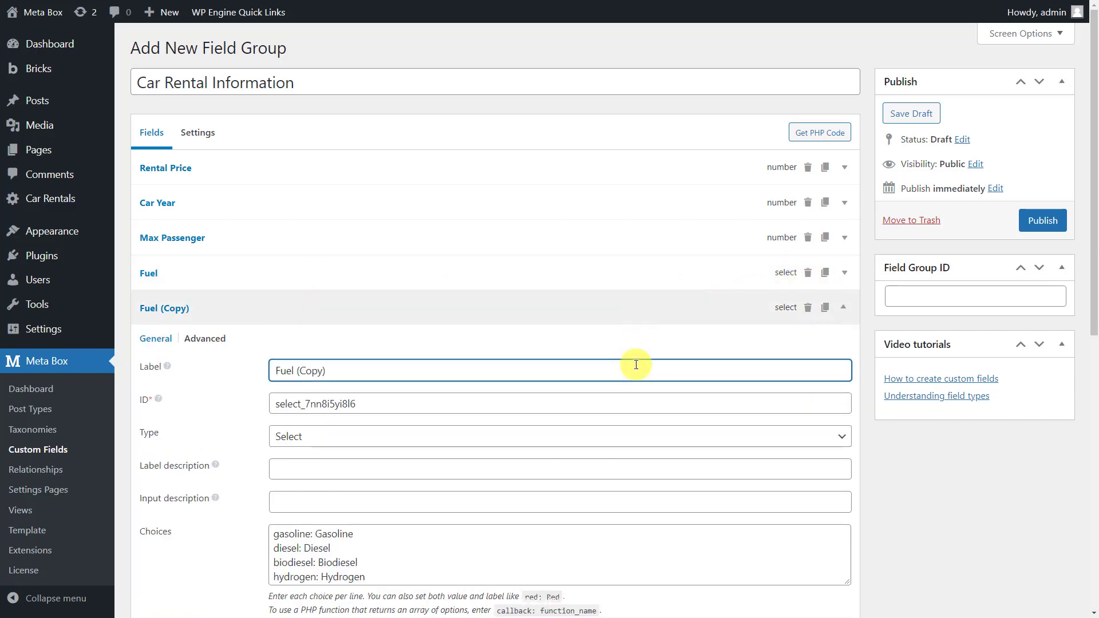
triple_click(635, 364)
text(Doors)
click(627, 399)
triple_click(628, 399)
text(doors)
Step: Replace the Doors field's choices with 2, 4 and 5
click(525, 571)
key(ctrl+a)
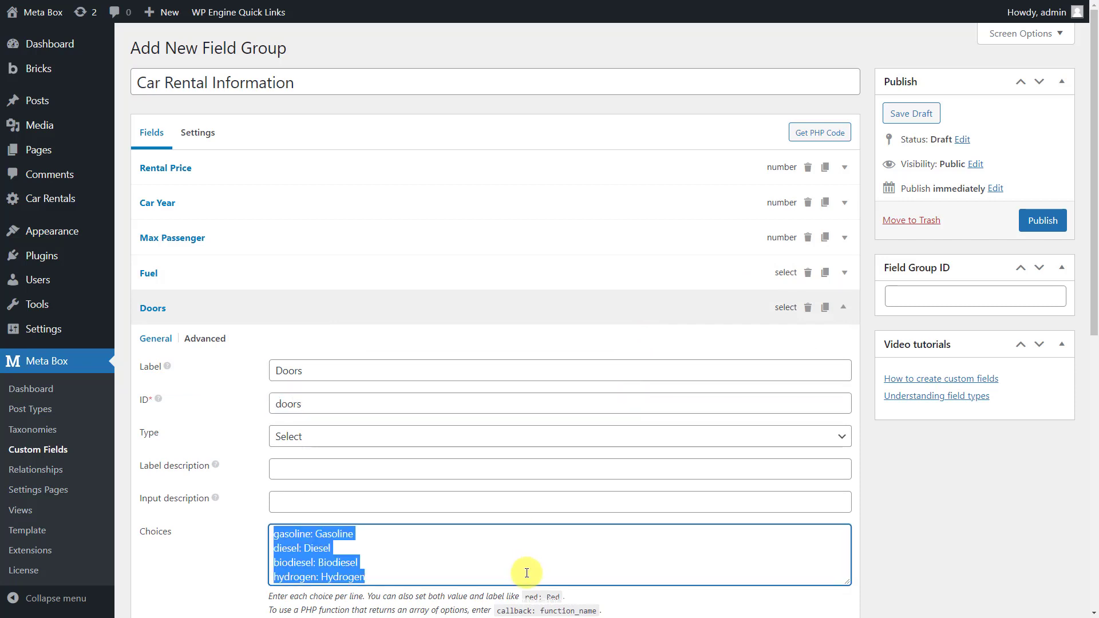
text(2)
key(Return)
text(4)
key(Return)
text(5)
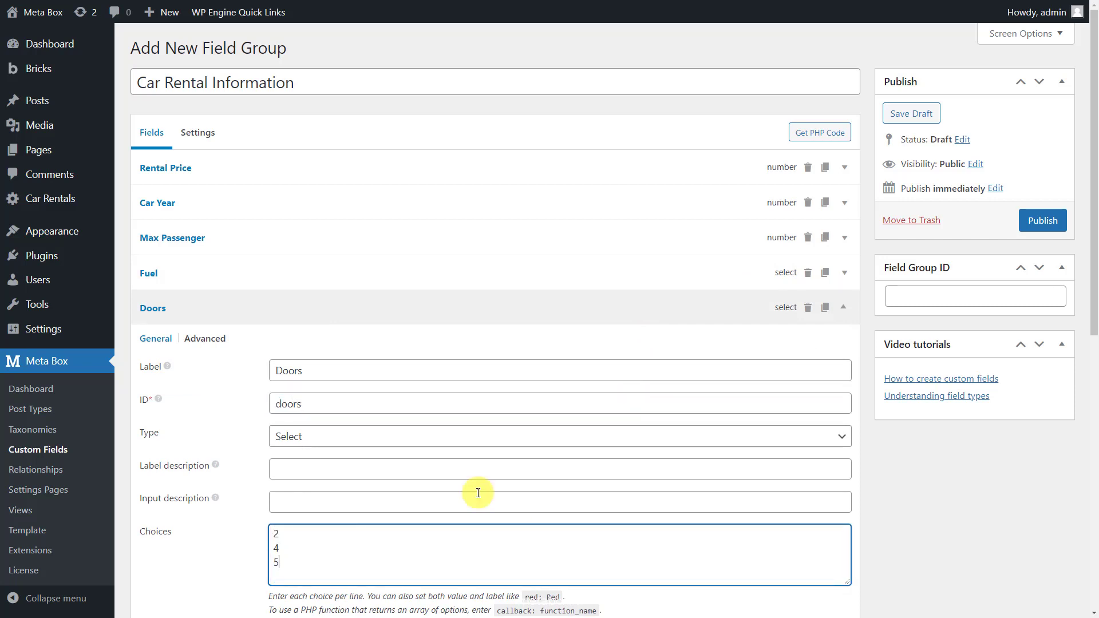
click(362, 308)
Step: Make the second copy Gearbox (ID gearbox) with choices Manual Automatic, Direct Shift, Tiptronic
click(326, 343)
scroll(544, 300, down, 2)
triple_click(552, 290)
text(Gearbox)
triple_click(547, 322)
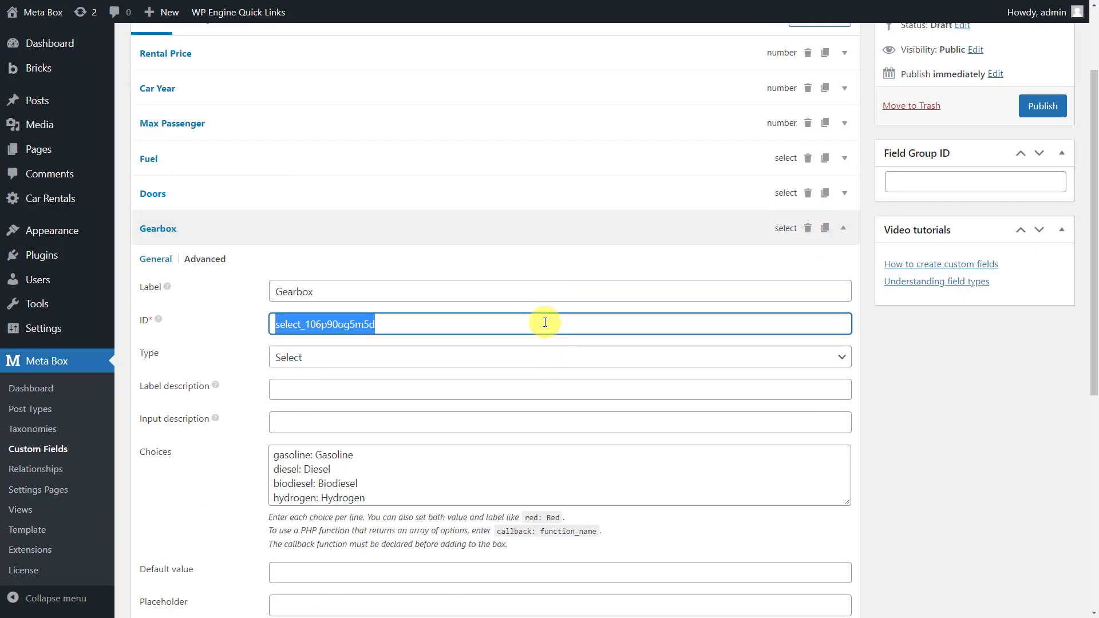
text(gearbox)
click(552, 487)
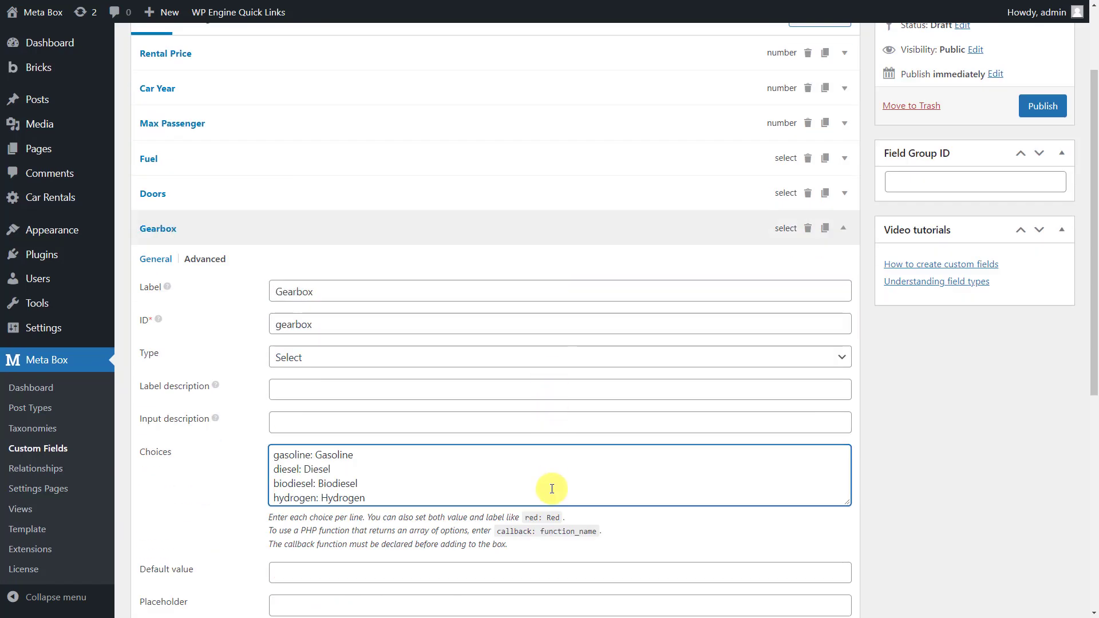
key(ctrl+a)
key(ctrl+v)
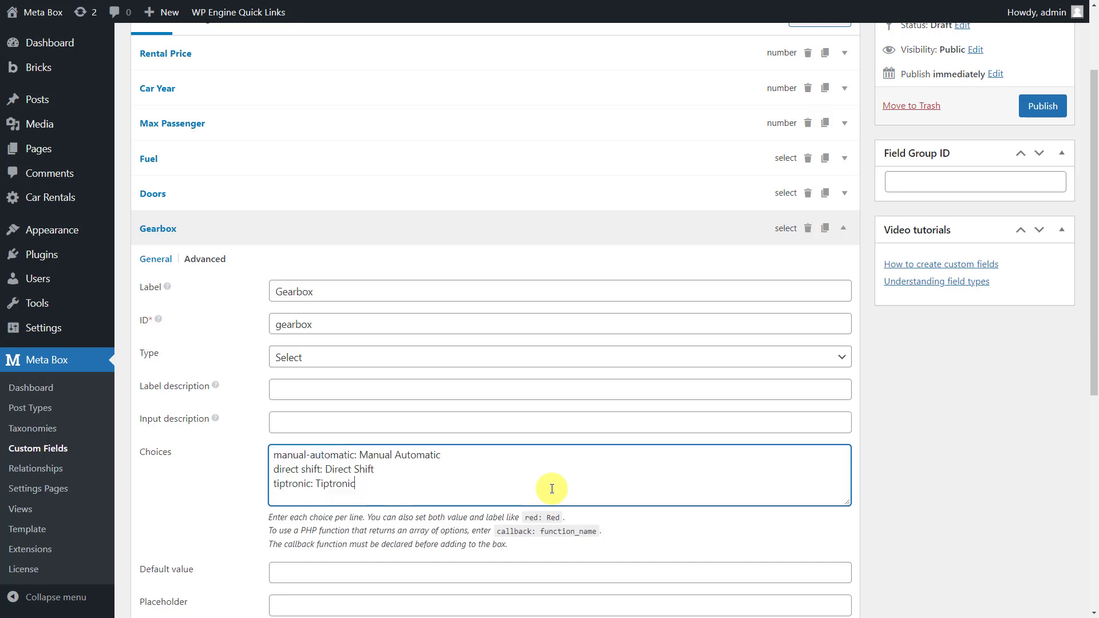
Step: Add a Fuel Usage text field with input description '101/100km'
click(316, 231)
click(171, 383)
text(text)
click(275, 468)
scroll(472, 457, down, 3)
text(Fuel U)
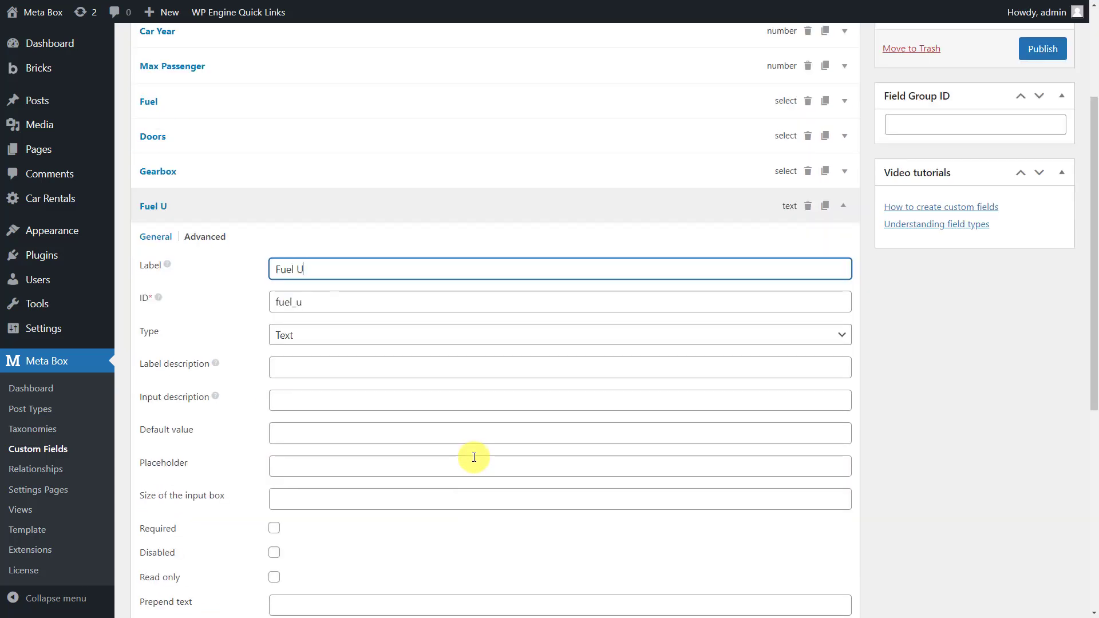
text(sage)
click(463, 402)
text(101/100km)
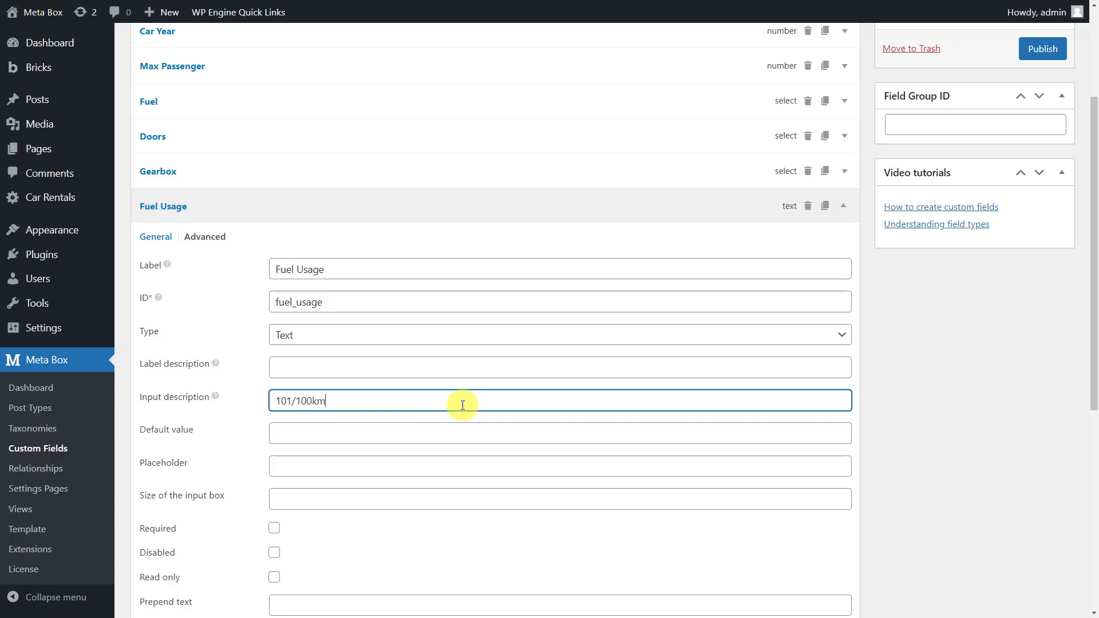
click(328, 207)
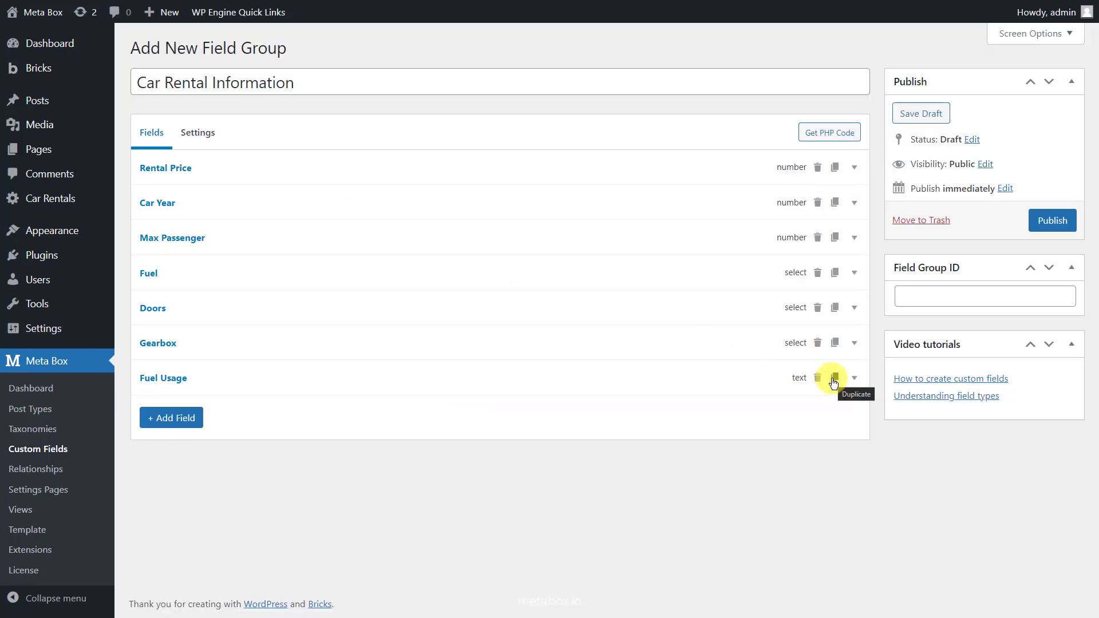
Step: Duplicate Fuel Usage and make a copy Engine Capacity (ID engine_capacity, description '2000 cc')
click(834, 379)
click(834, 380)
click(319, 415)
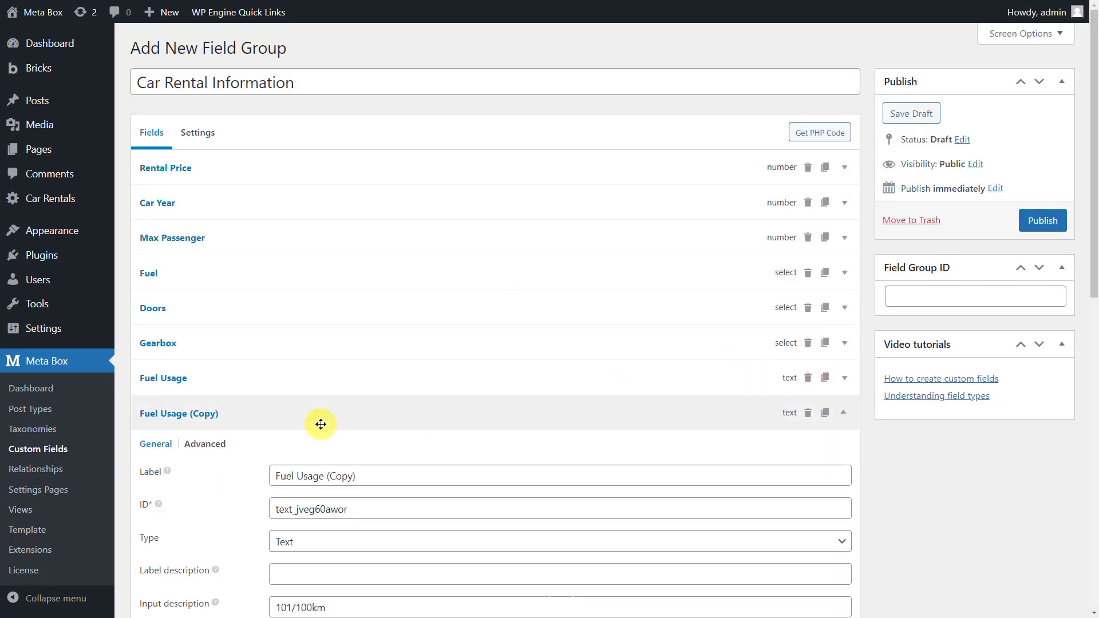
scroll(319, 422, down, 4)
click(418, 247)
key(ctrl+a)
text(Engine Capacity)
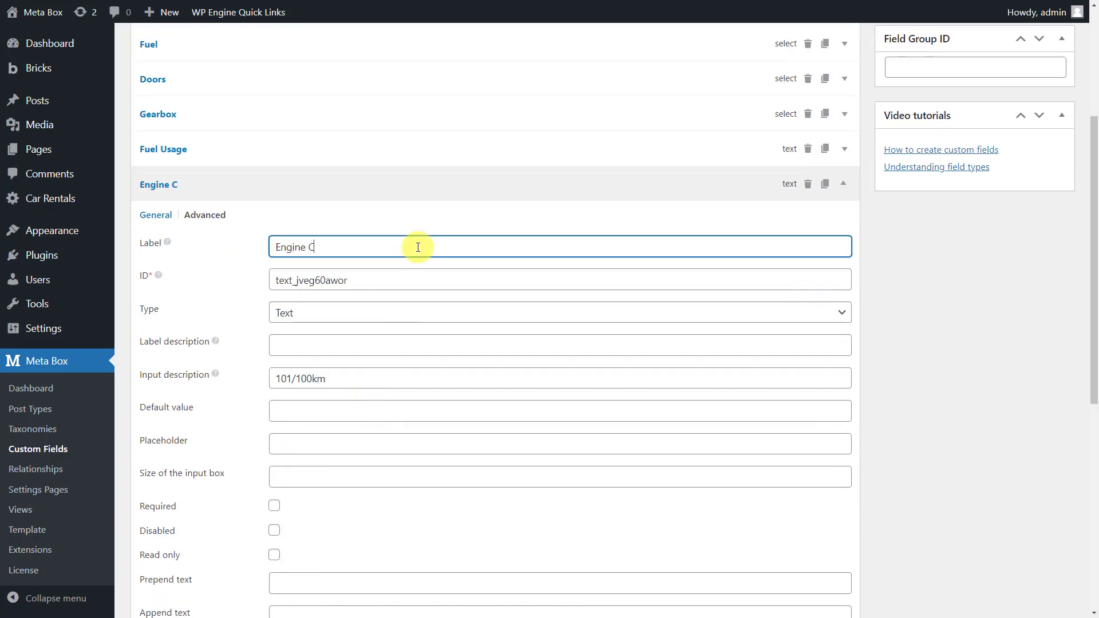
click(422, 280)
key(ctrl+a)
text(engine_capacity)
click(368, 372)
key(ctrl+a)
text(2000 cc)
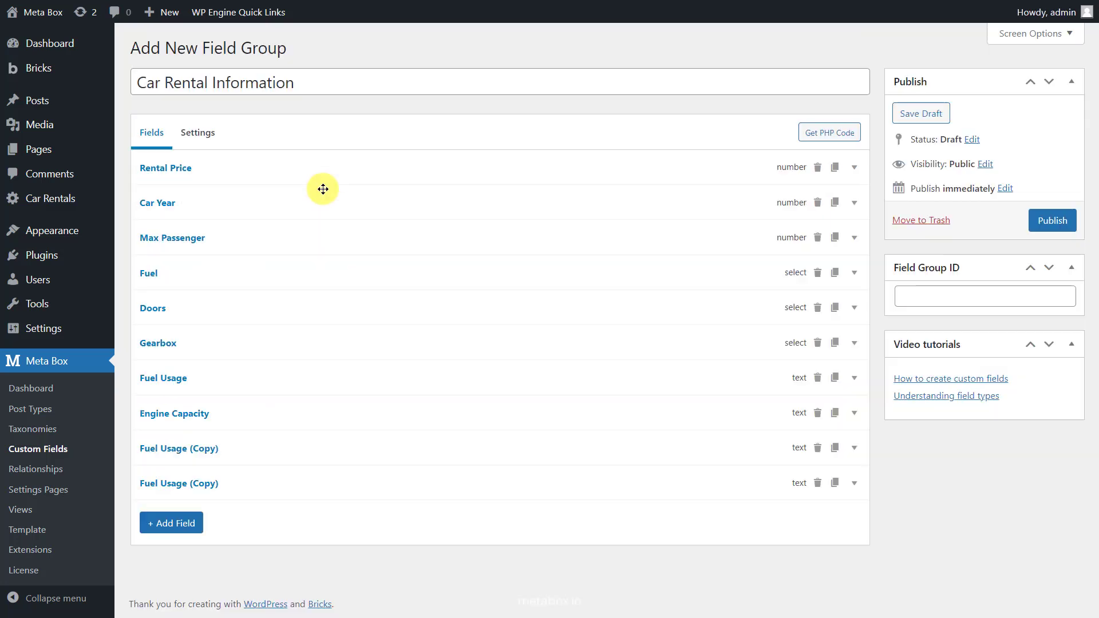
Step: Rename the next copy Max Luggage with ID max_luggage and an empty description
click(252, 448)
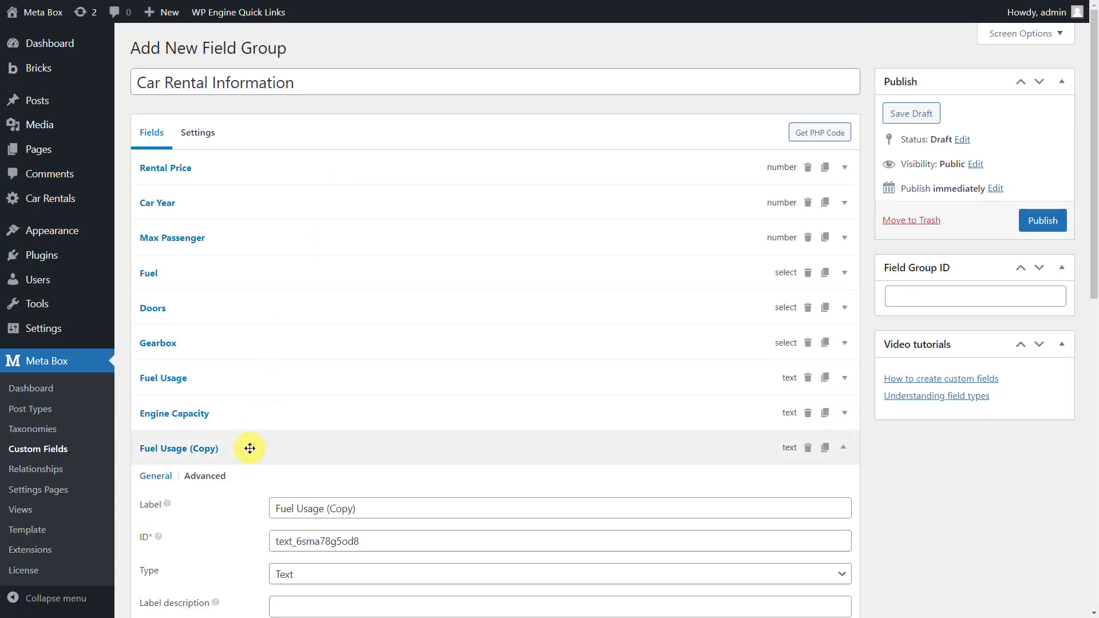
scroll(275, 437, down, 4)
click(442, 279)
key(ctrl+a)
text(Max Luggage)
click(456, 321)
key(ctrl+a)
text(max_luggage)
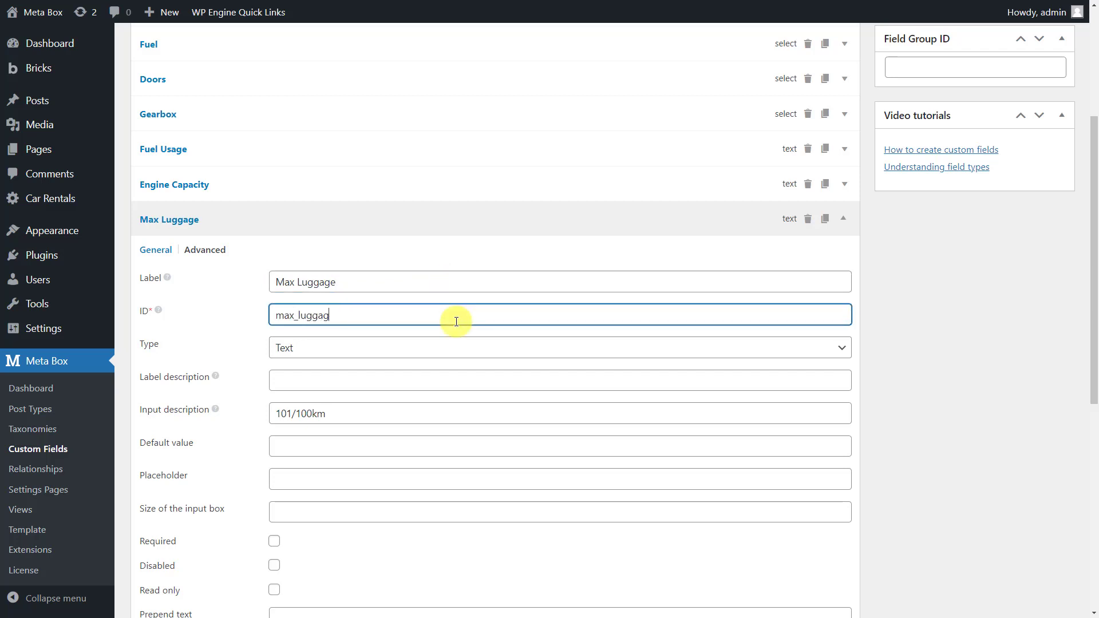
click(409, 409)
key(ctrl+a)
key(BackSpace)
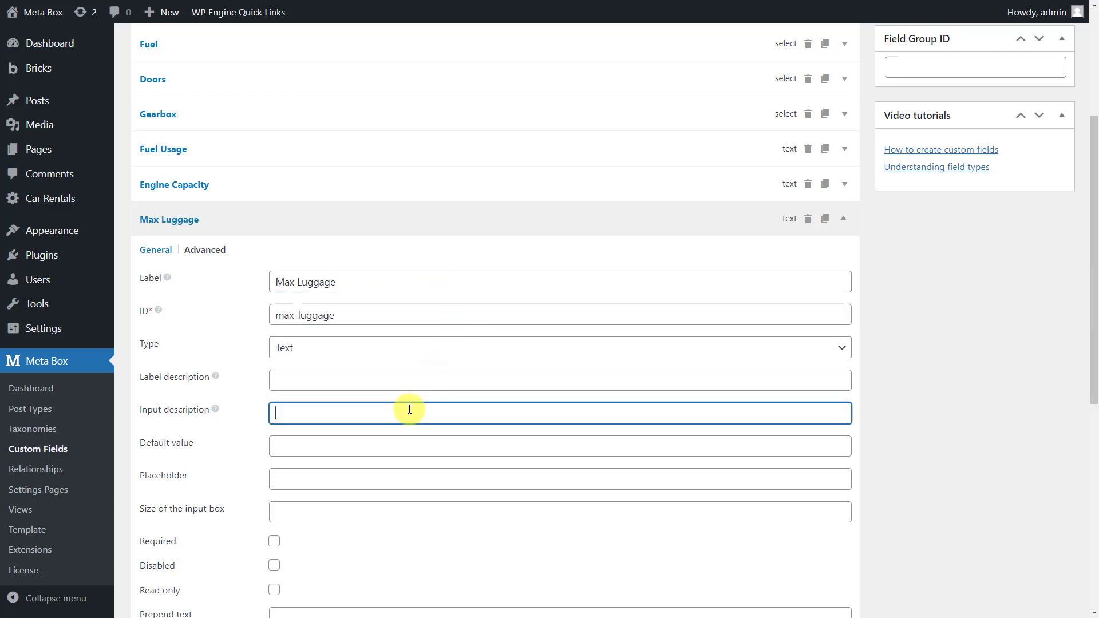
click(324, 217)
Step: Rename the last copy Mileage with ID mileage and select its old description
click(240, 481)
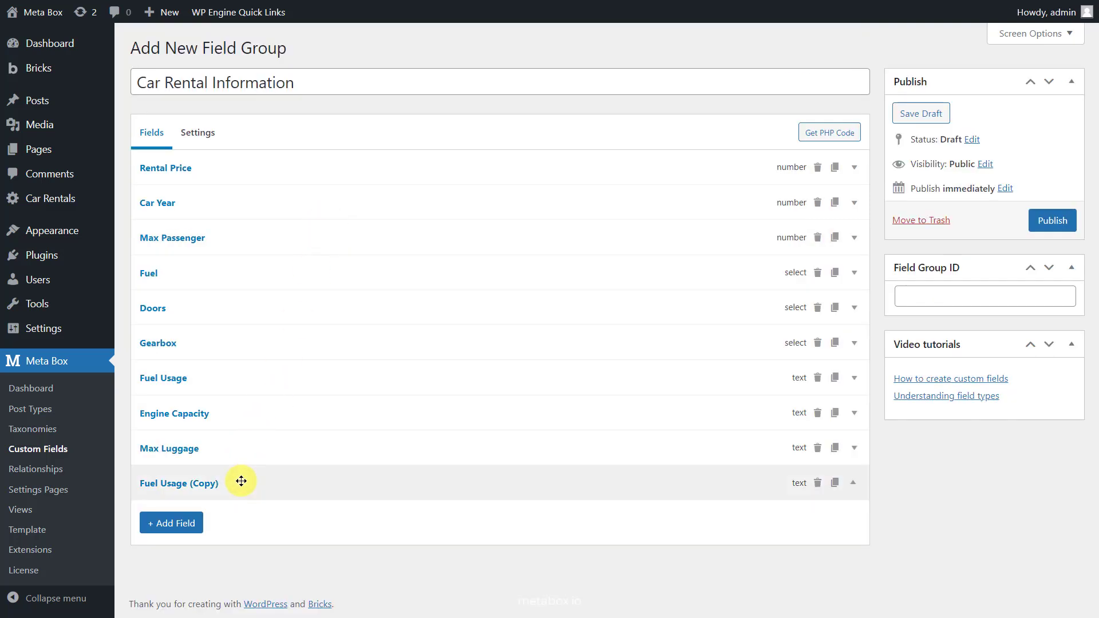
scroll(241, 481, down, 3)
click(410, 316)
key(ctrl+a)
text(Mileage)
click(406, 346)
key(ctrl+a)
text(mileage)
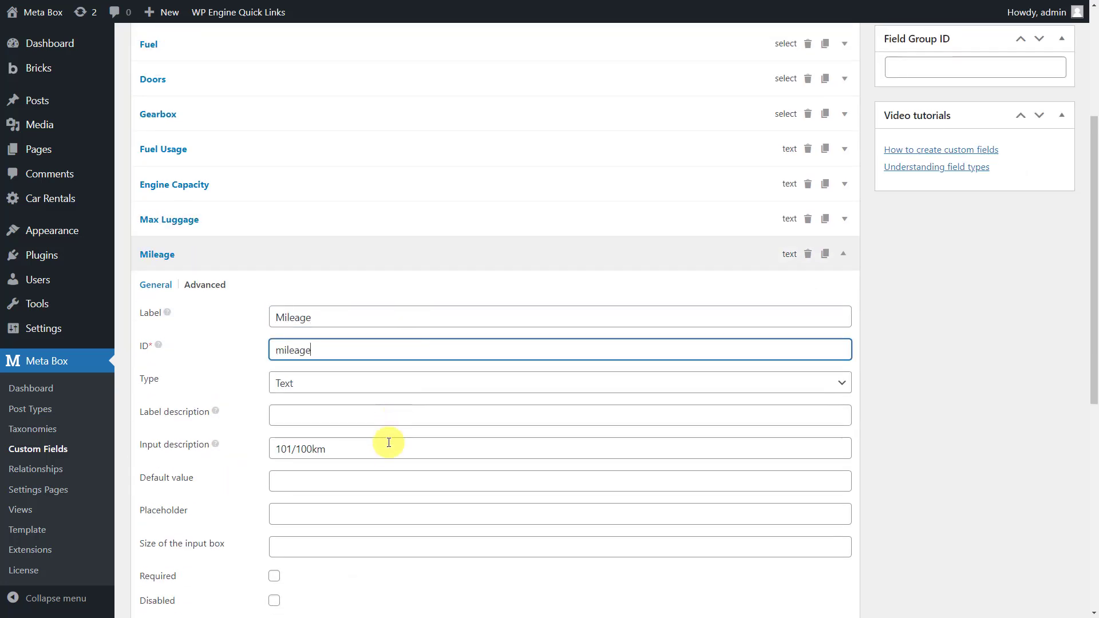
click(387, 447)
key(ctrl+a)
Step: Set Mileage's description to '500km or Unlimited' and add an Image Advanced field labelled Gallery
text(500km or Unlimited)
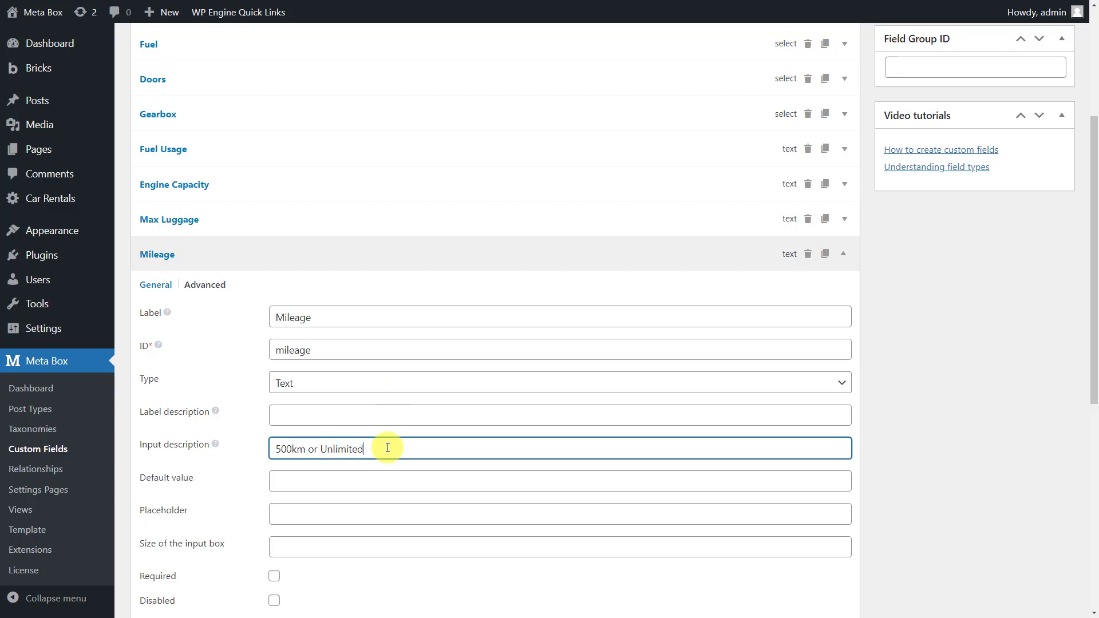
click(282, 255)
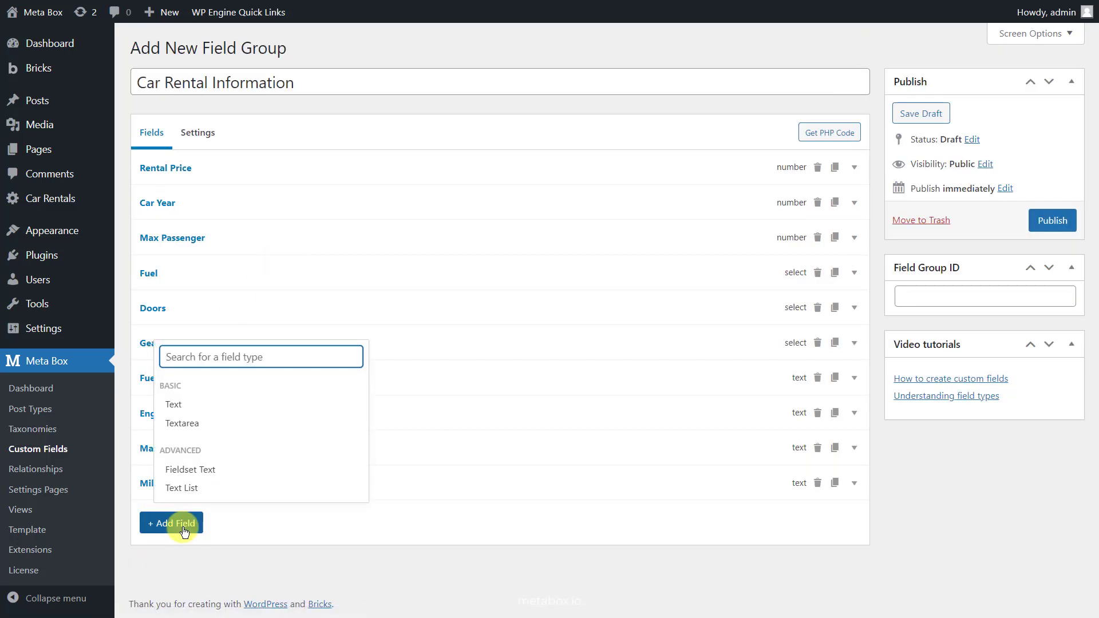
text(image)
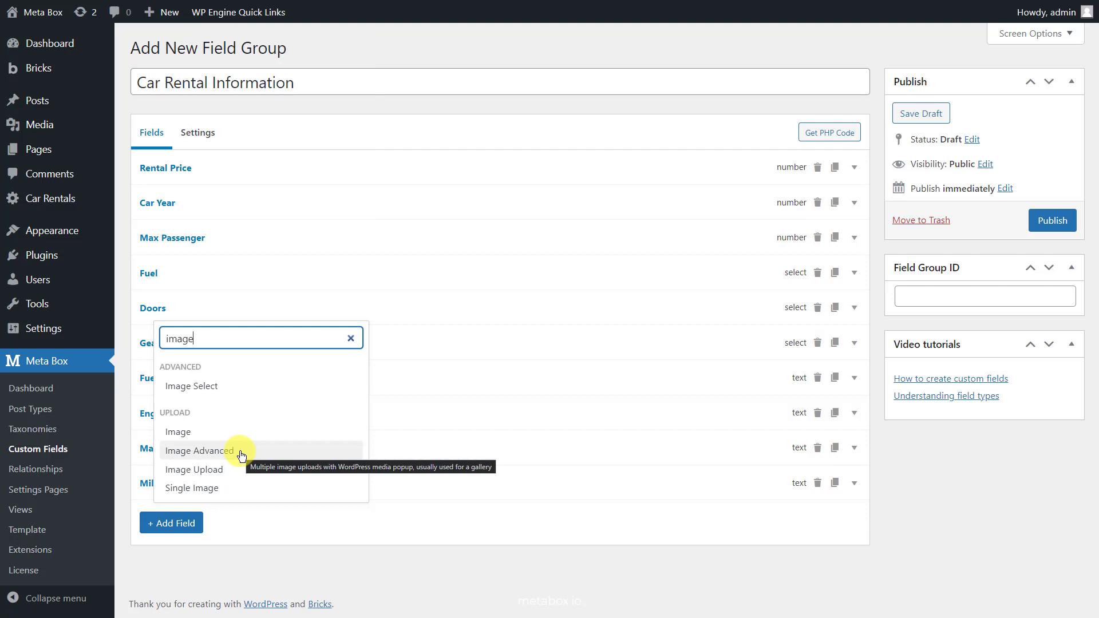
click(241, 452)
text(Gallery)
click(279, 237)
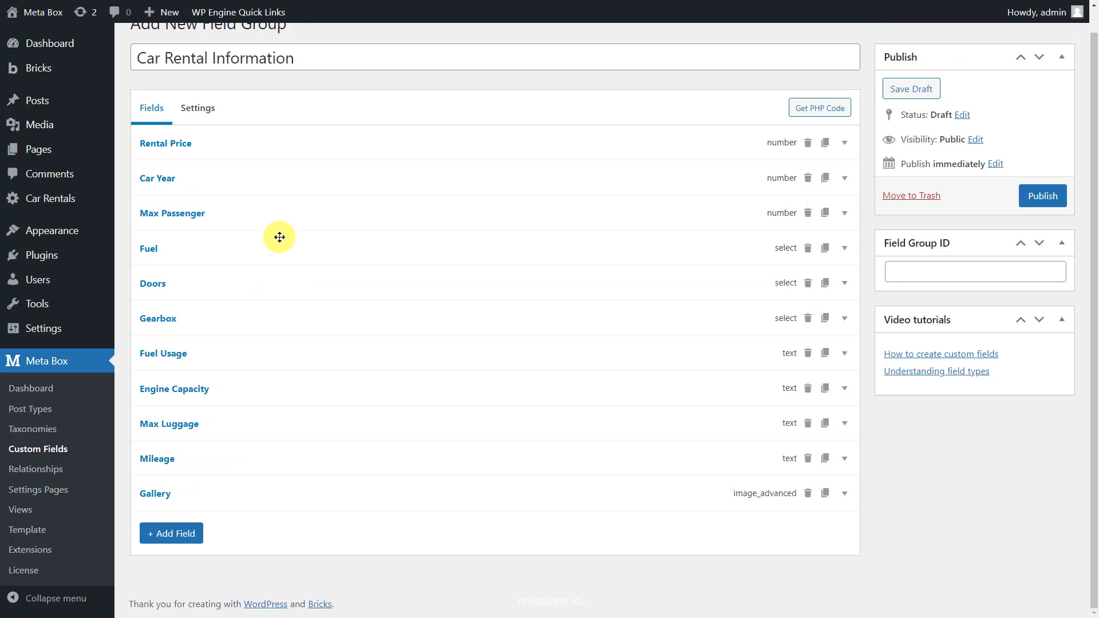
Step: In the group settings, replace Post with Car Rental (car-rental) as the location and publish
click(207, 117)
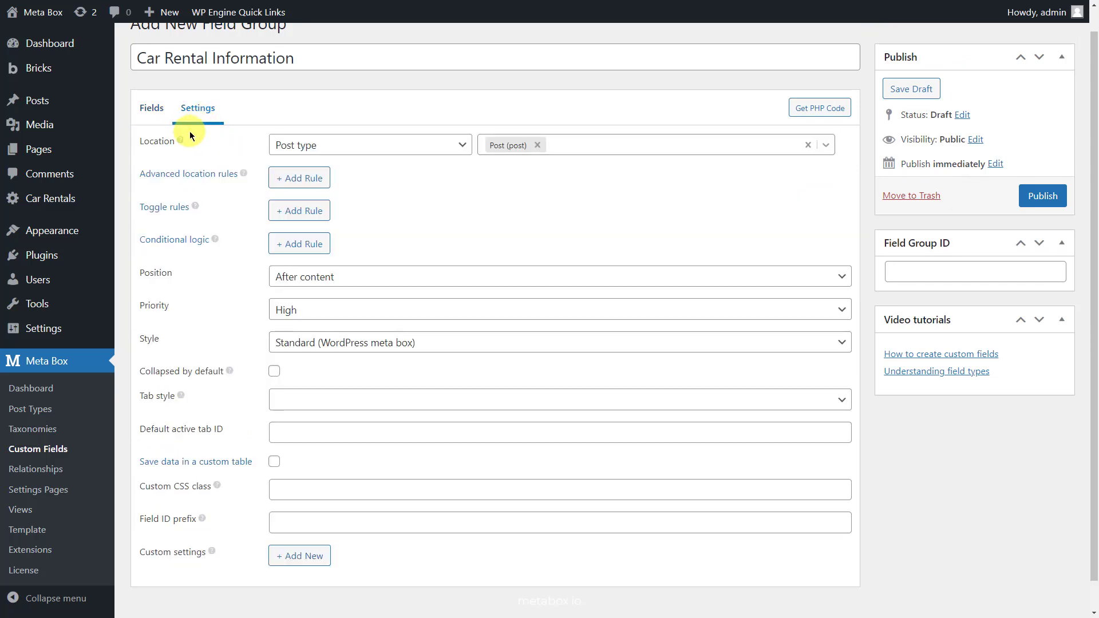
click(532, 146)
click(541, 169)
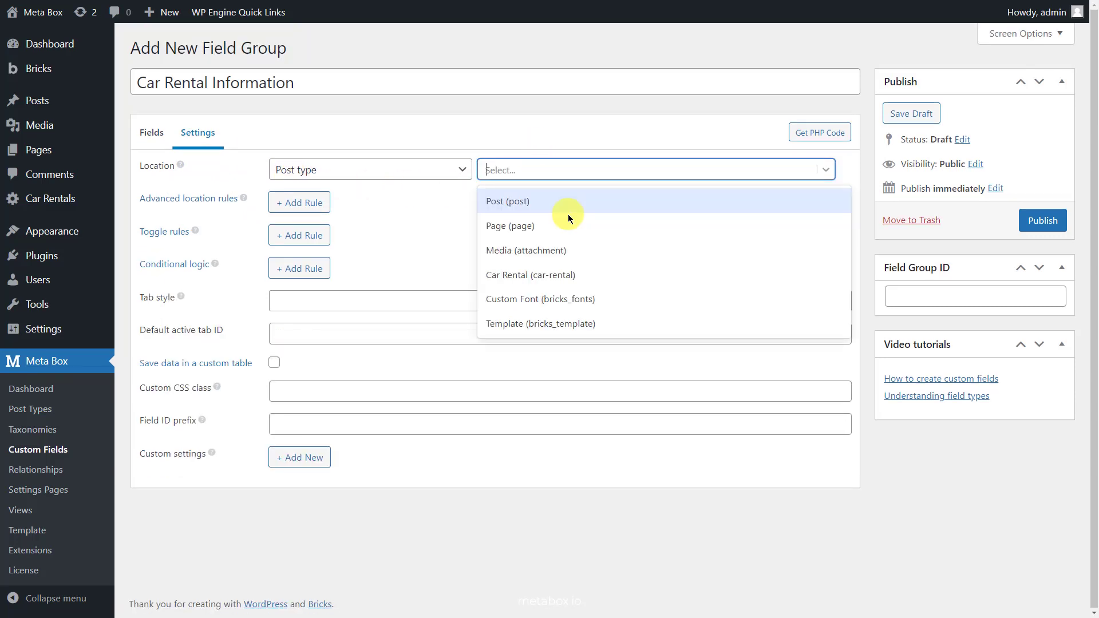
click(602, 277)
click(1041, 221)
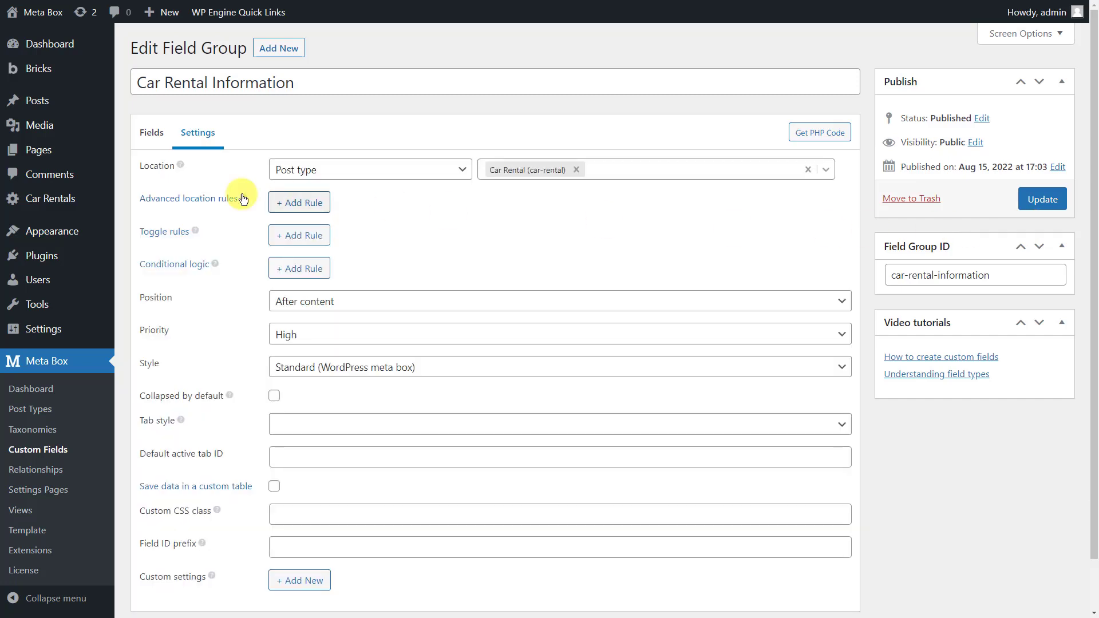
Step: Start a new car rental and check its Fuel, Doors and Gearbox dropdowns (Gasoline, 2, Manual Automatic)
mouse_move(81, 197)
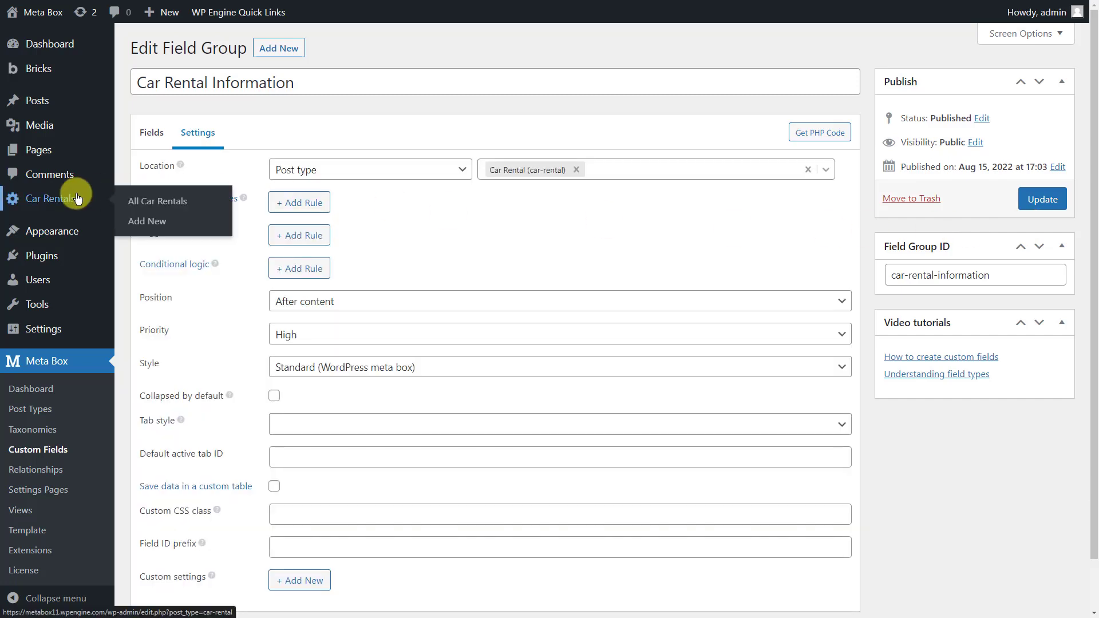
click(199, 221)
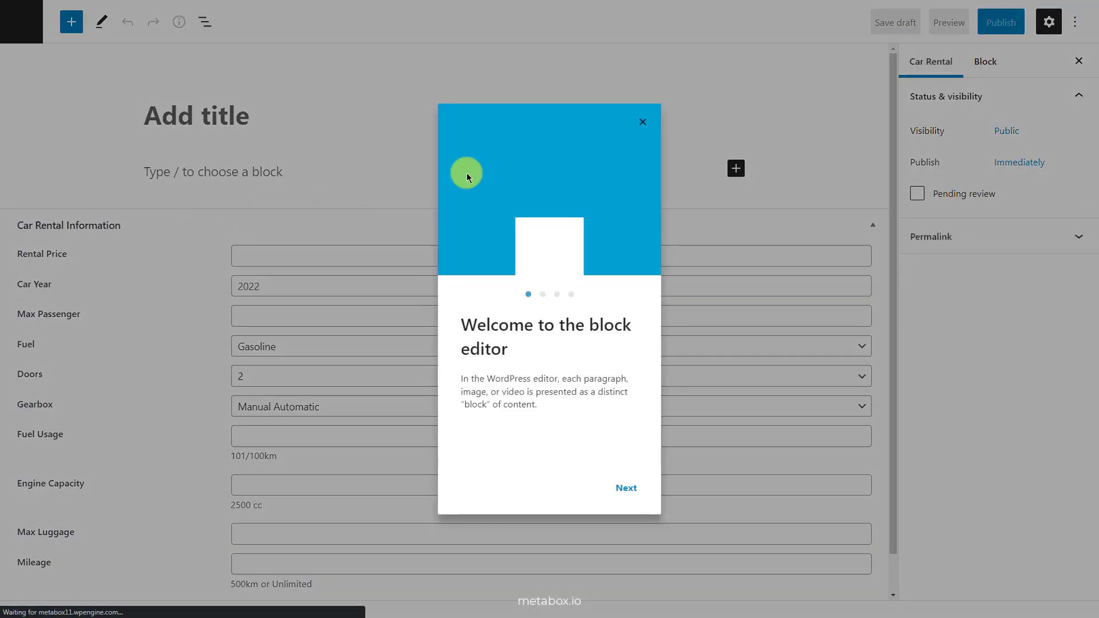
click(642, 122)
scroll(807, 216, down, 1)
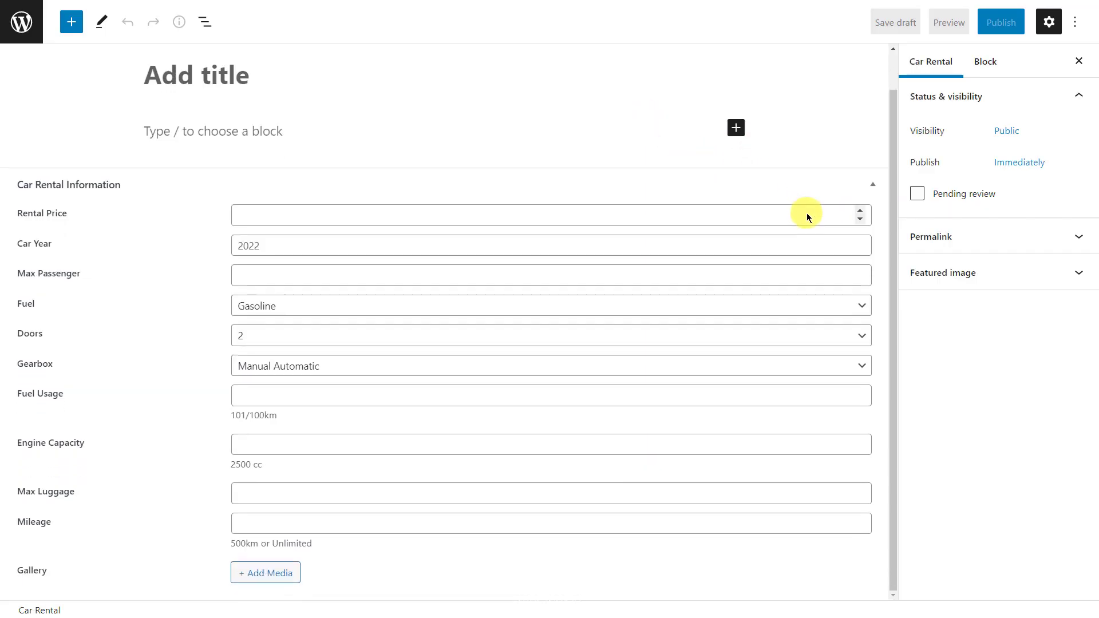
click(863, 306)
click(866, 312)
click(861, 335)
click(848, 367)
click(863, 365)
click(866, 369)
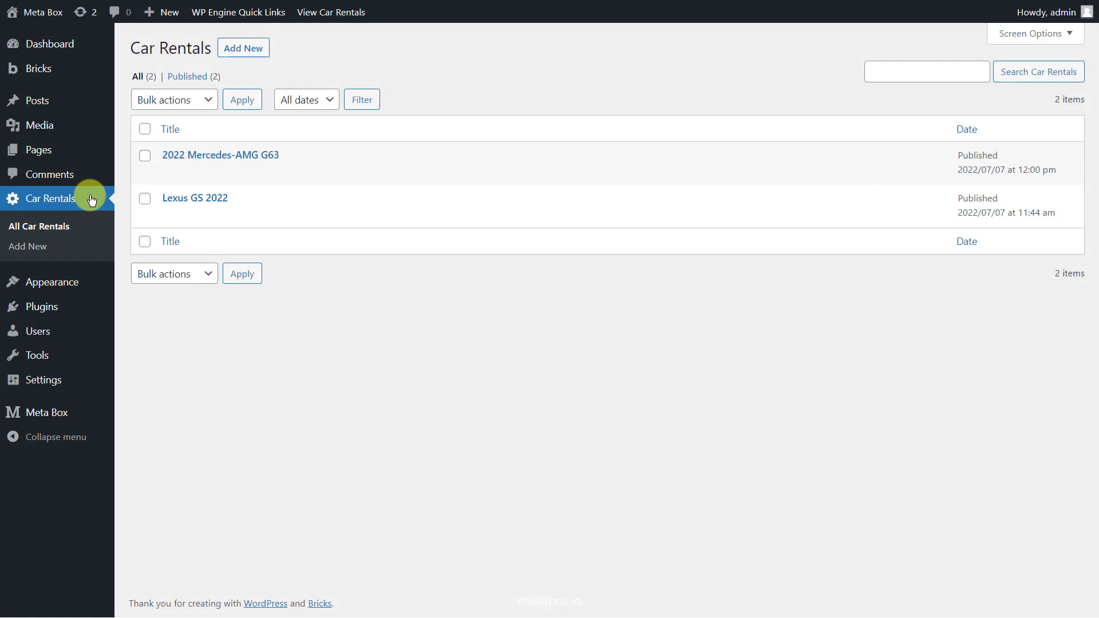
Step: Review the 2022 Mercedes-AMG G63 fields: Gasoline fuel, 2 doors, Direct Shift gearbox
click(213, 155)
scroll(768, 273, down, 1)
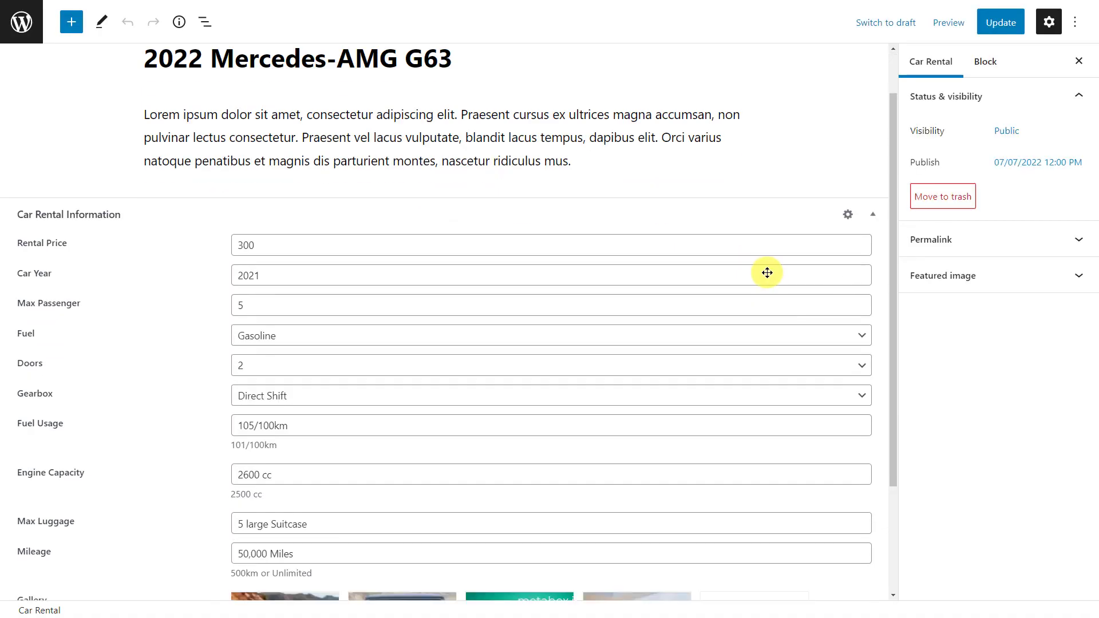
click(849, 336)
click(840, 351)
click(844, 364)
click(845, 384)
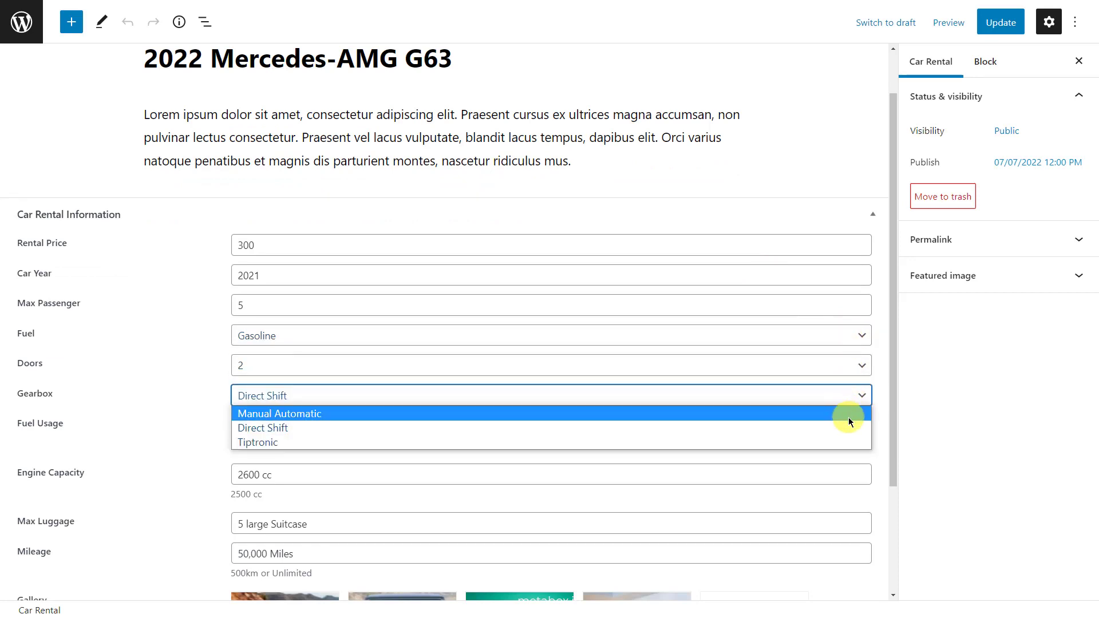
click(846, 392)
click(849, 426)
scroll(849, 429, down, 3)
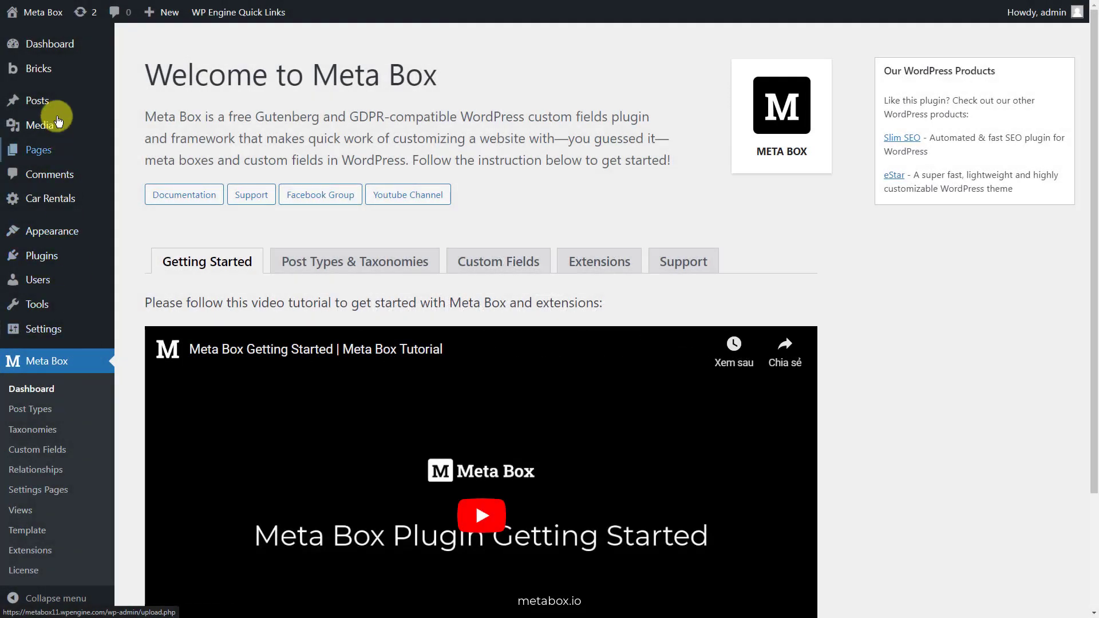
Step: Add a new Bricks template of type Single named Car Rental Template and publish it
mouse_move(66, 80)
click(183, 90)
click(262, 53)
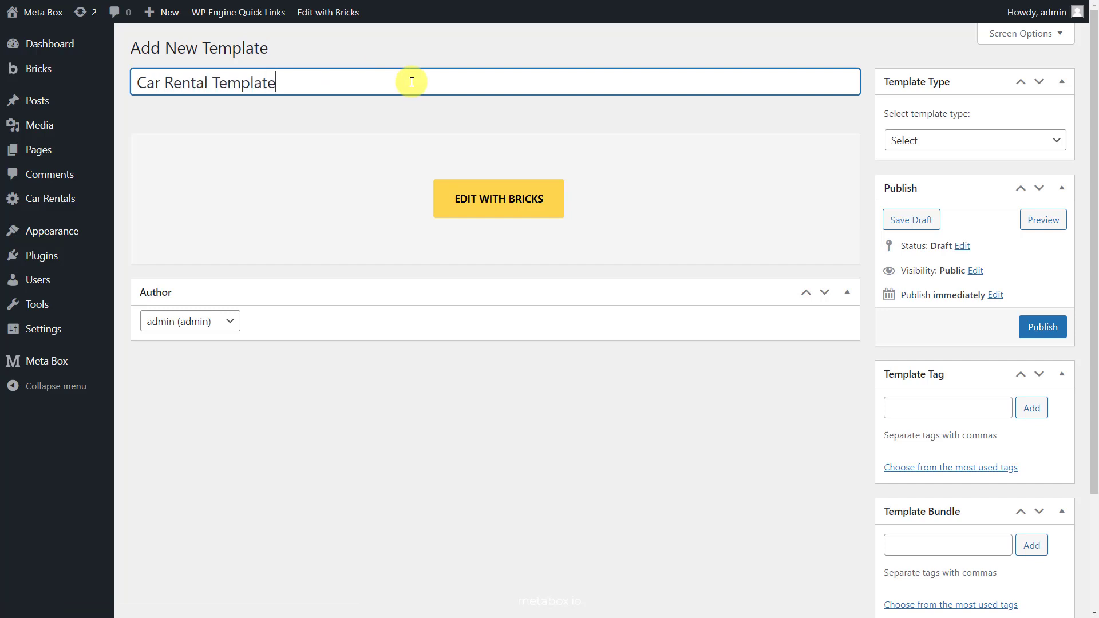
click(947, 143)
click(950, 200)
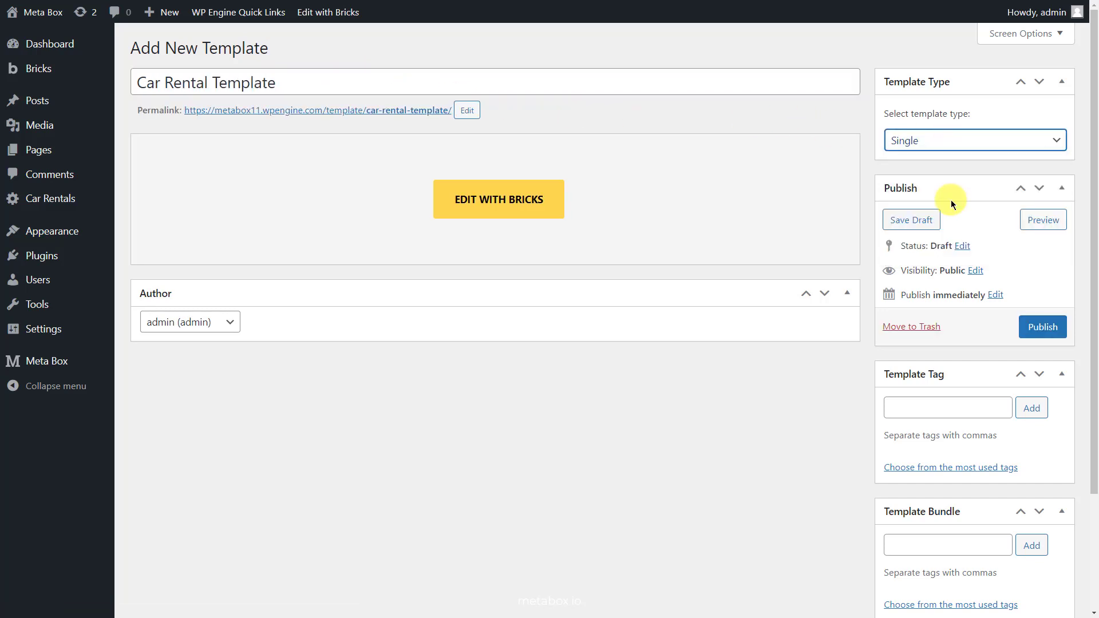
click(1029, 326)
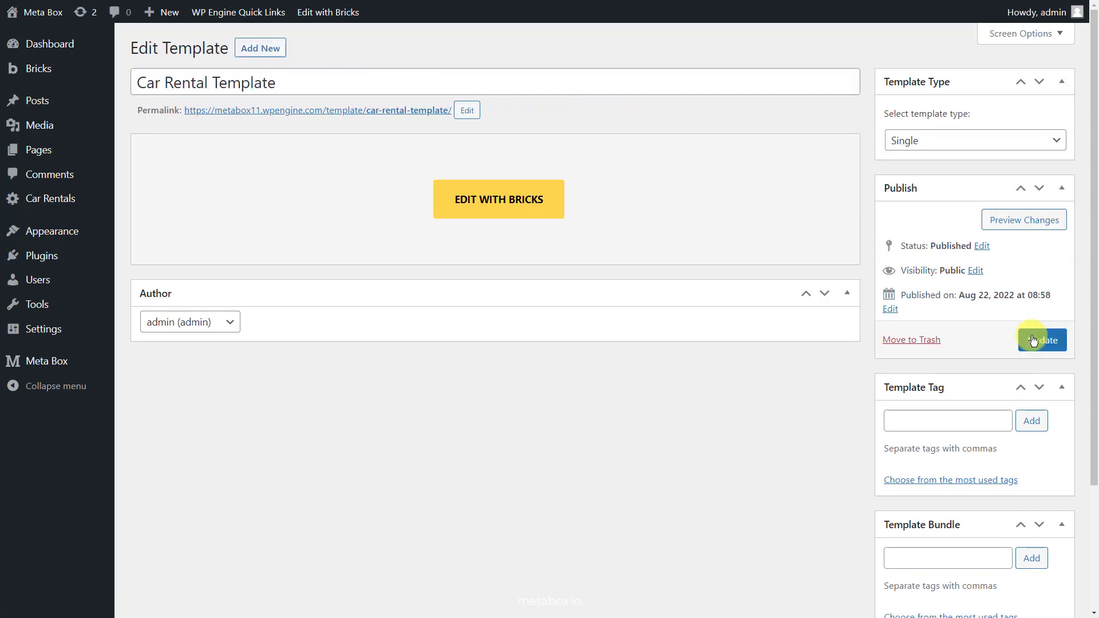
Step: In the builder's template settings, add a Post type condition targeting Car Rentals
click(555, 212)
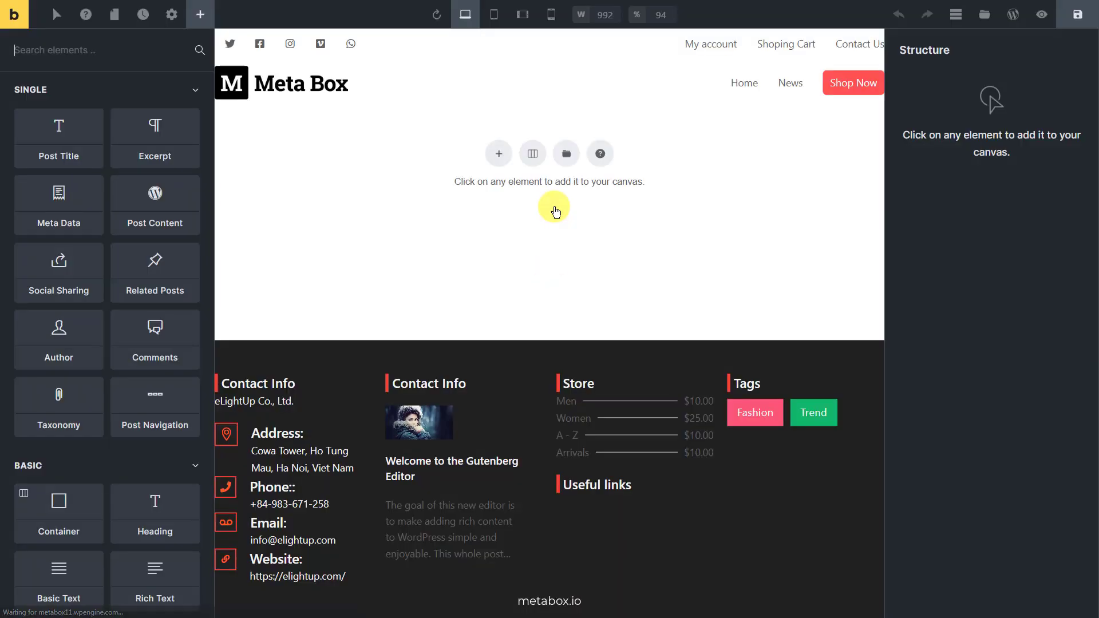
click(173, 17)
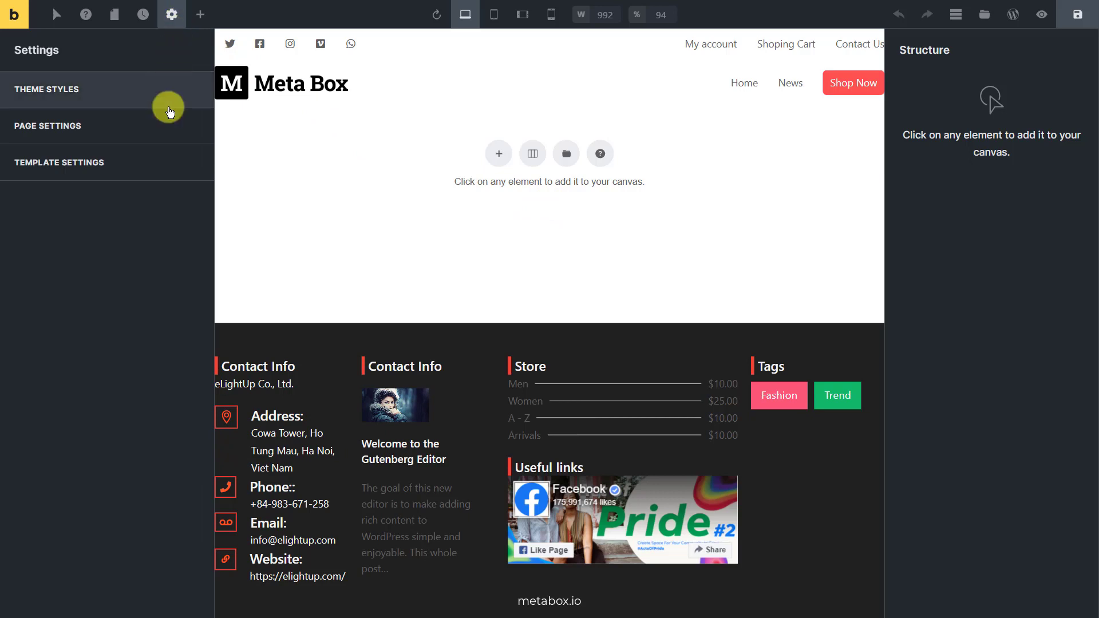
click(163, 157)
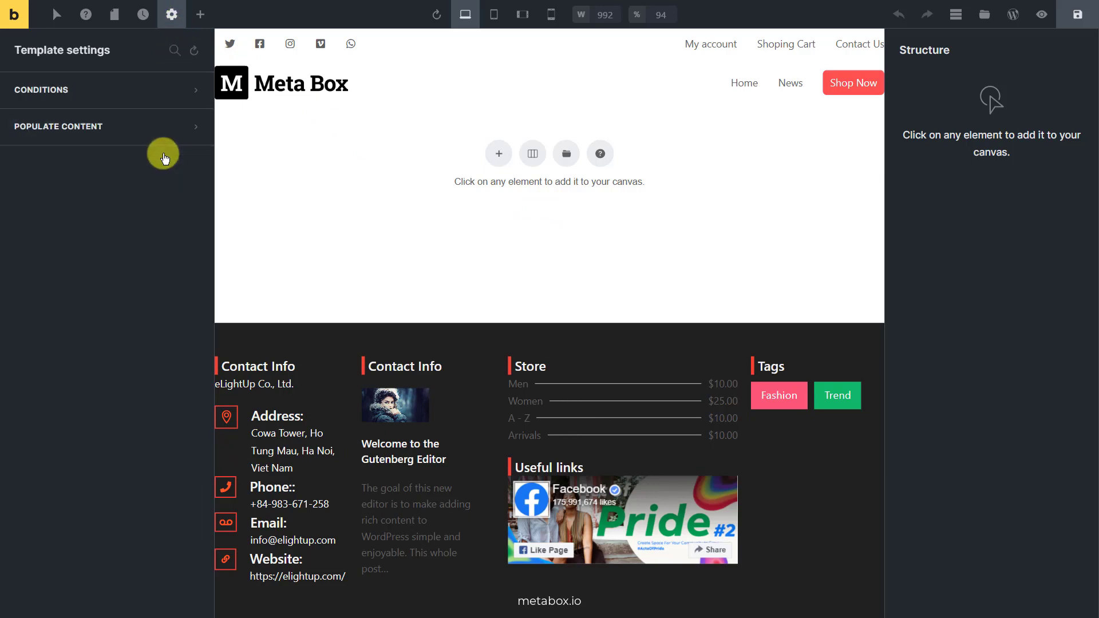
click(146, 87)
click(107, 166)
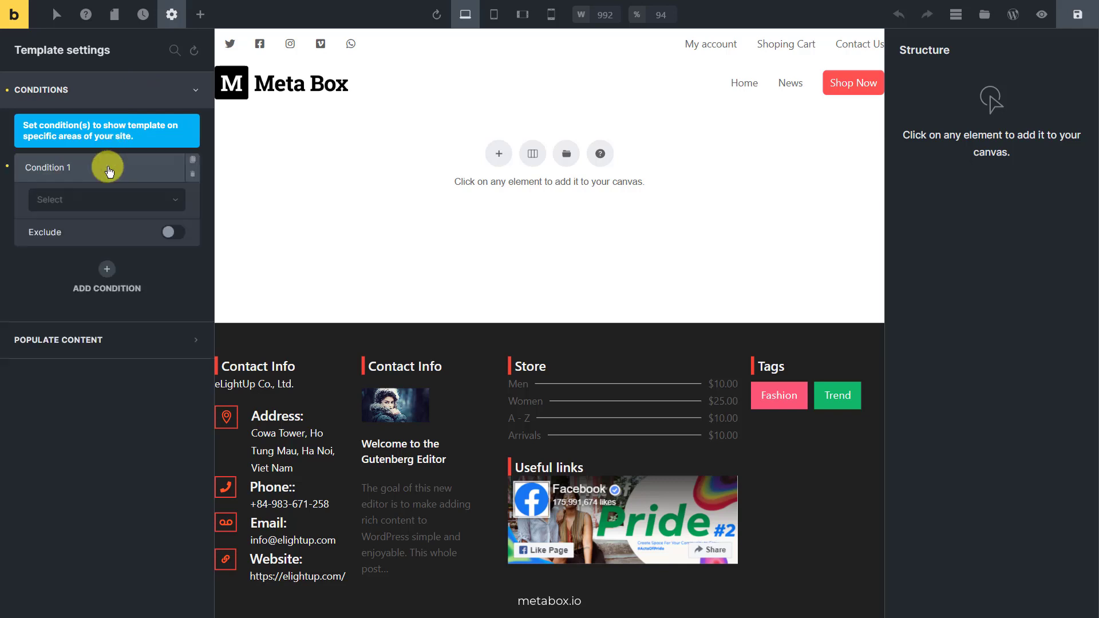
click(159, 199)
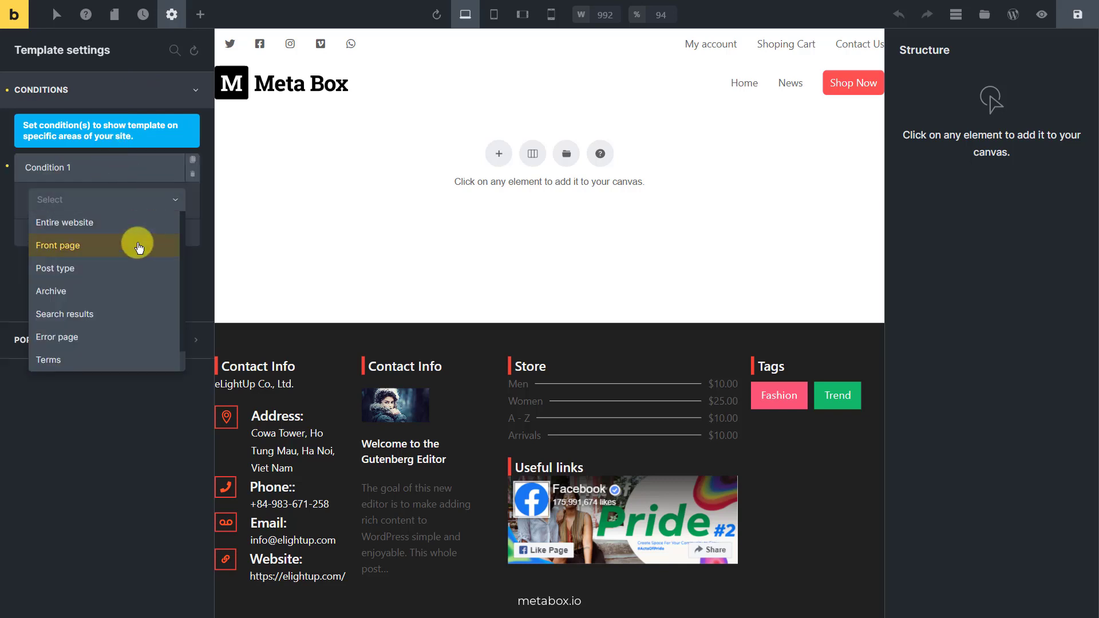
click(135, 269)
click(139, 260)
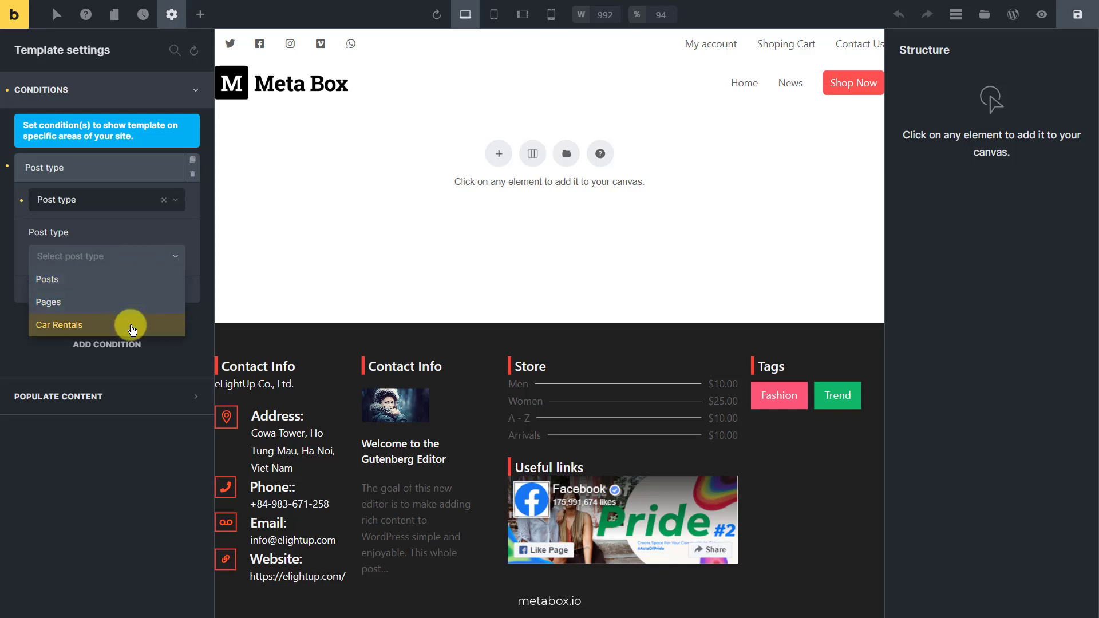
click(131, 326)
click(119, 96)
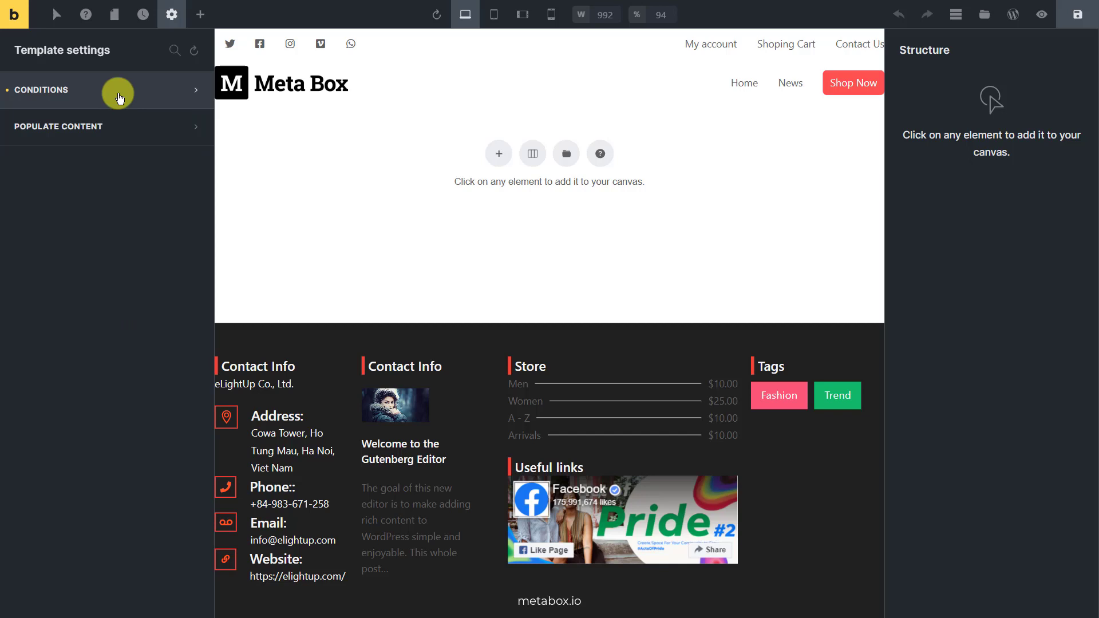
Step: Set Populate Content to Single post/page with 2022 Mercedes-AMG G63 (Car Rental) and apply the preview
click(130, 126)
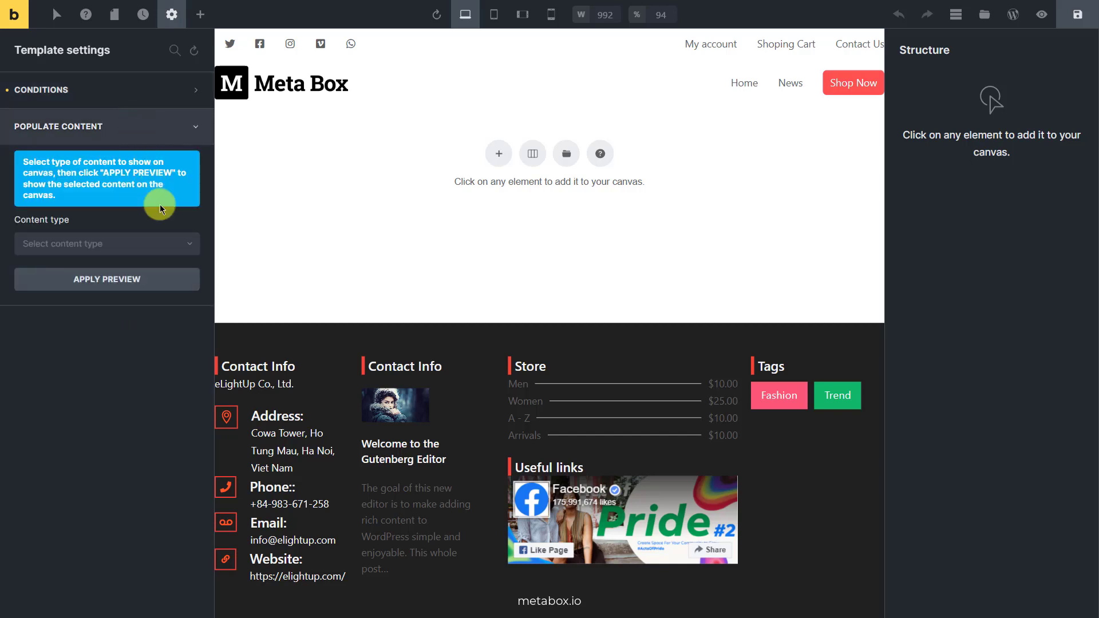
click(166, 240)
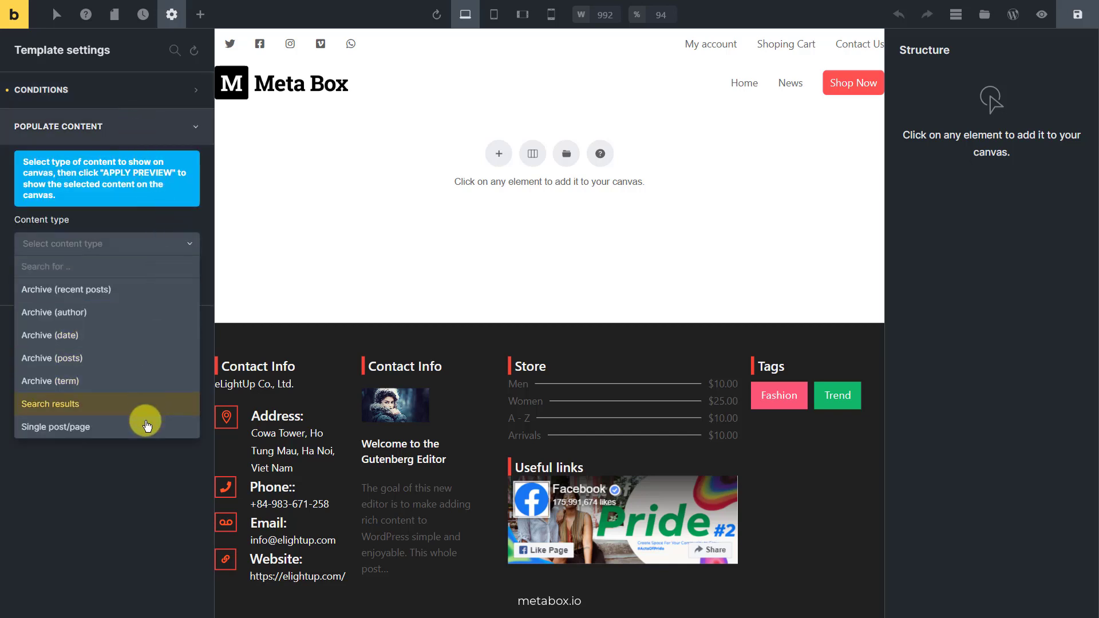
click(147, 429)
click(155, 292)
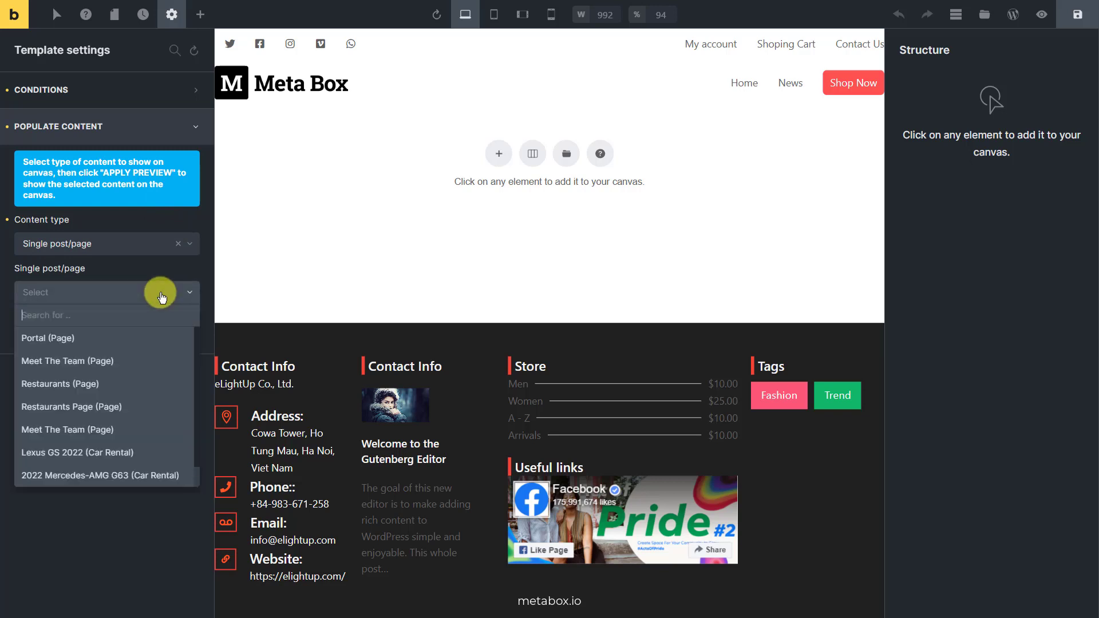
click(180, 477)
click(167, 335)
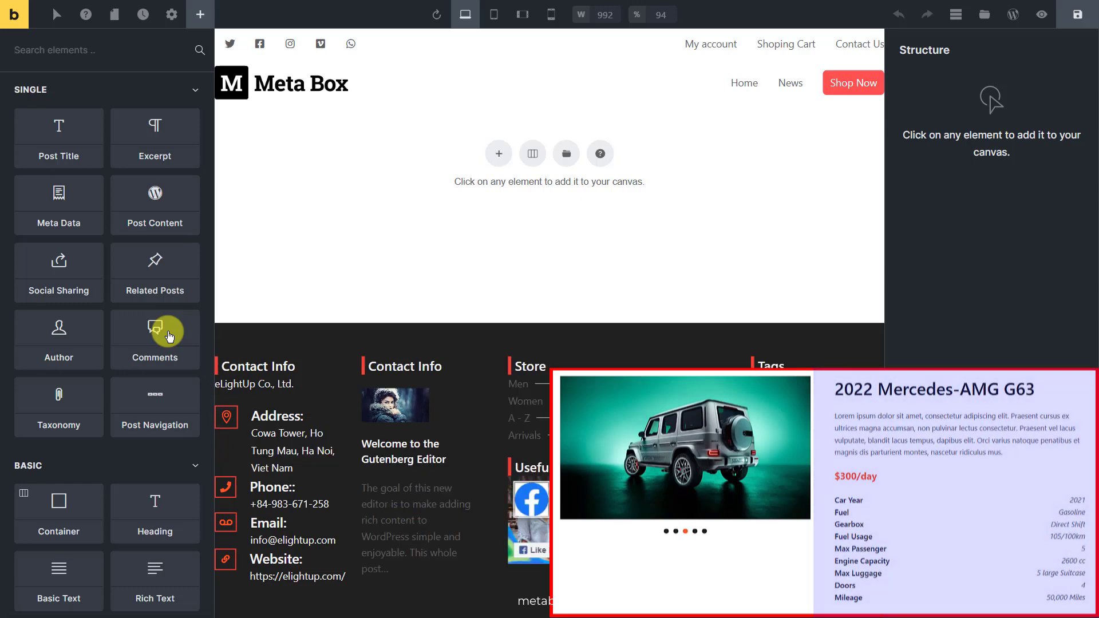
Step: Insert a 50|50 two-column row and add a Carousel to the left column
click(532, 153)
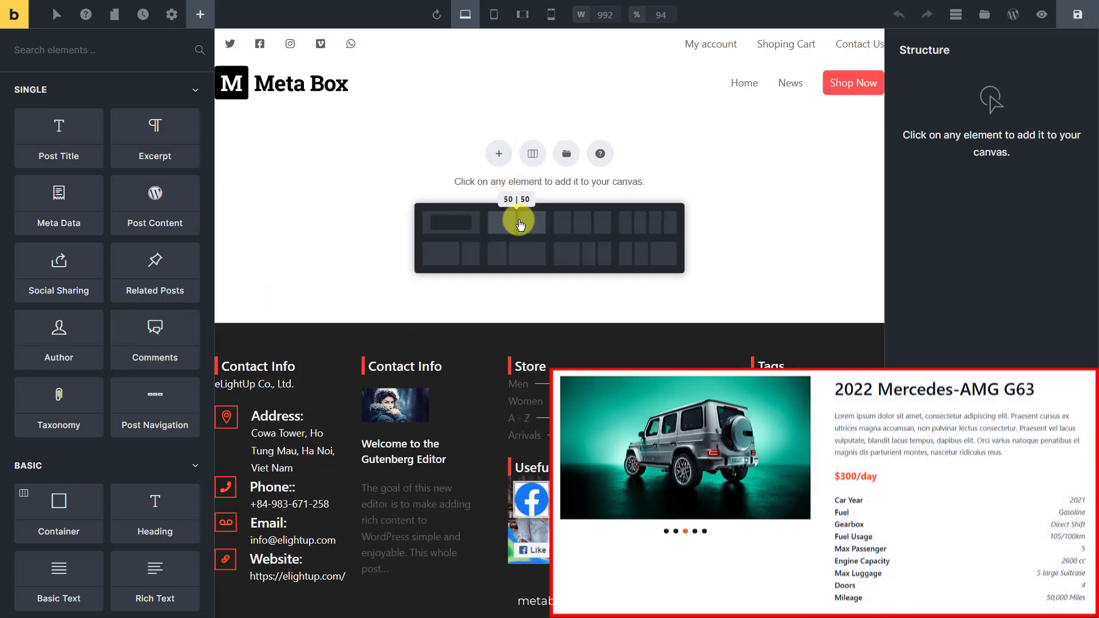
click(519, 224)
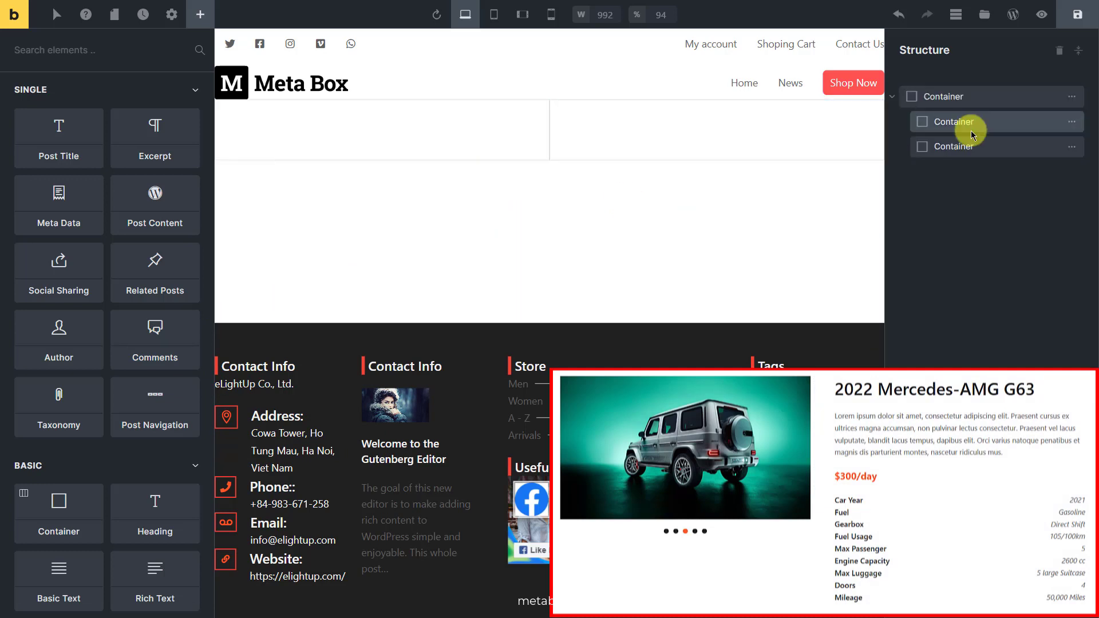
click(1071, 122)
click(1068, 123)
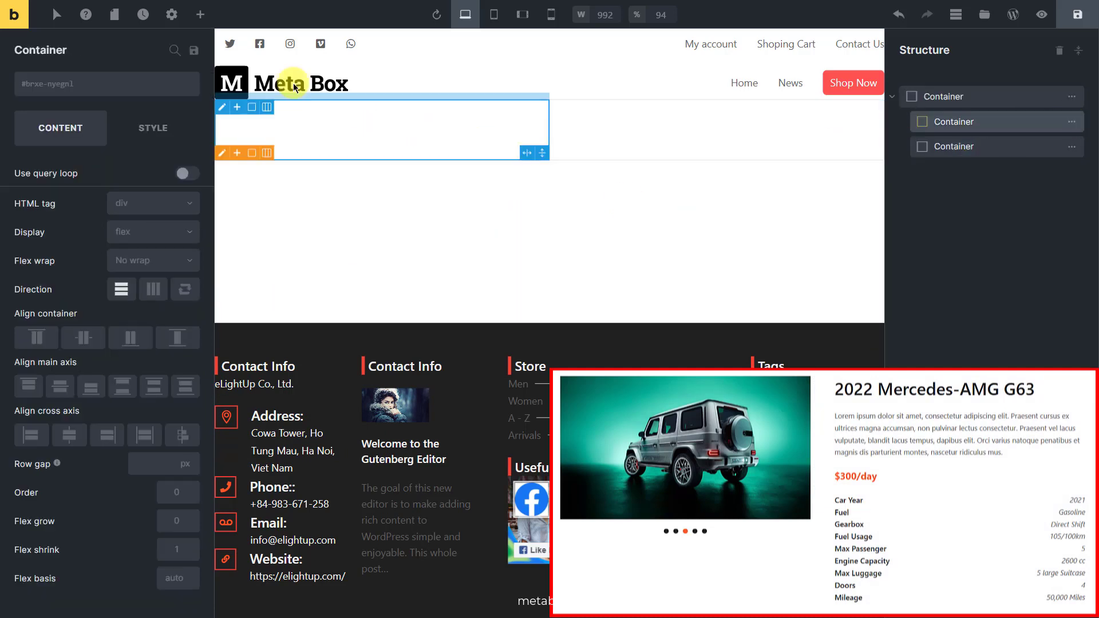
click(200, 14)
text(ca)
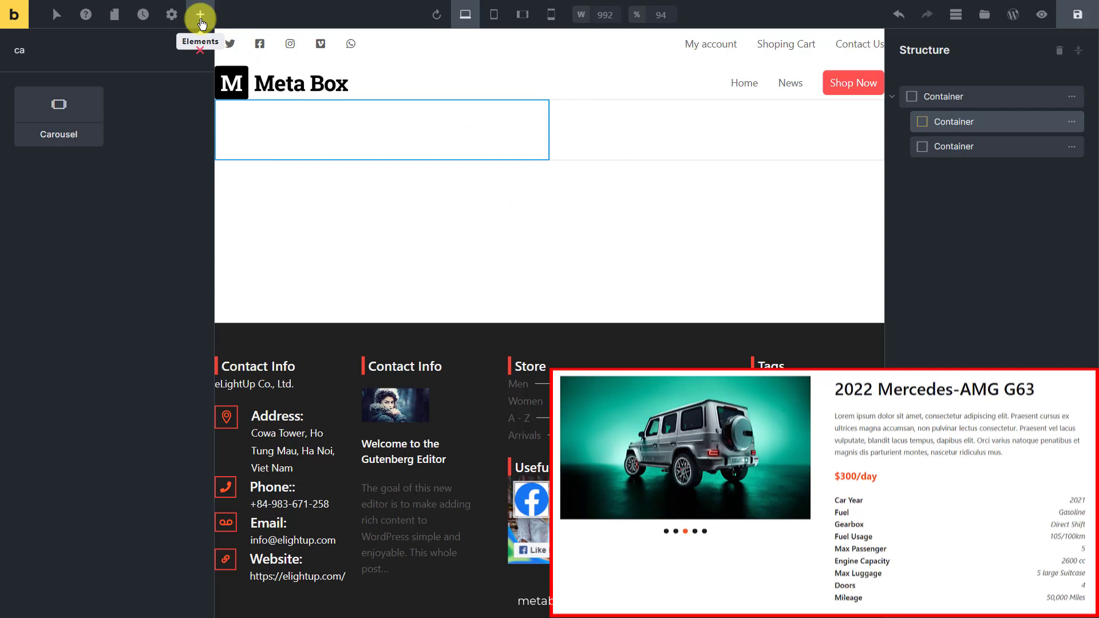
click(92, 117)
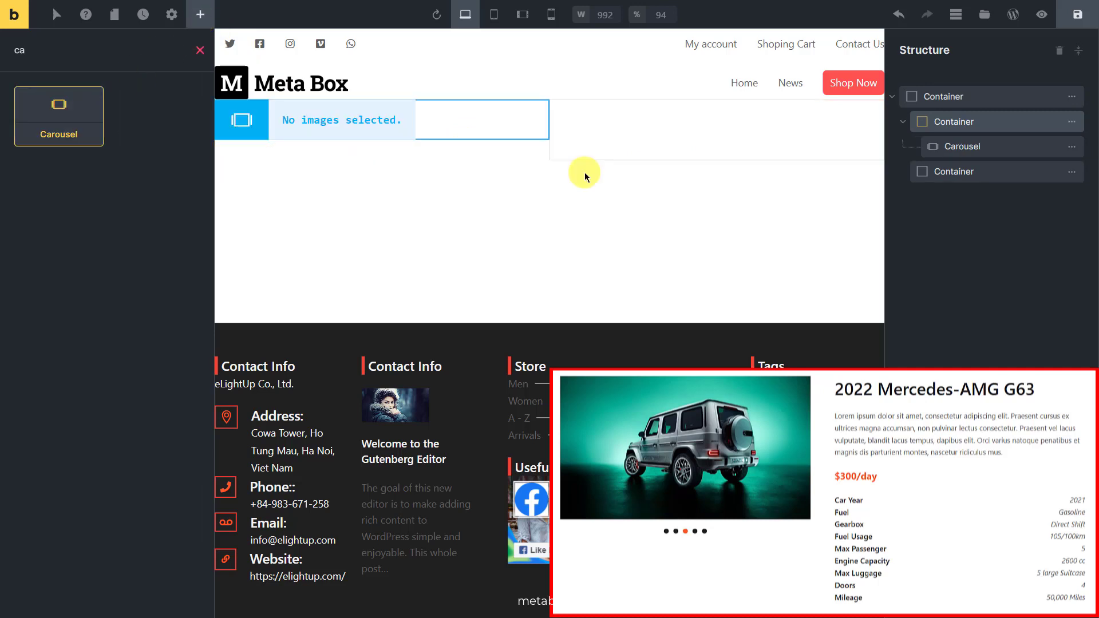
Step: Feed the carousel from the Gallery field, show 1 item at a time, and enable Autoplay
click(1011, 150)
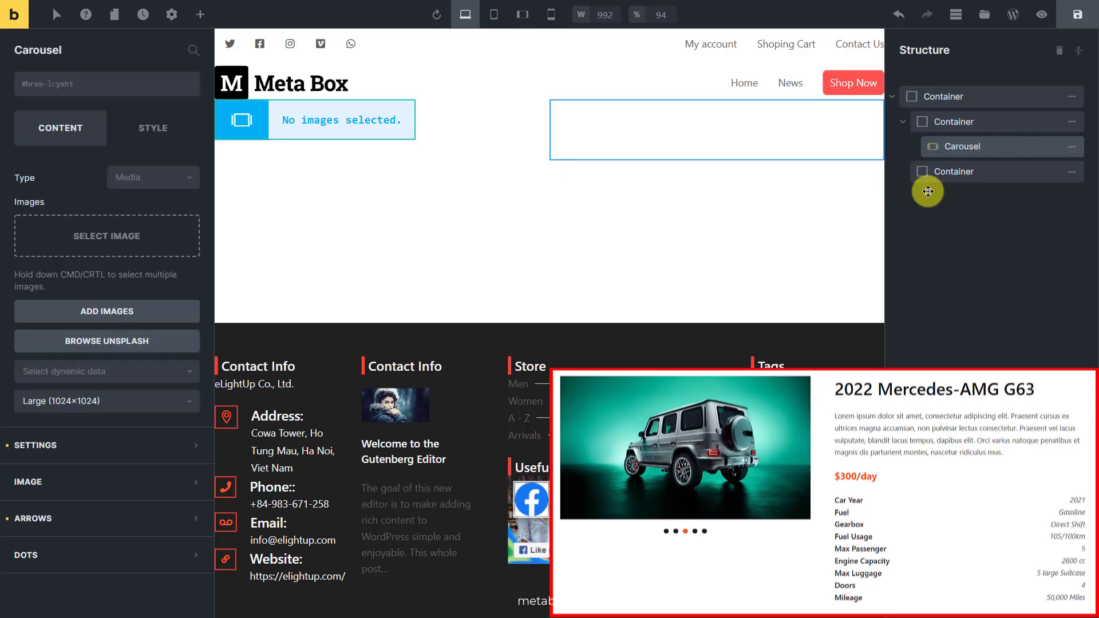
click(185, 373)
text(ga)
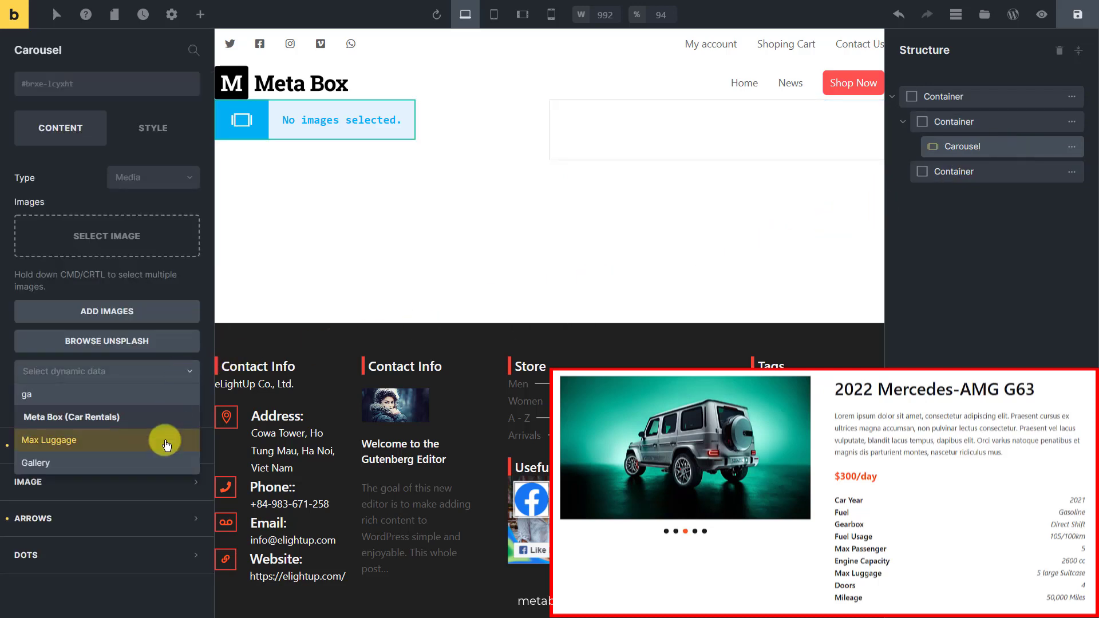
click(158, 468)
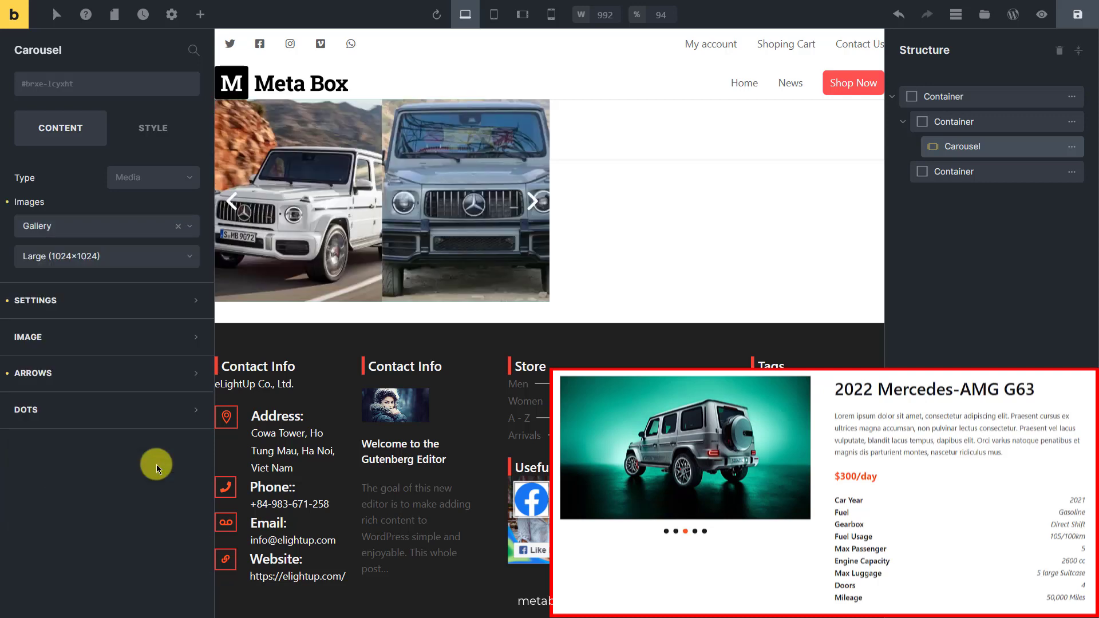
click(154, 301)
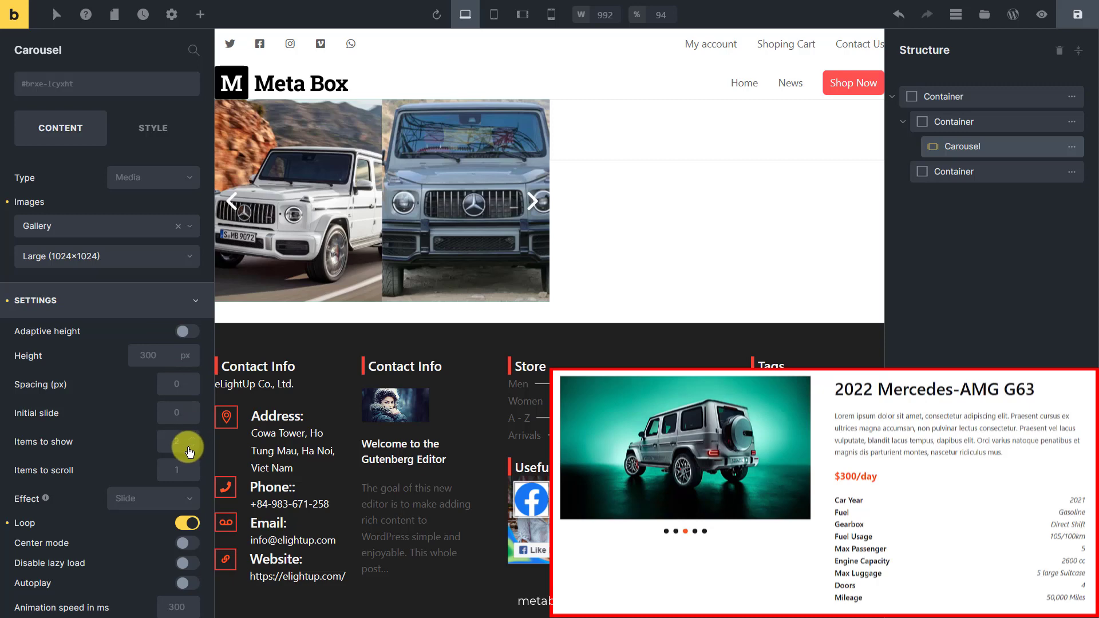
text(1)
click(187, 583)
click(142, 307)
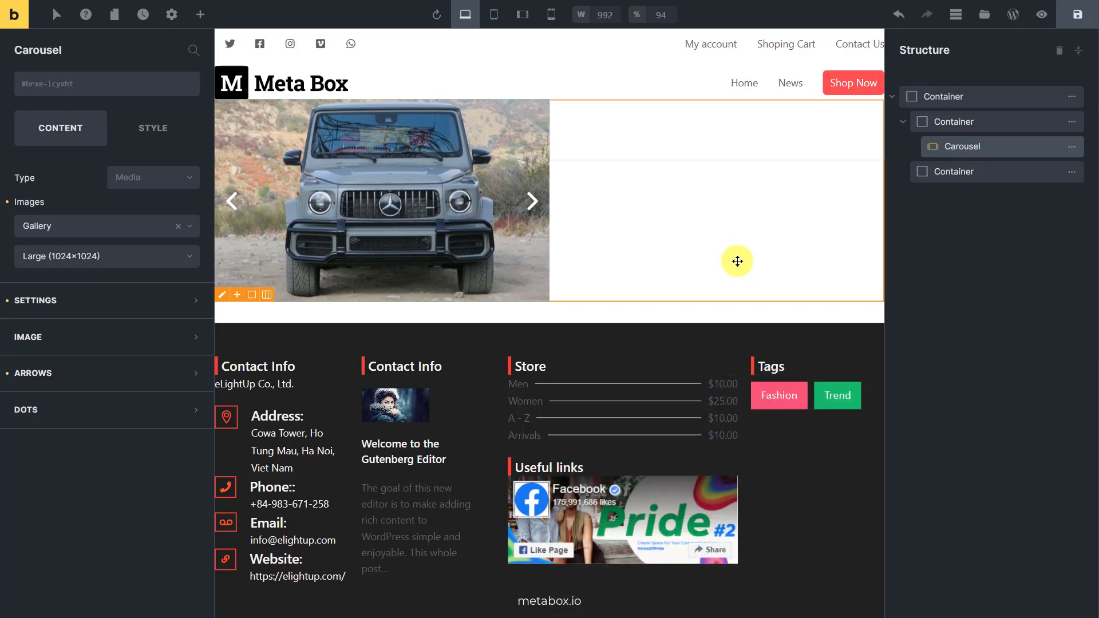
Step: Add Post Title, Post Content and Rich Text elements to the right column
click(1071, 171)
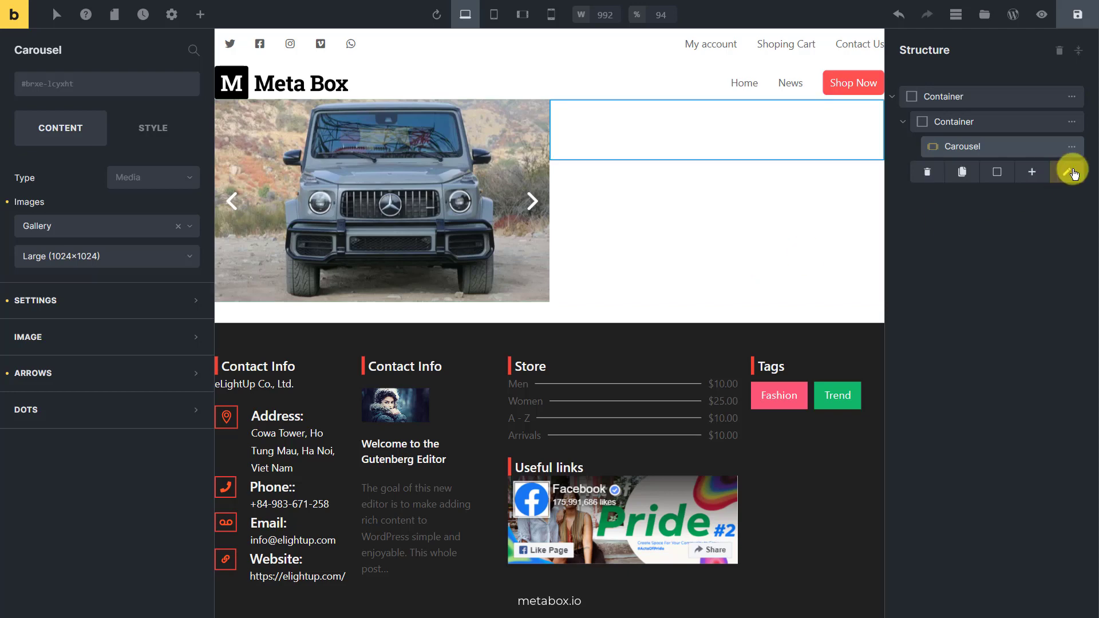
click(200, 15)
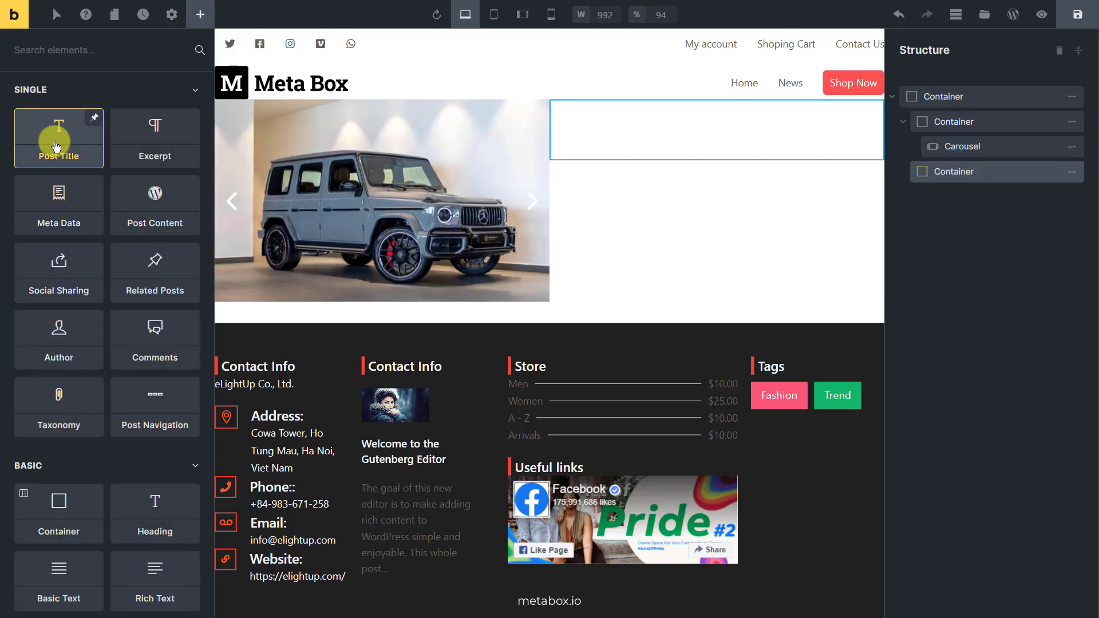
click(52, 136)
click(161, 206)
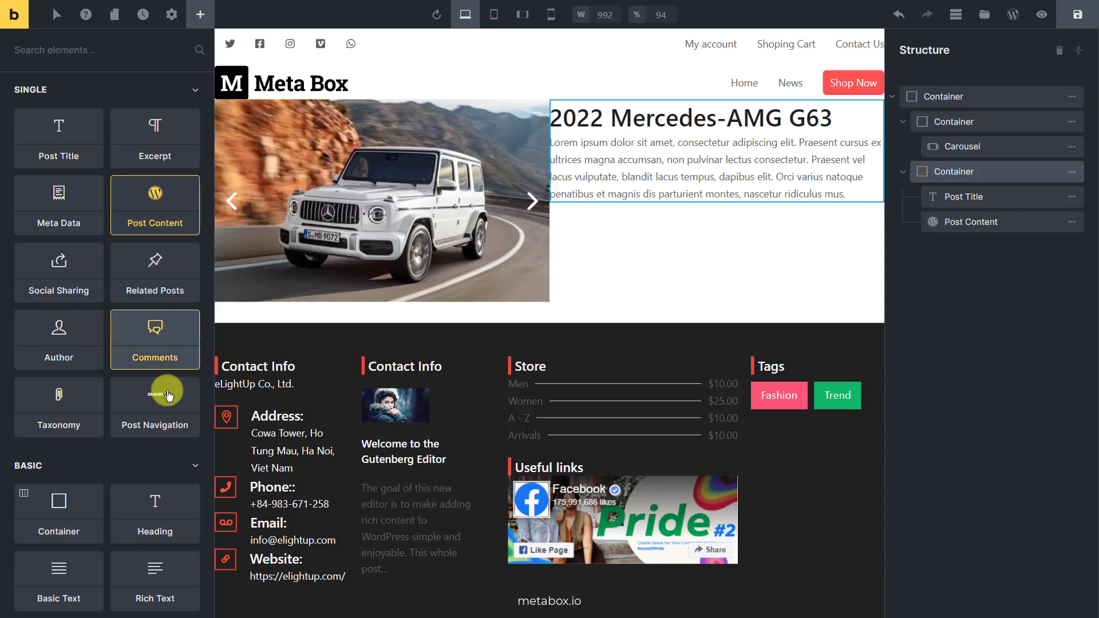
click(160, 577)
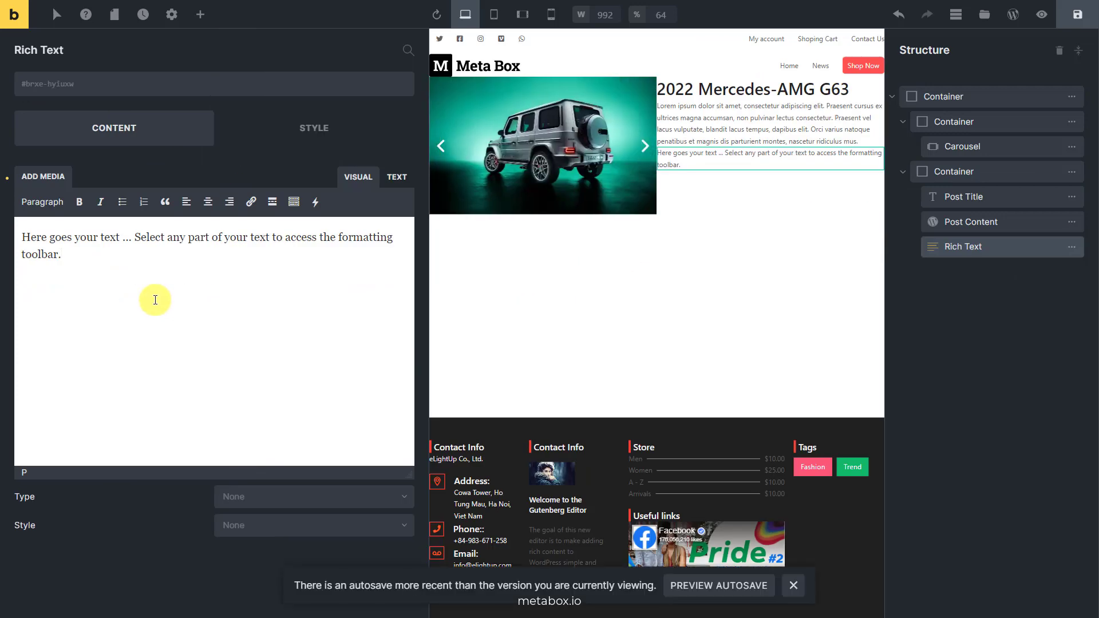
Step: Make the rich text read "$" + Rental Price dynamic tag + "/day", in bold
key(ctrl+a)
text($)
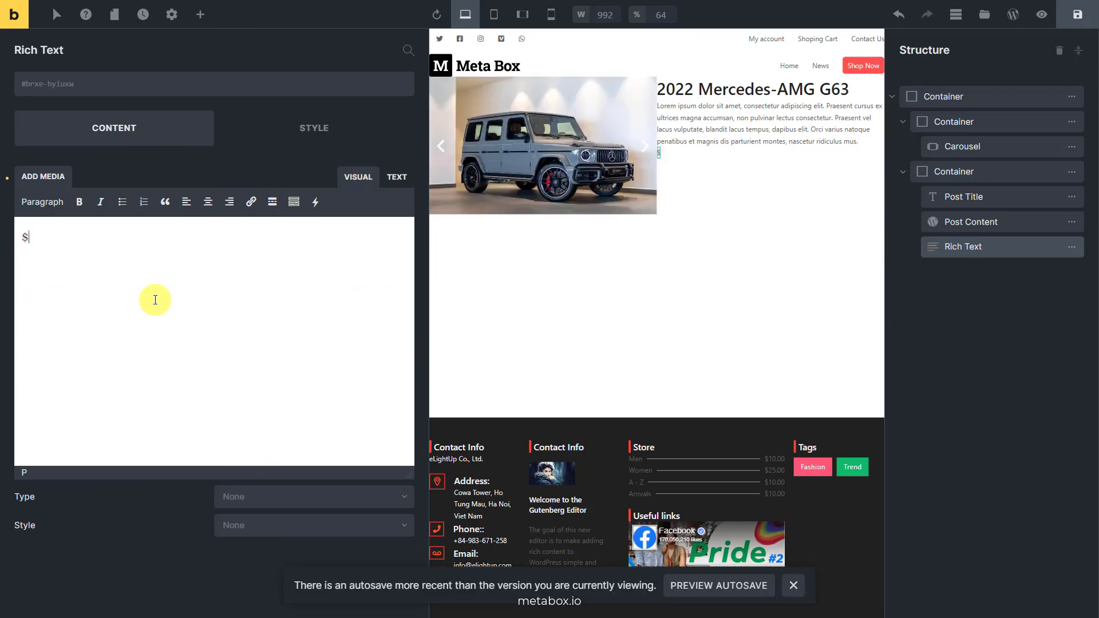
click(314, 209)
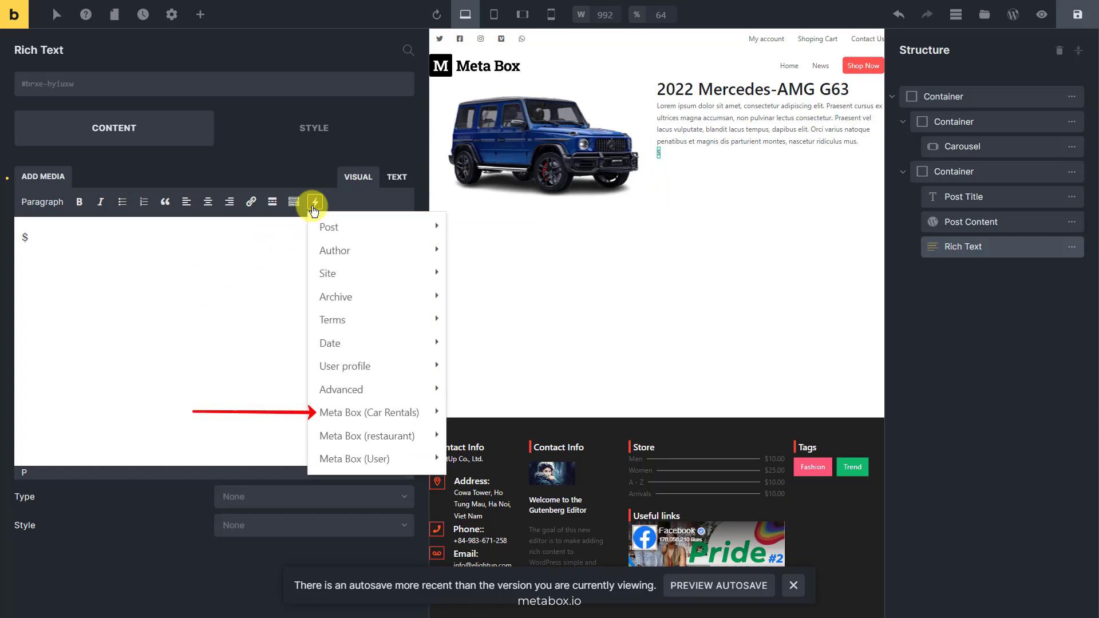
mouse_move(380, 415)
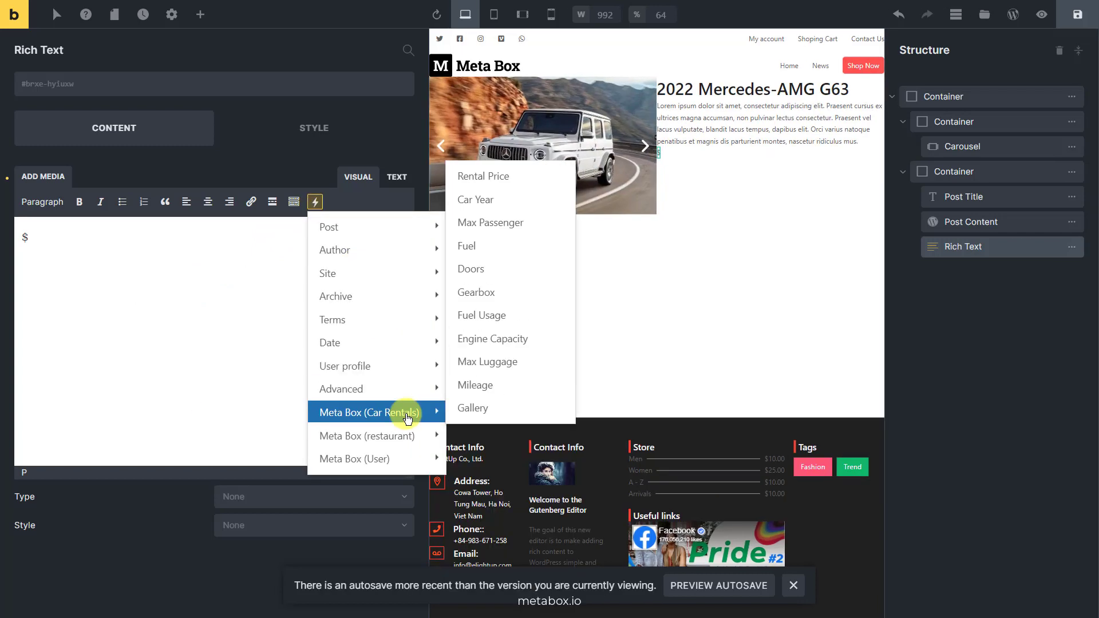
click(483, 176)
text(/day)
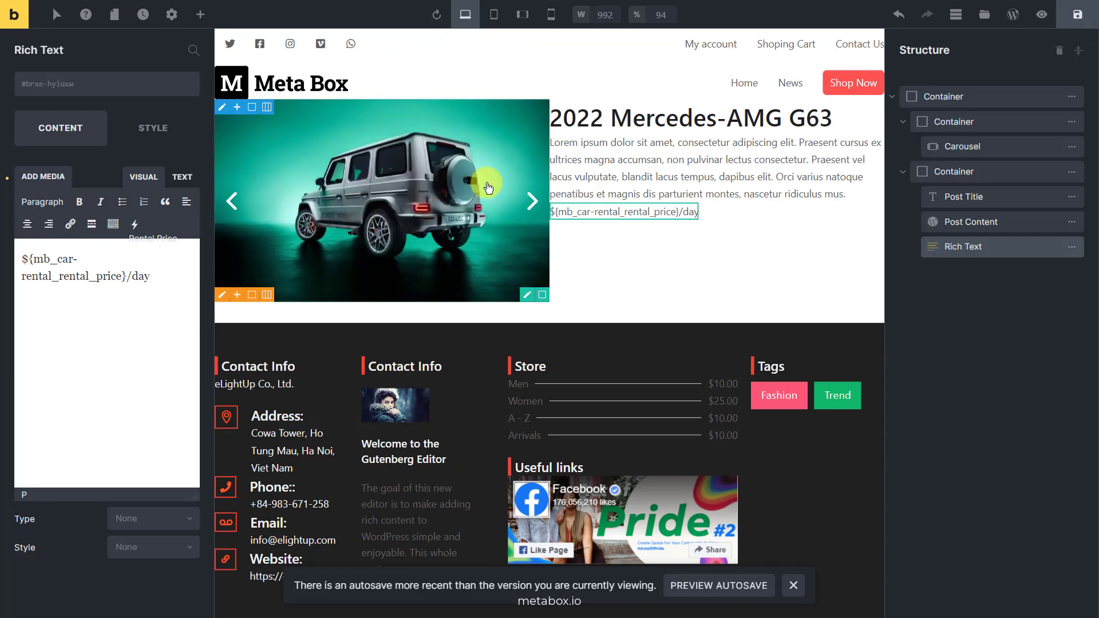
triple_click(165, 280)
click(81, 201)
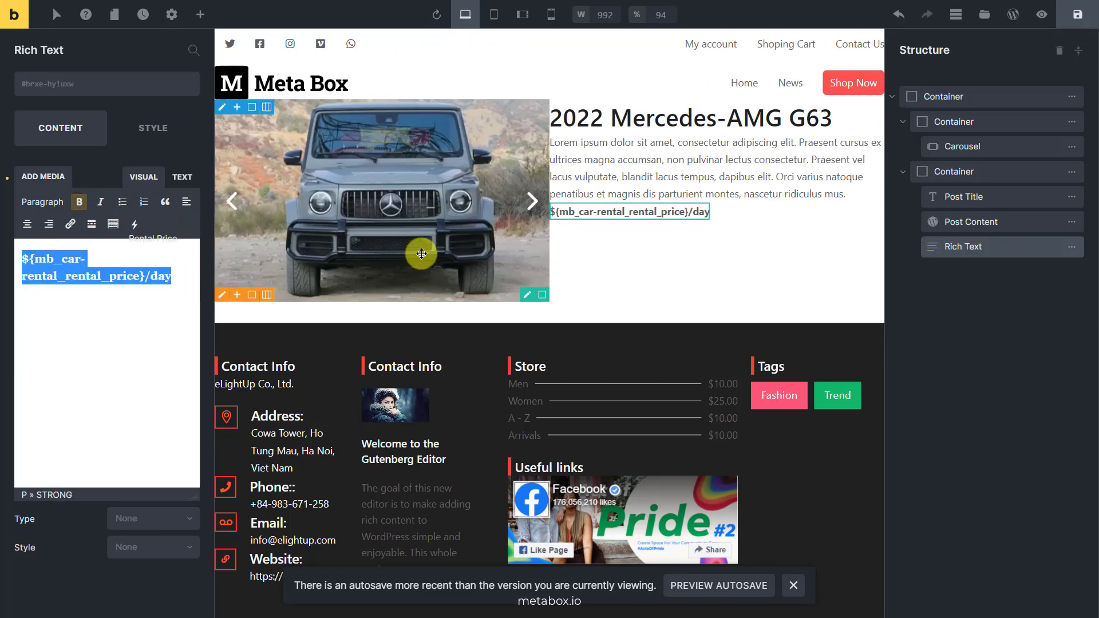
click(694, 274)
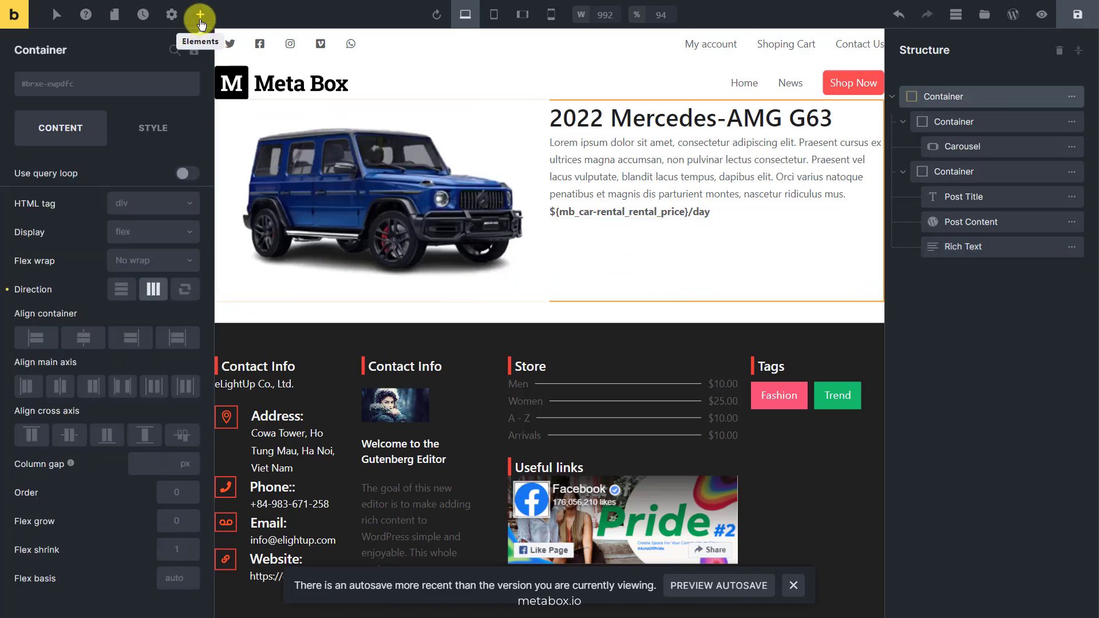
Step: Add a List element below the price line and show its items
click(200, 23)
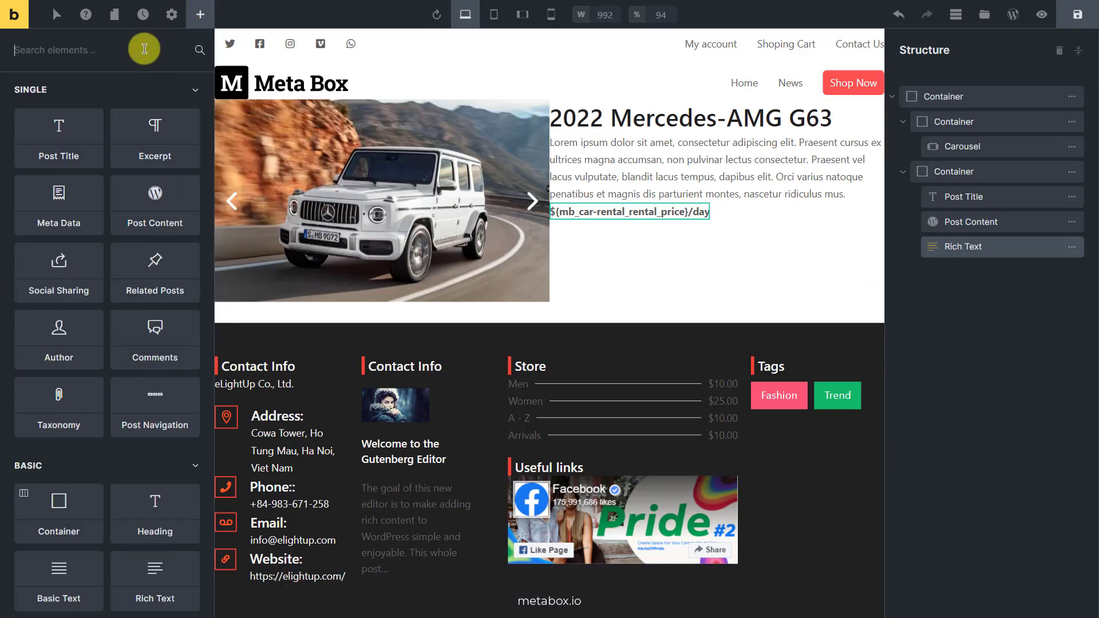
text(li)
click(170, 125)
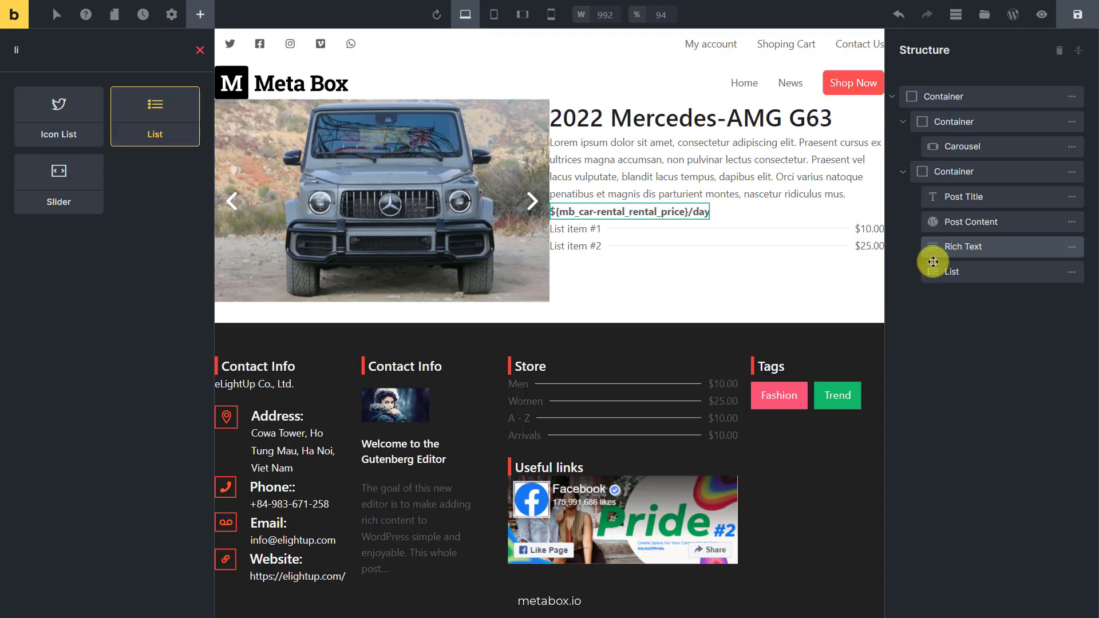
click(950, 271)
click(135, 178)
Step: Retitle the first item 'Car Year' and link its meta to the Car Year field
click(141, 214)
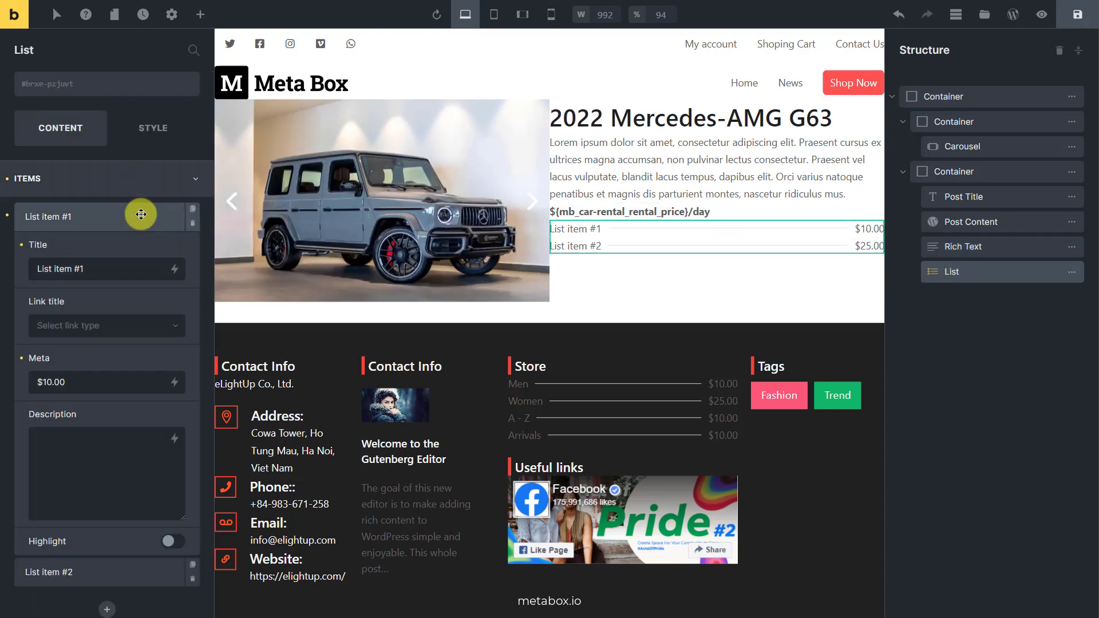
triple_click(139, 268)
text(Car Year)
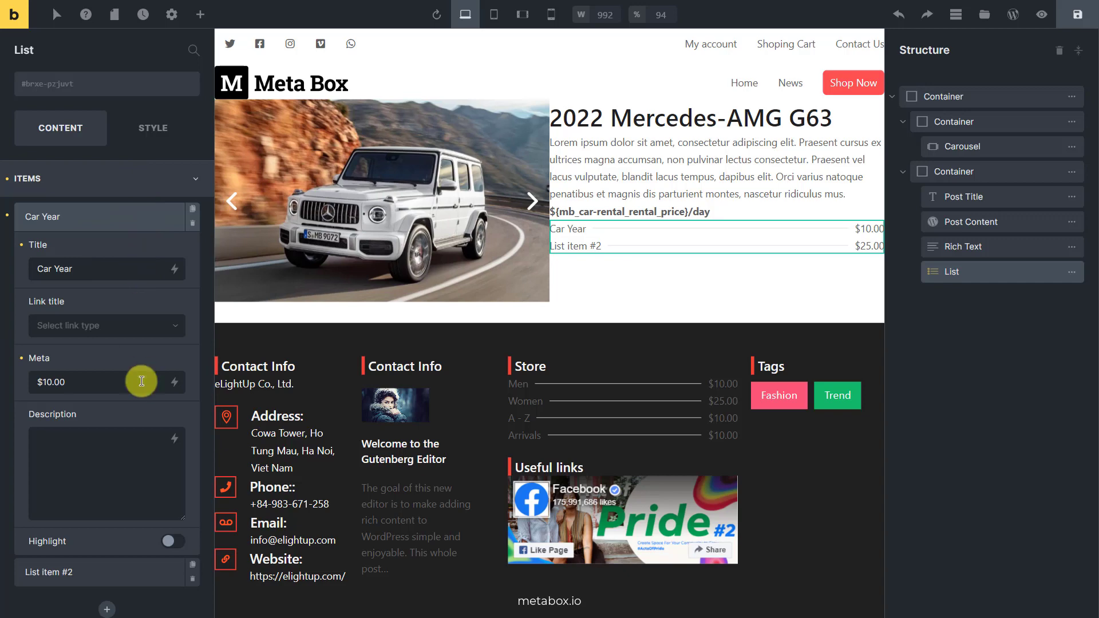
triple_click(142, 381)
key(BackSpace)
click(175, 382)
text(car)
click(130, 451)
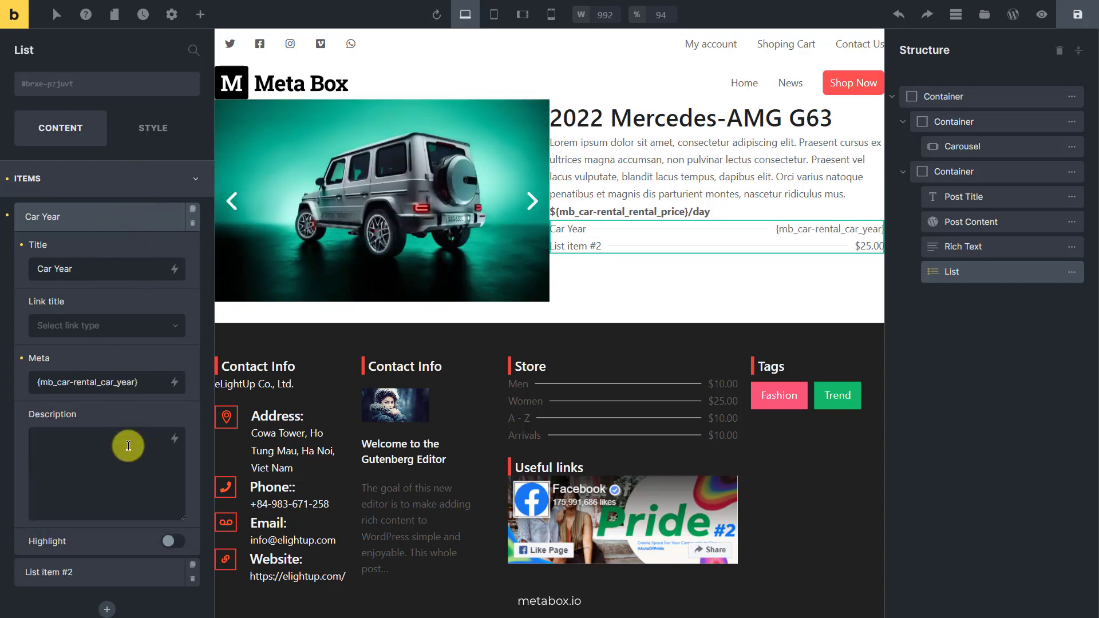
click(121, 232)
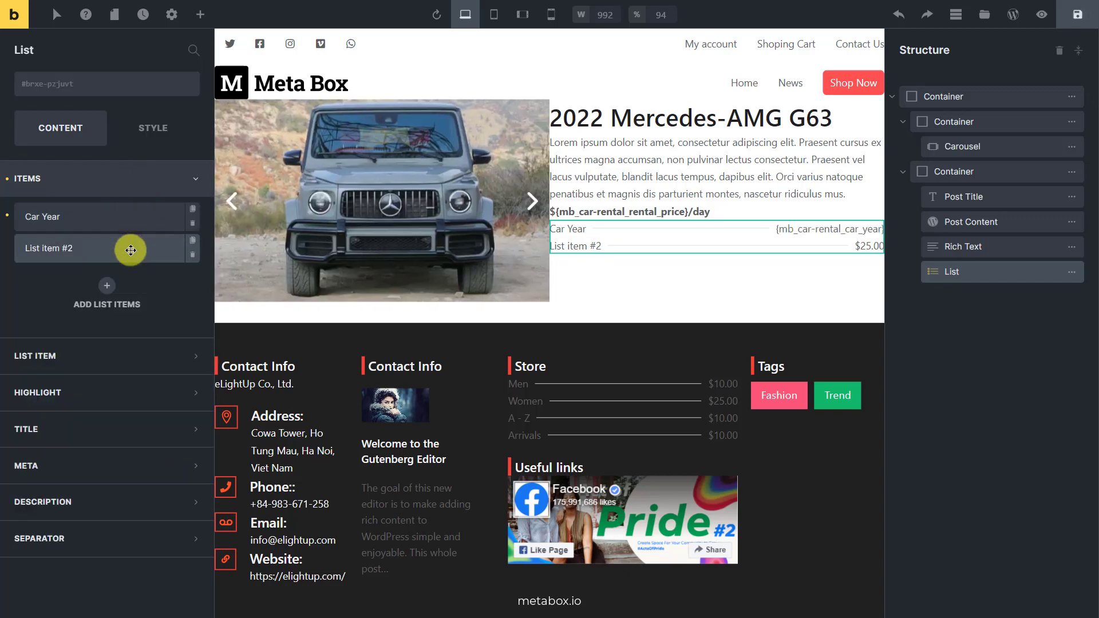
Step: Retitle the second item 'Fuel' and link its meta to the Fuel field
click(134, 250)
triple_click(131, 297)
text(Fuel)
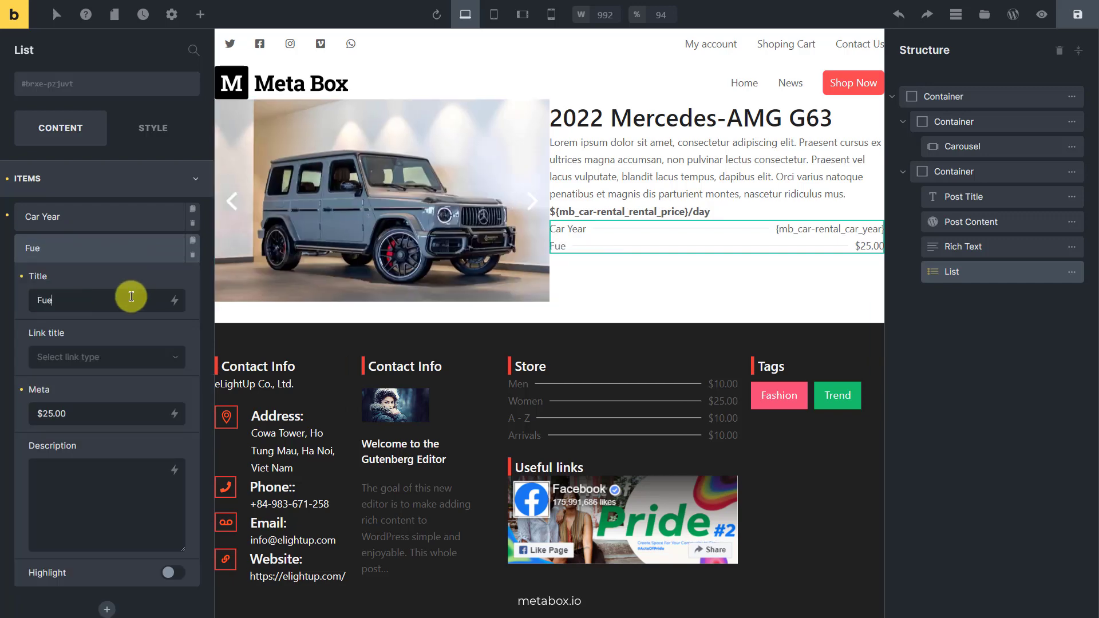
triple_click(133, 414)
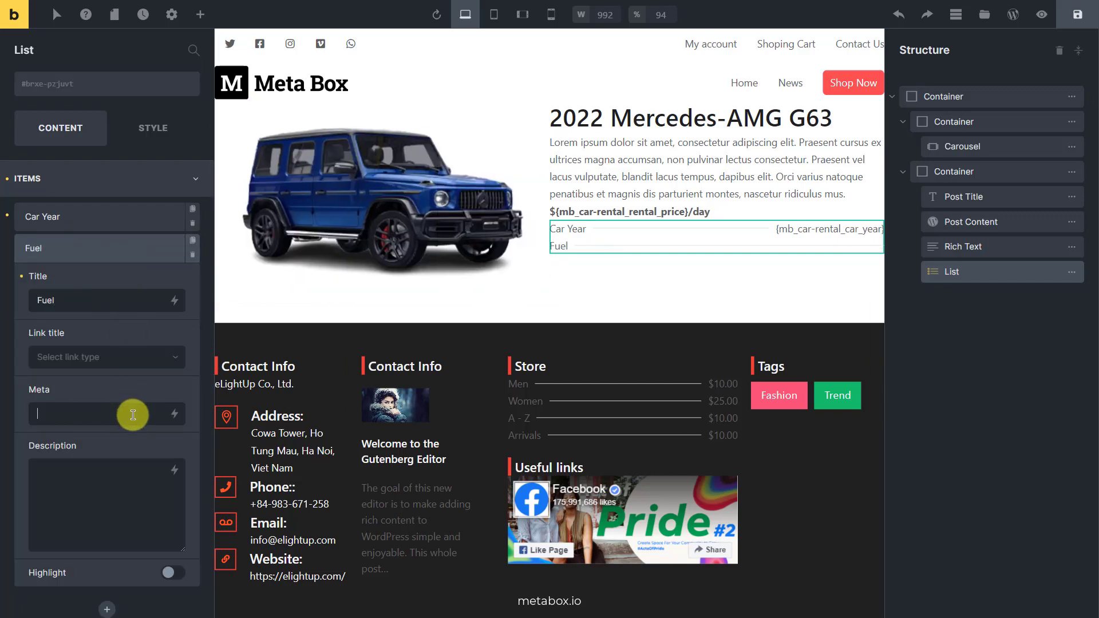
click(174, 413)
text(fuel)
click(111, 481)
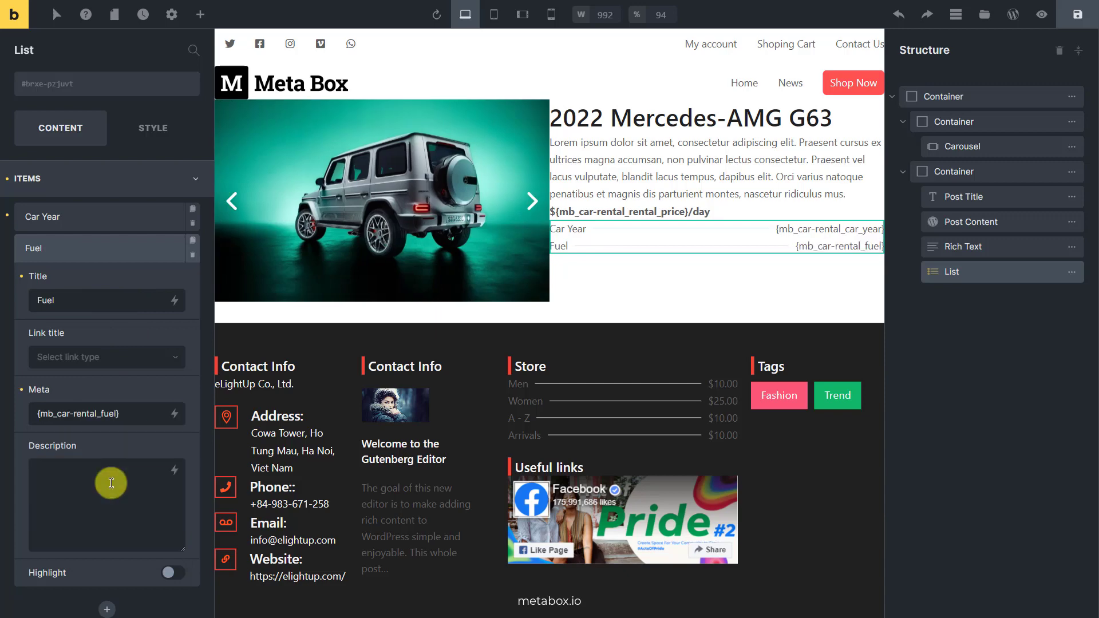
click(109, 259)
Step: Add a 'Gearbox' item with its meta linked to the gearbox field
click(109, 286)
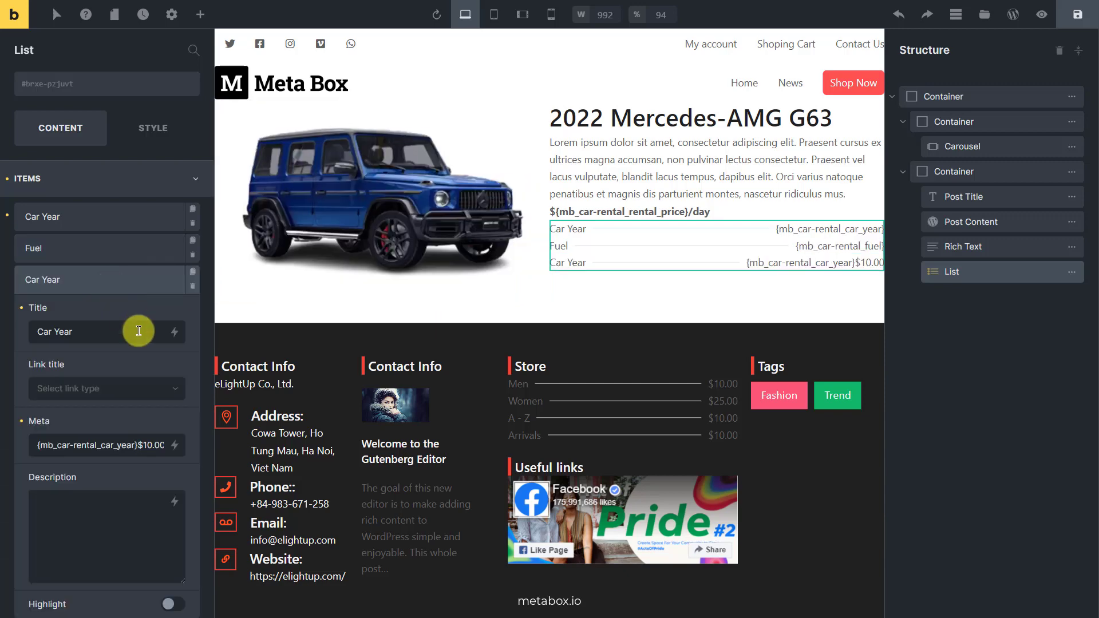
text(Gearbox)
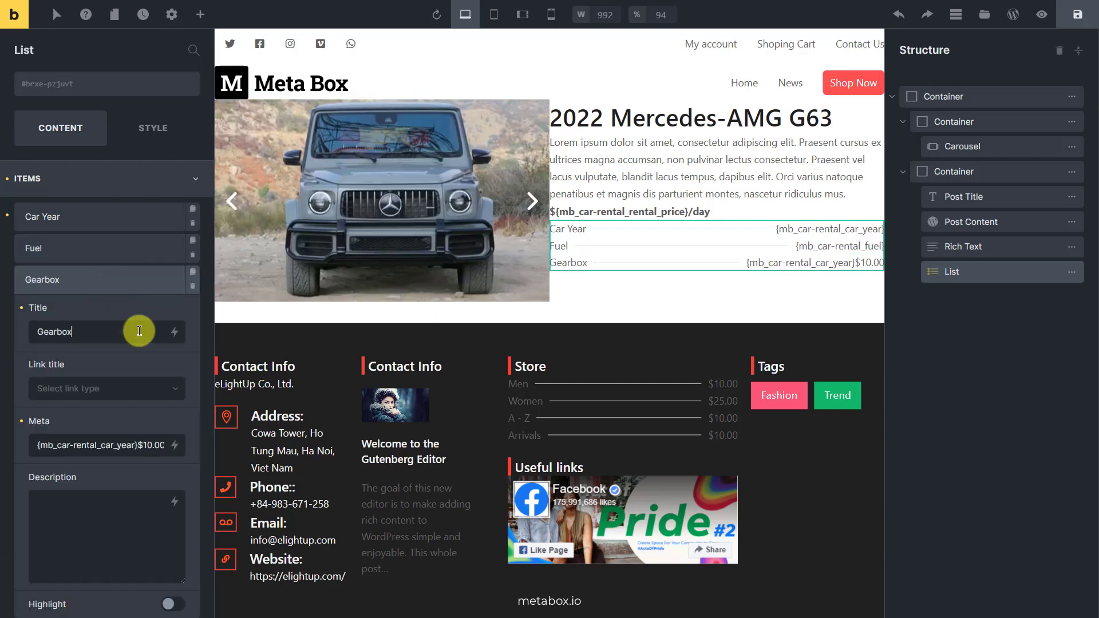
triple_click(145, 446)
key(BackSpace)
click(174, 445)
text(gear)
click(109, 509)
click(123, 280)
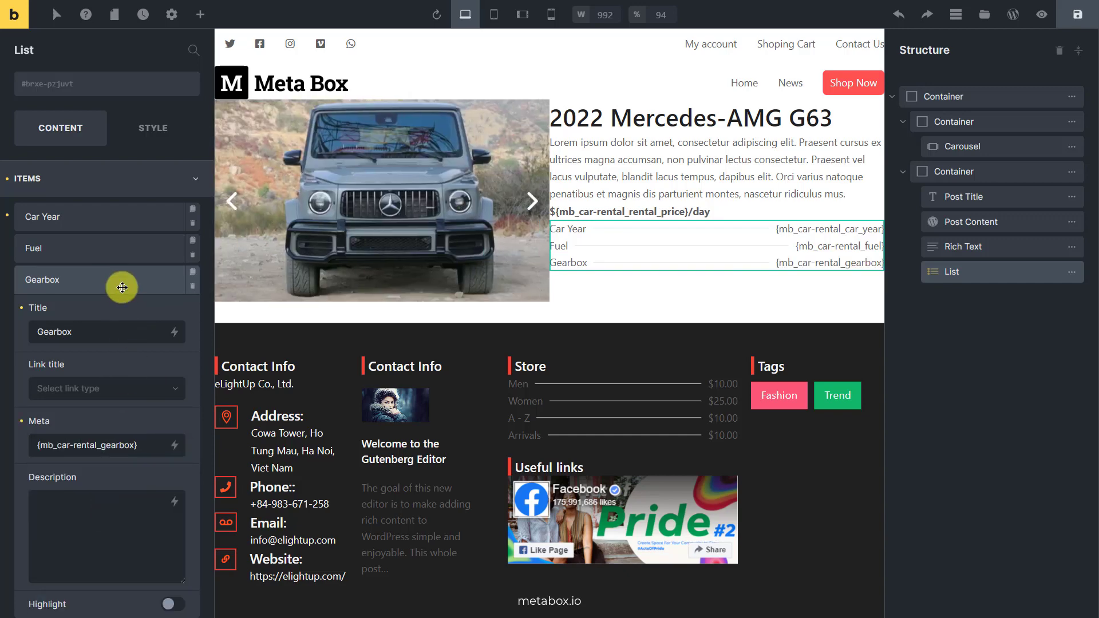
Step: Add a 'Fuel Usage' item with its meta linked to the Fuel Usage field
click(108, 311)
triple_click(118, 361)
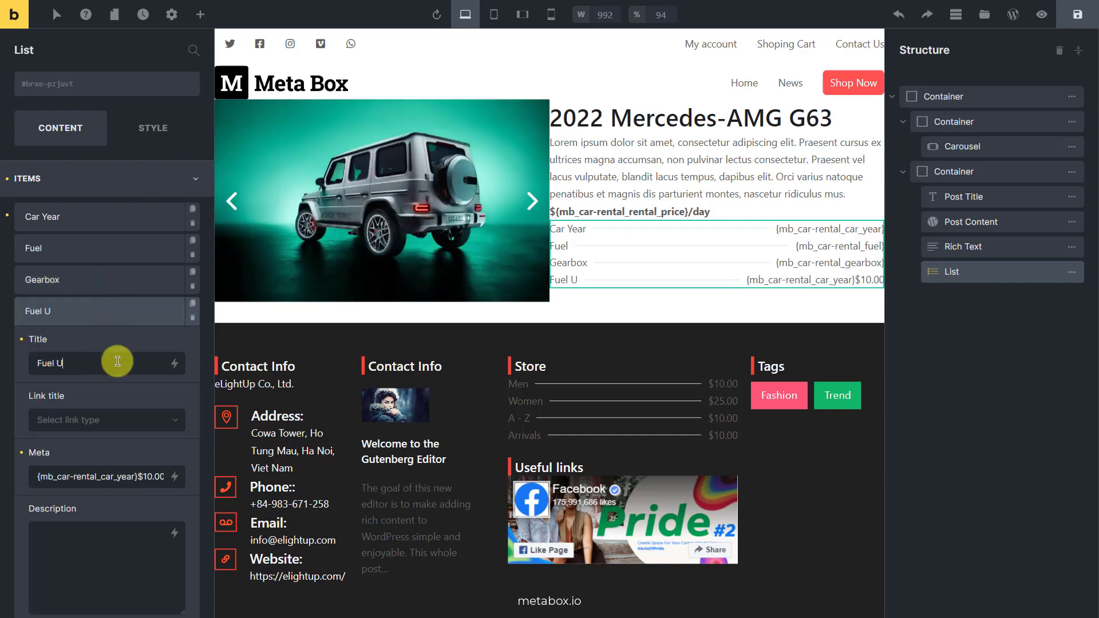
text(sage)
triple_click(150, 476)
key(BackSpace)
click(175, 476)
text(fuel)
click(118, 566)
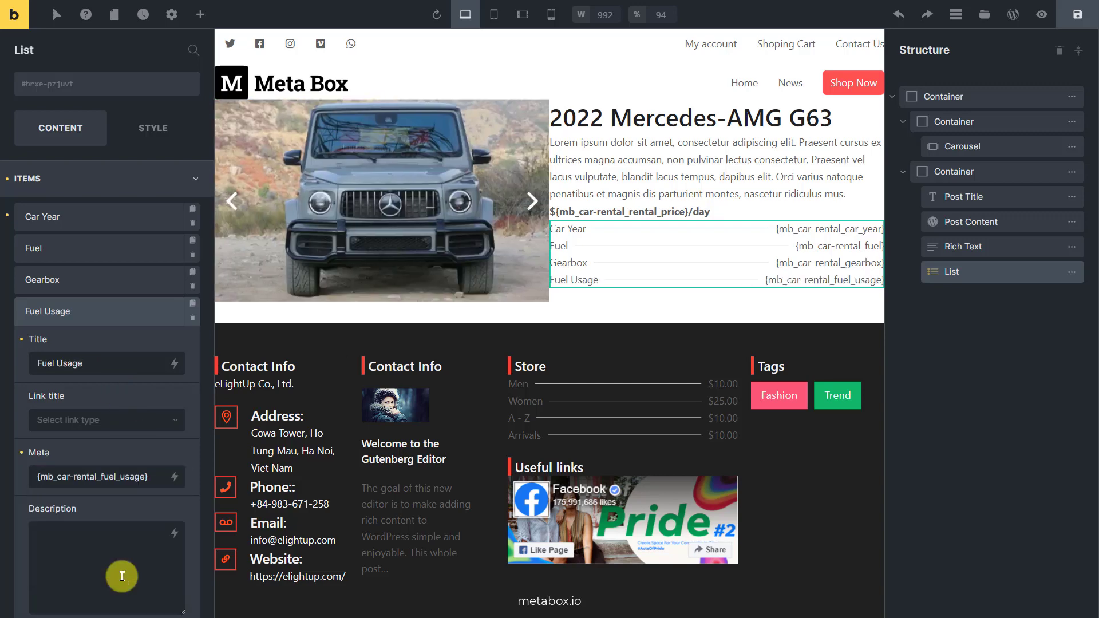
click(128, 313)
Step: Add a 'Max Passenger' item with its meta linked to the Max Passenger field
click(107, 349)
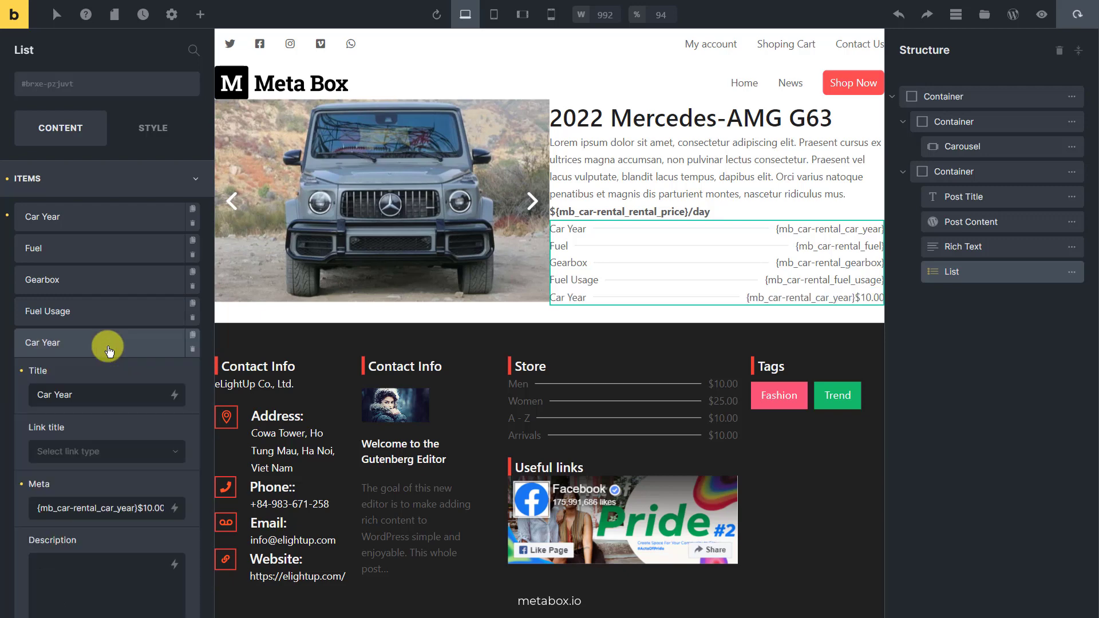
triple_click(137, 392)
text(Max Passenger)
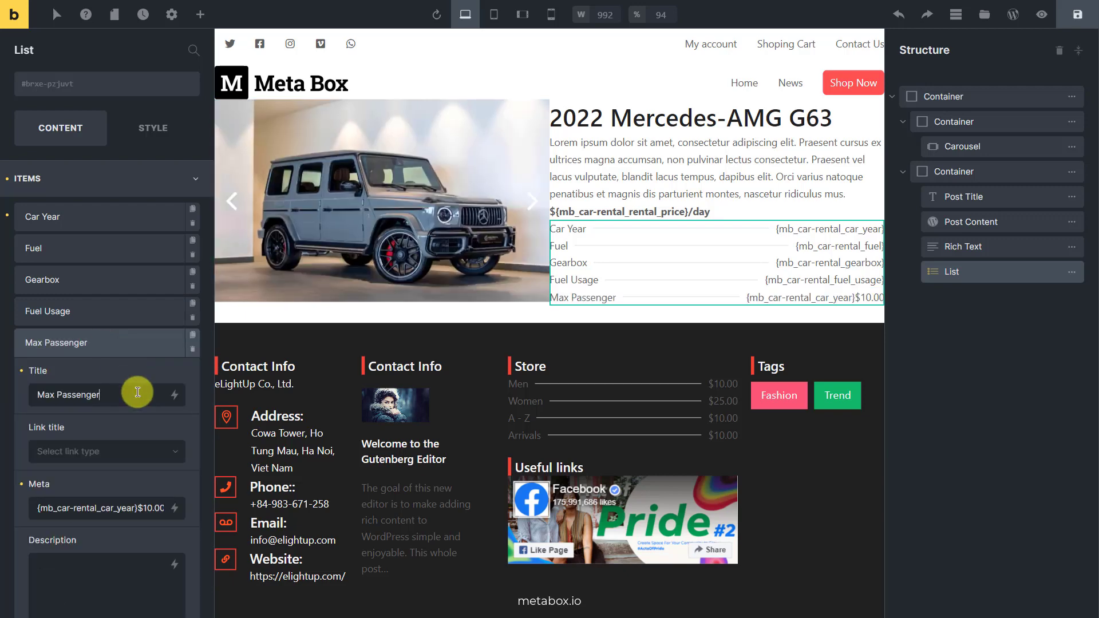
triple_click(134, 508)
key(BackSpace)
click(174, 508)
text(max)
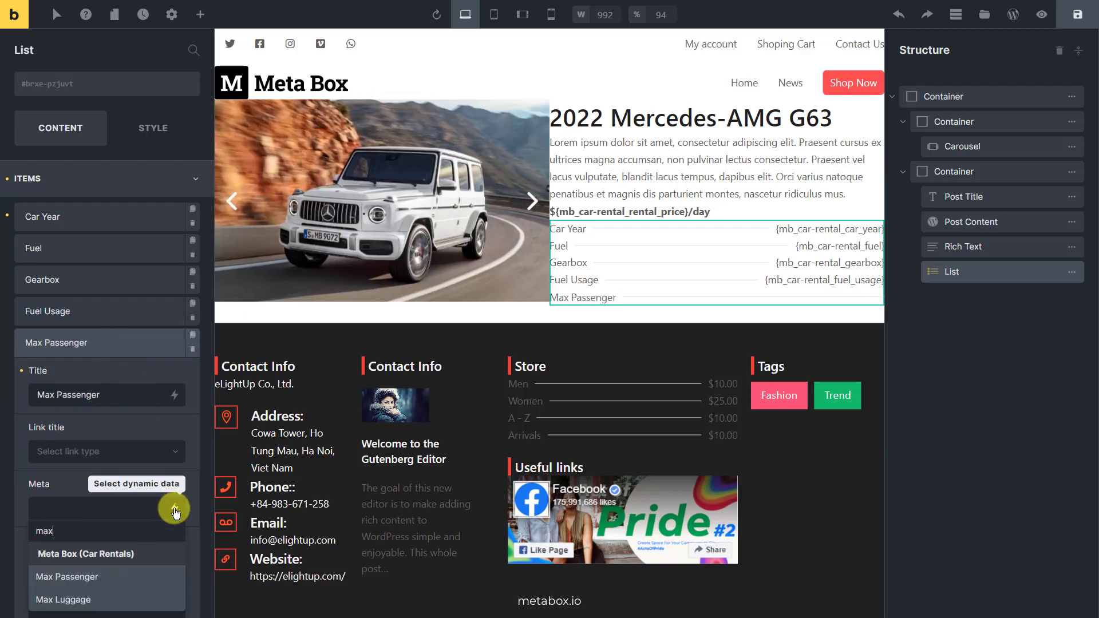
click(135, 577)
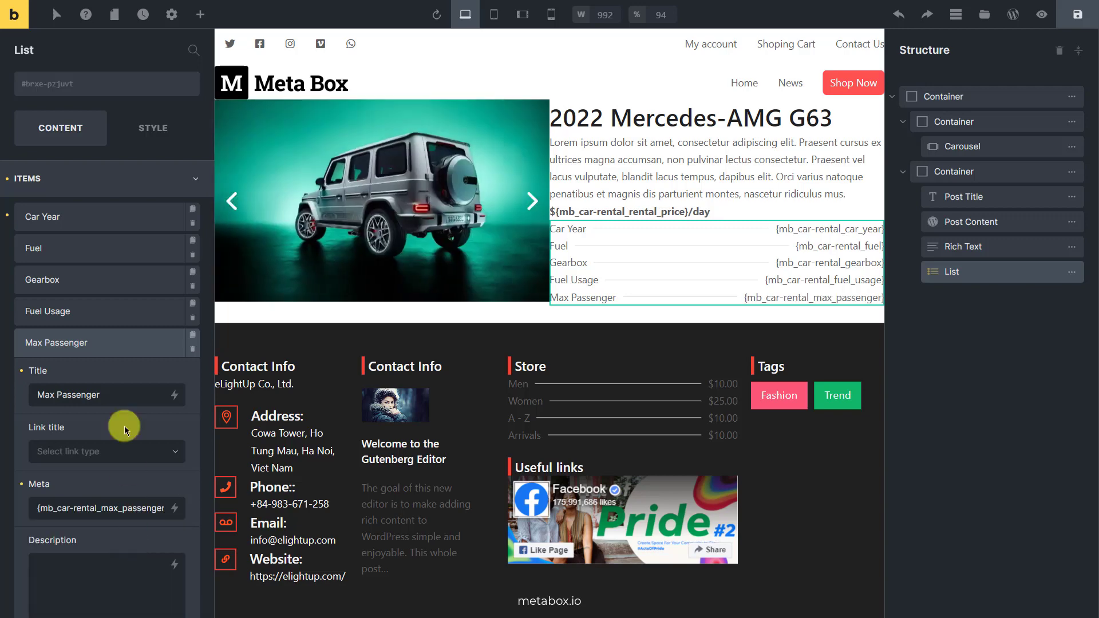
click(103, 342)
Step: Add an 'Engine Capacity' item with its meta linked to the Engine Capacity field
click(103, 392)
click(118, 421)
text(Engine Capacity)
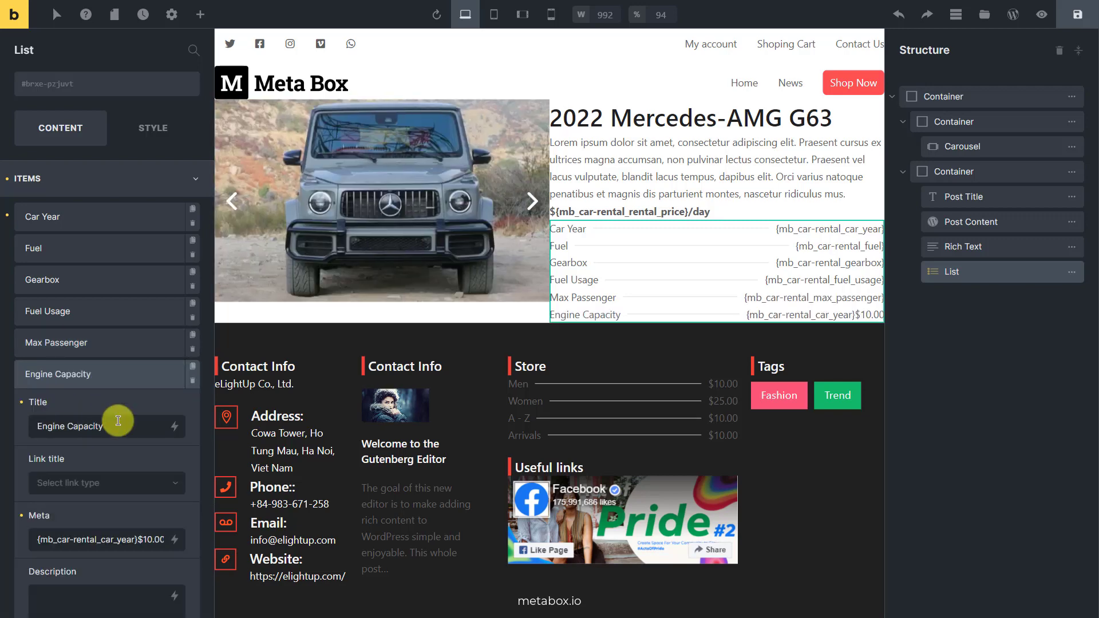
triple_click(120, 539)
key(BackSpace)
click(174, 539)
text(engin)
scroll(172, 538, down, 1)
click(138, 566)
click(122, 211)
Step: Add a 'Max Luggage' item with its meta linked to the Max Luggage field
click(107, 346)
triple_click(121, 289)
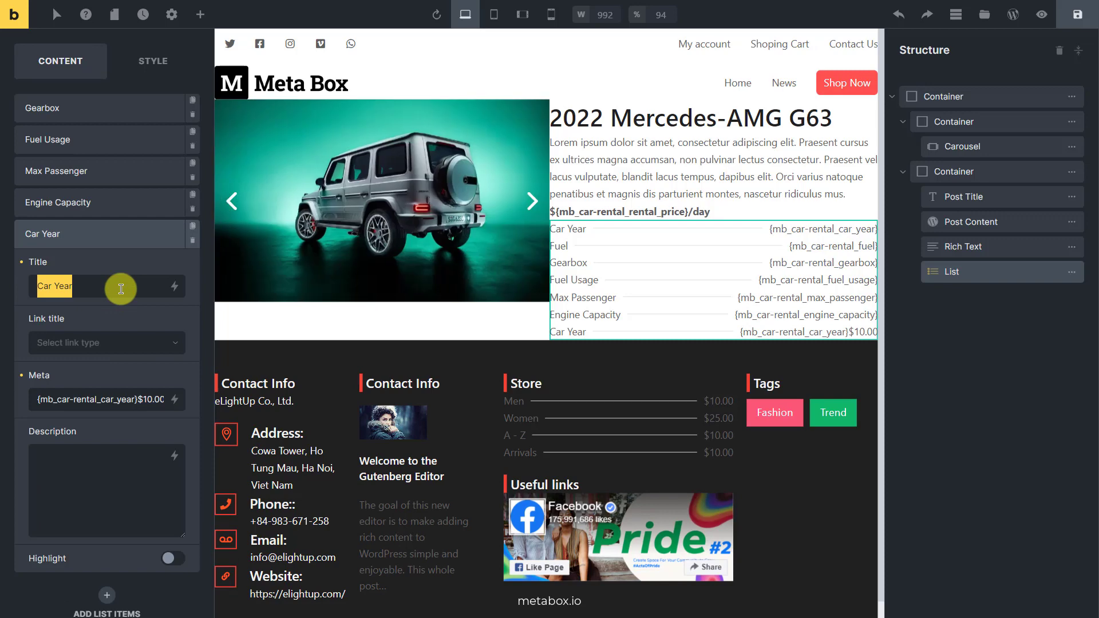
text(Max Luggage)
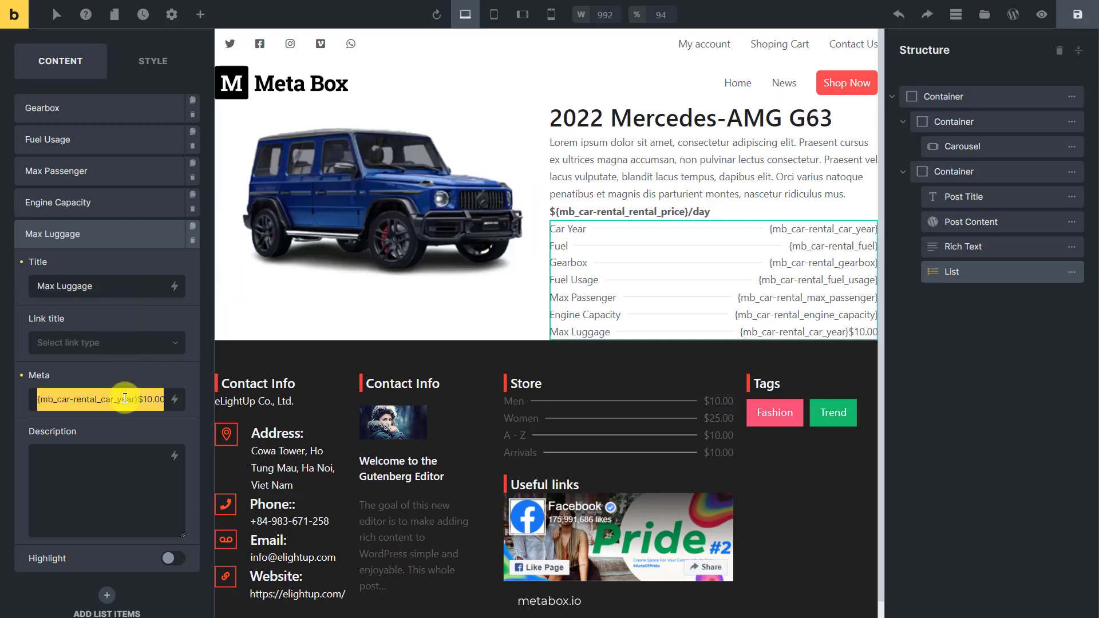
key(BackSpace)
click(173, 399)
text(max)
click(113, 491)
click(112, 234)
Step: Add a 'Doors' item with its meta linked to the Doors field
click(107, 339)
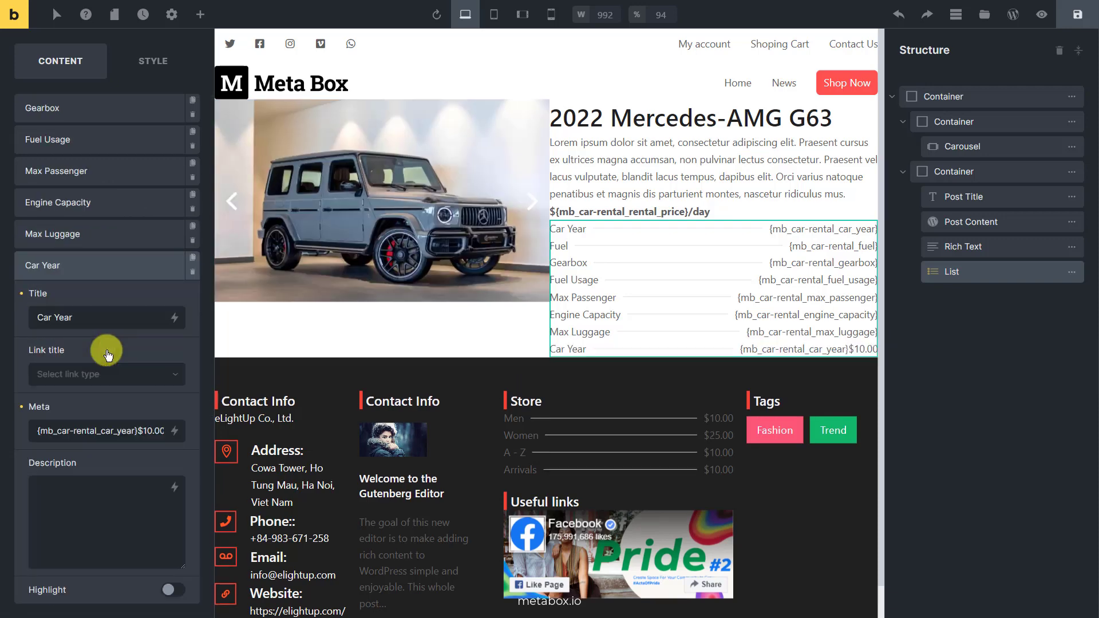
click(115, 319)
text(Door)
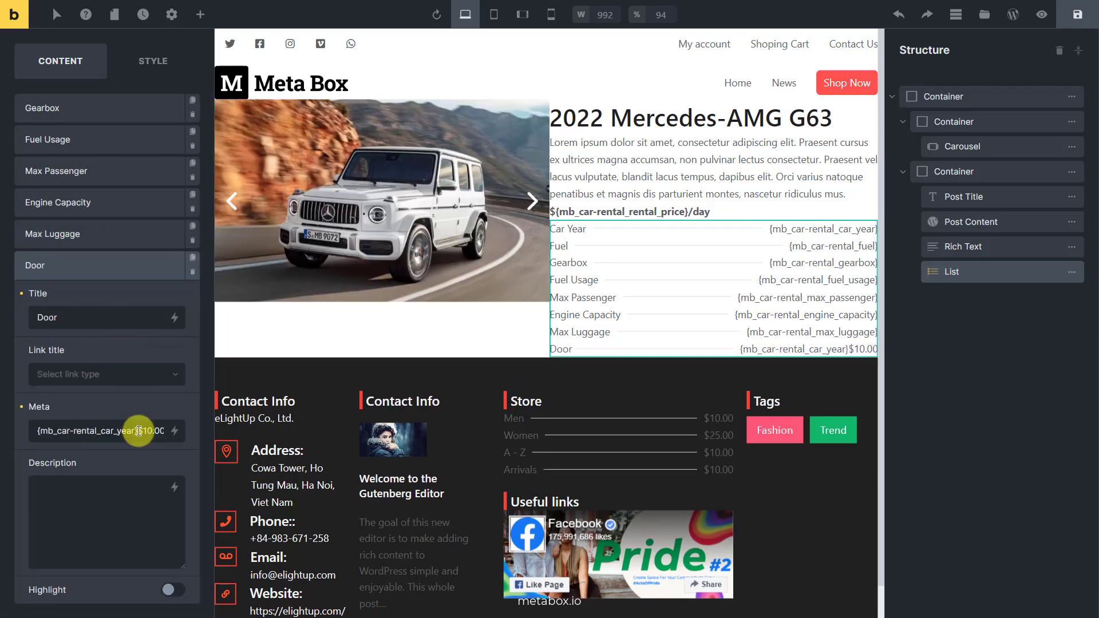
triple_click(139, 431)
key(BackSpace)
click(175, 430)
text(do)
click(98, 495)
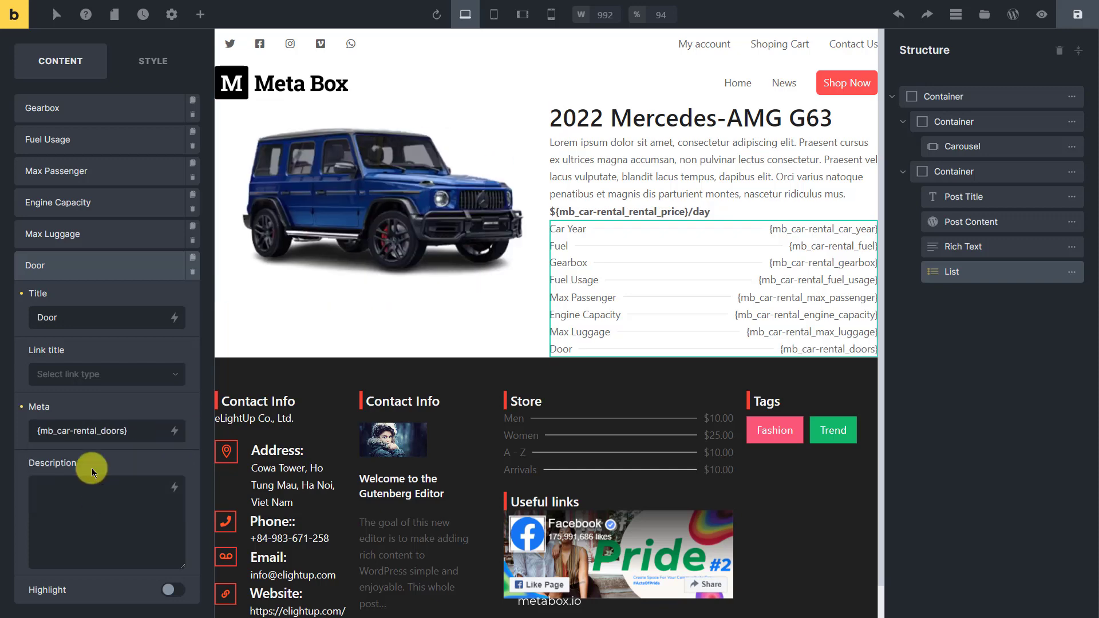
click(77, 317)
text(s)
click(89, 268)
Step: Add a final 'Mileage' item linked to the Mileage field and save the template
click(108, 350)
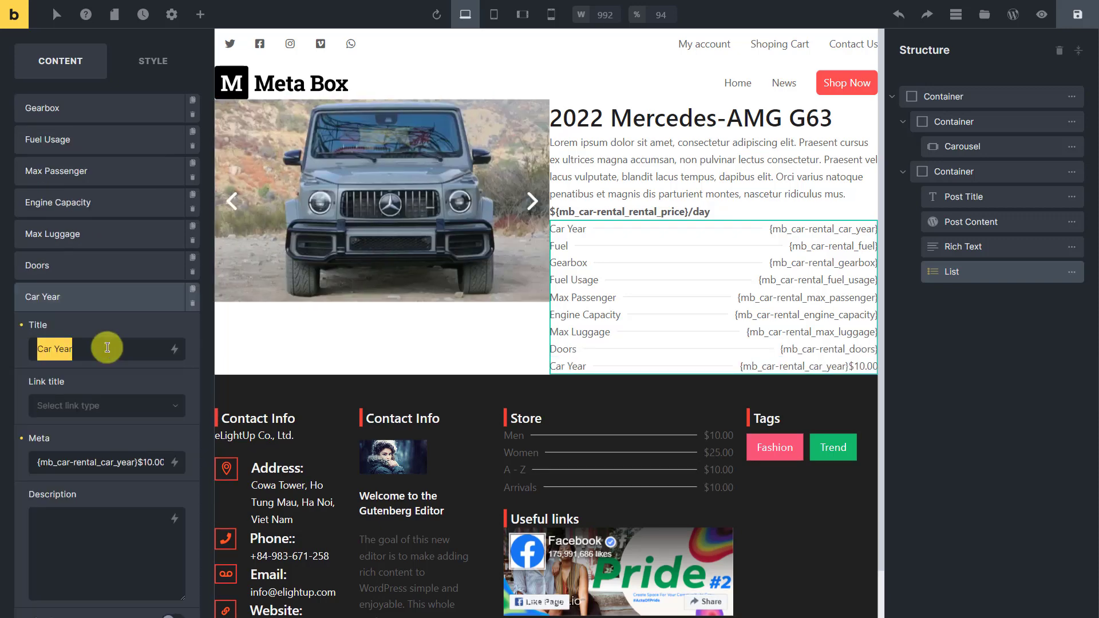
text(Mileage)
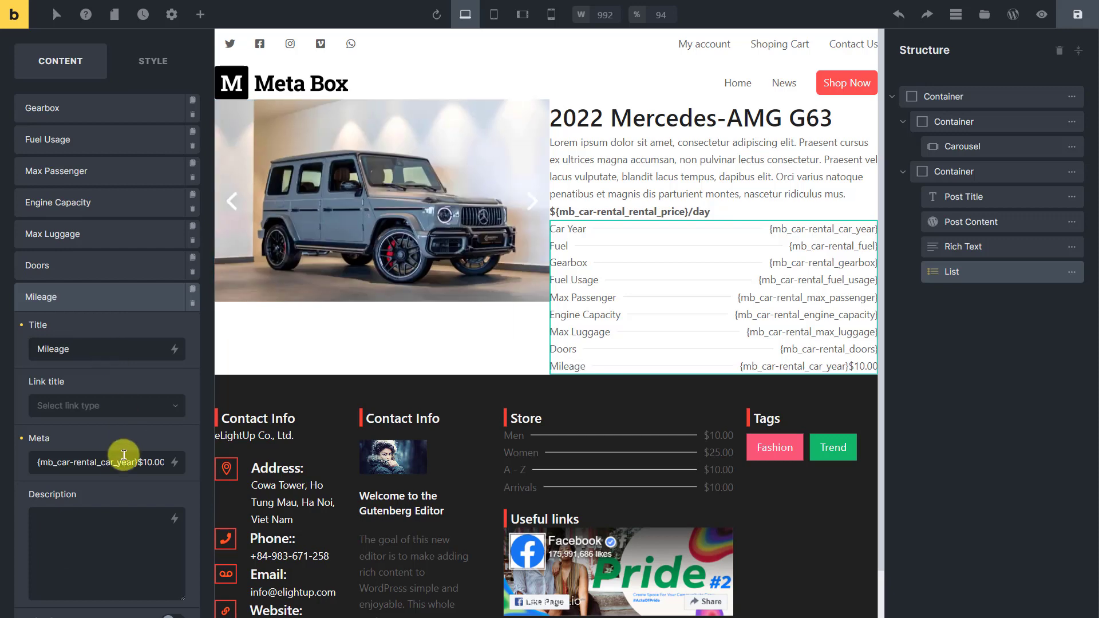
triple_click(123, 461)
key(BackSpace)
click(175, 462)
text(mile)
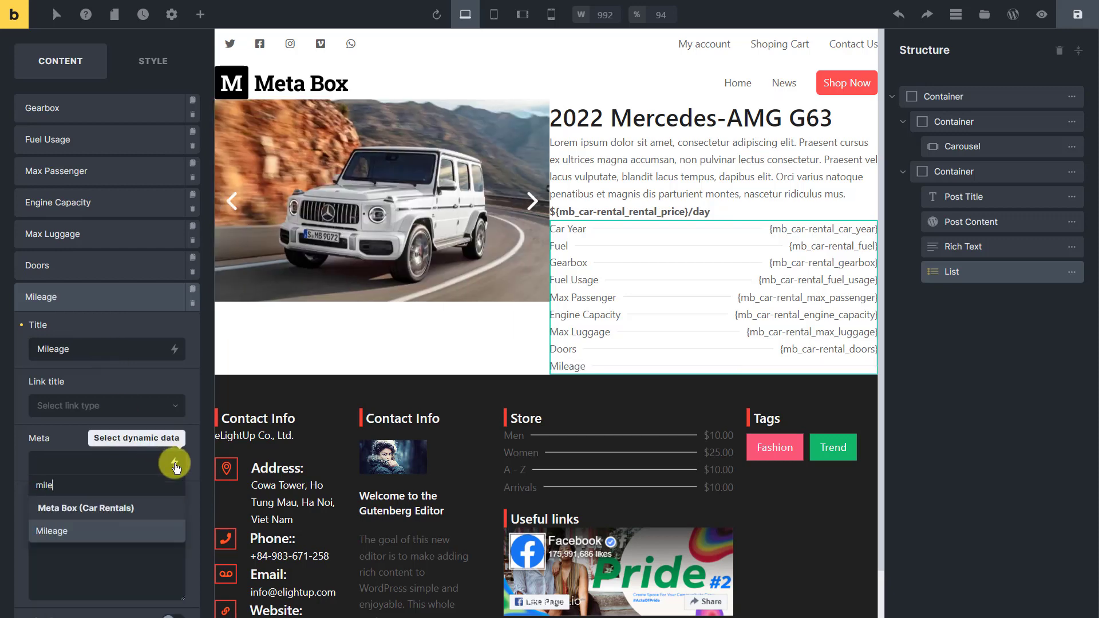
click(93, 531)
click(94, 298)
scroll(97, 303, up, 3)
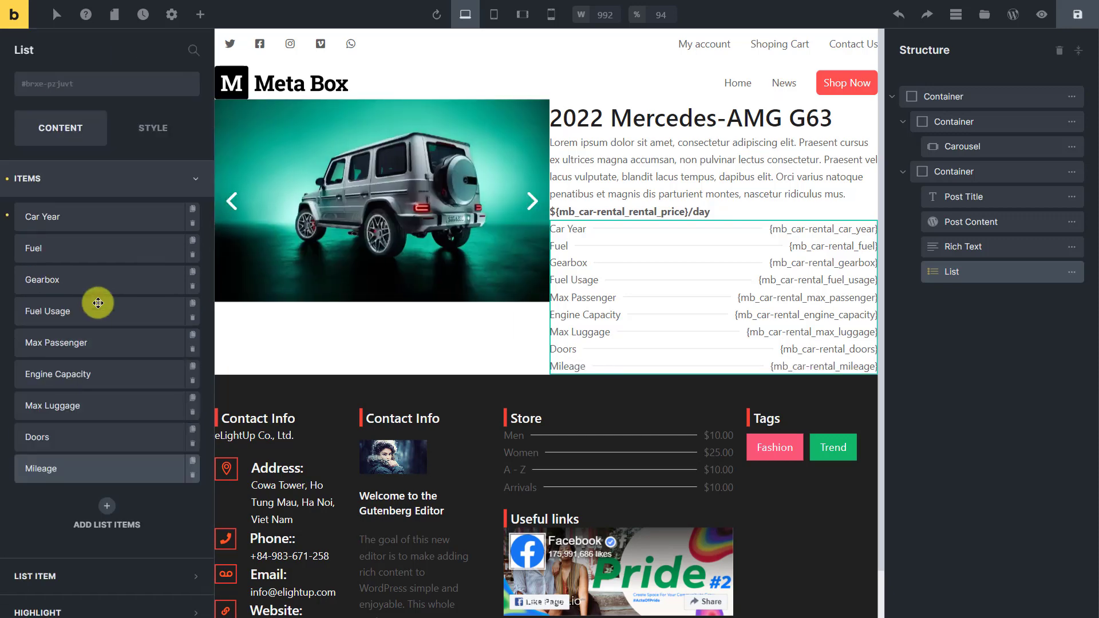
click(1078, 16)
click(1042, 15)
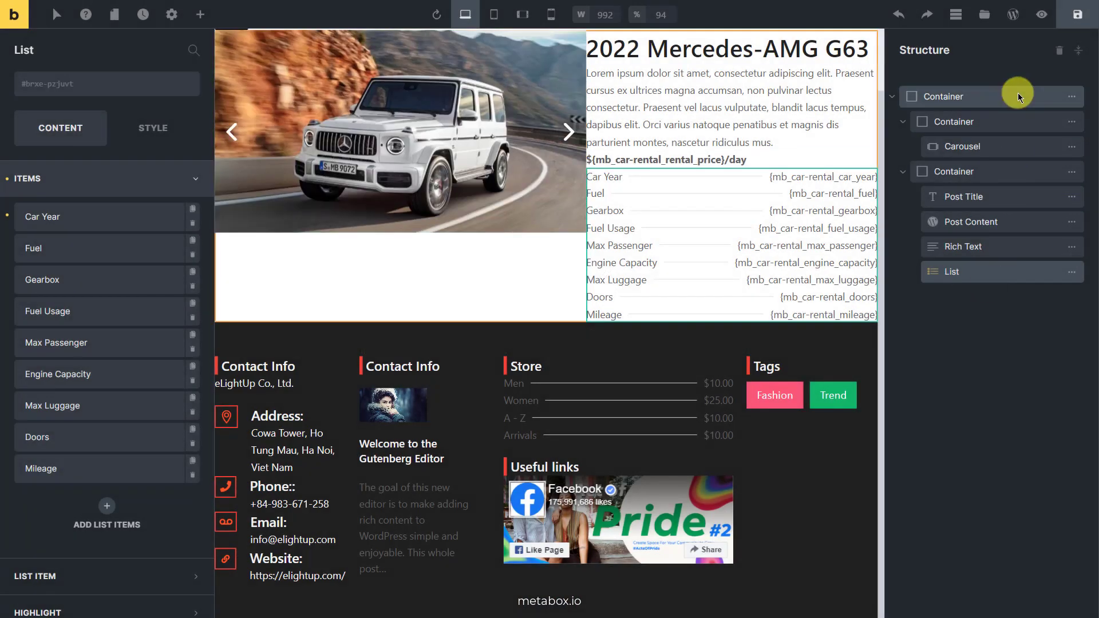
Step: Give the outer container a 50 px gap and a 50 px top margin
click(1017, 95)
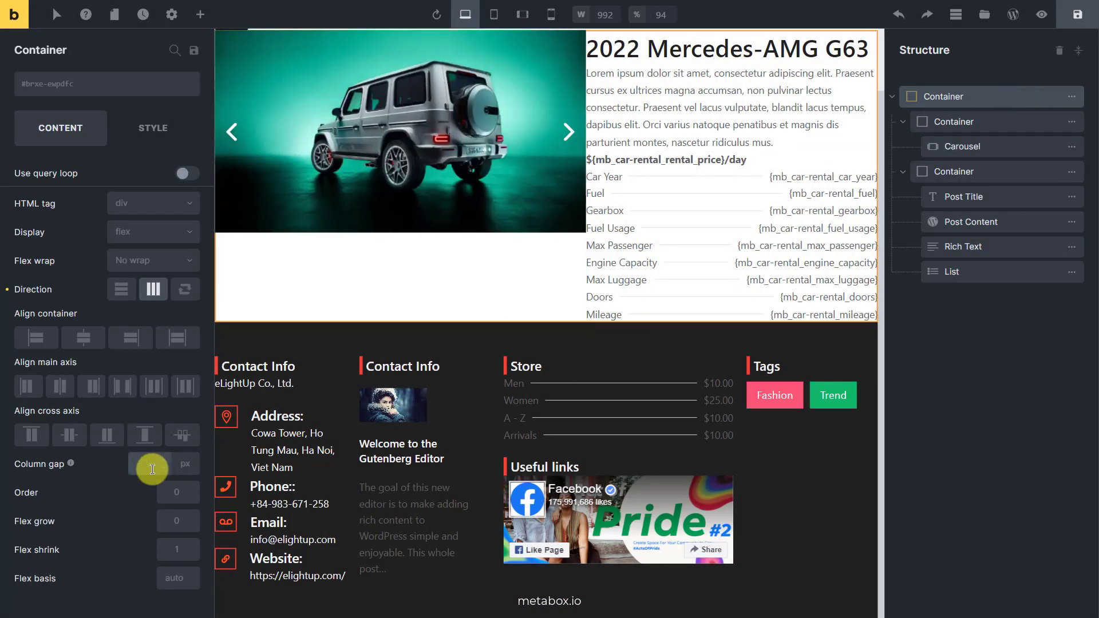
click(153, 469)
text(50)
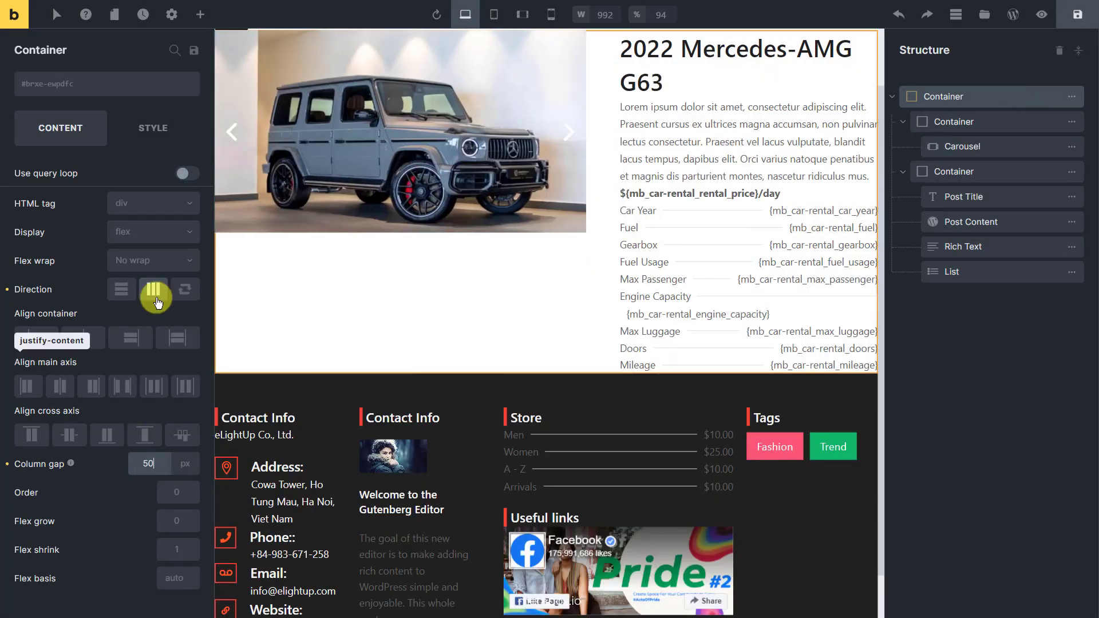
click(152, 127)
click(50, 178)
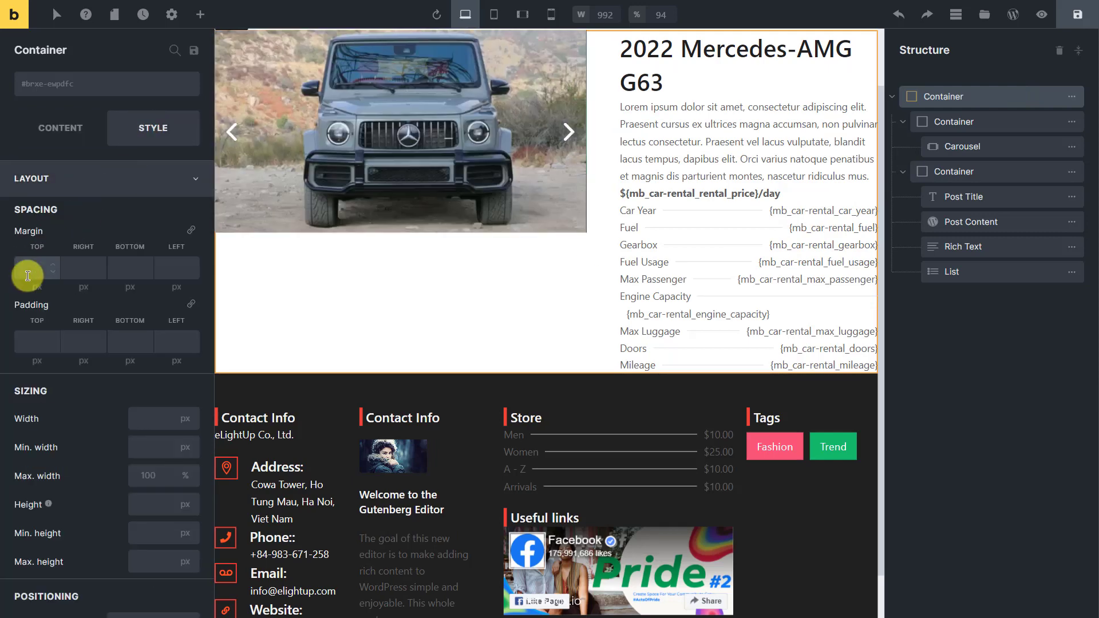
click(27, 275)
text(50)
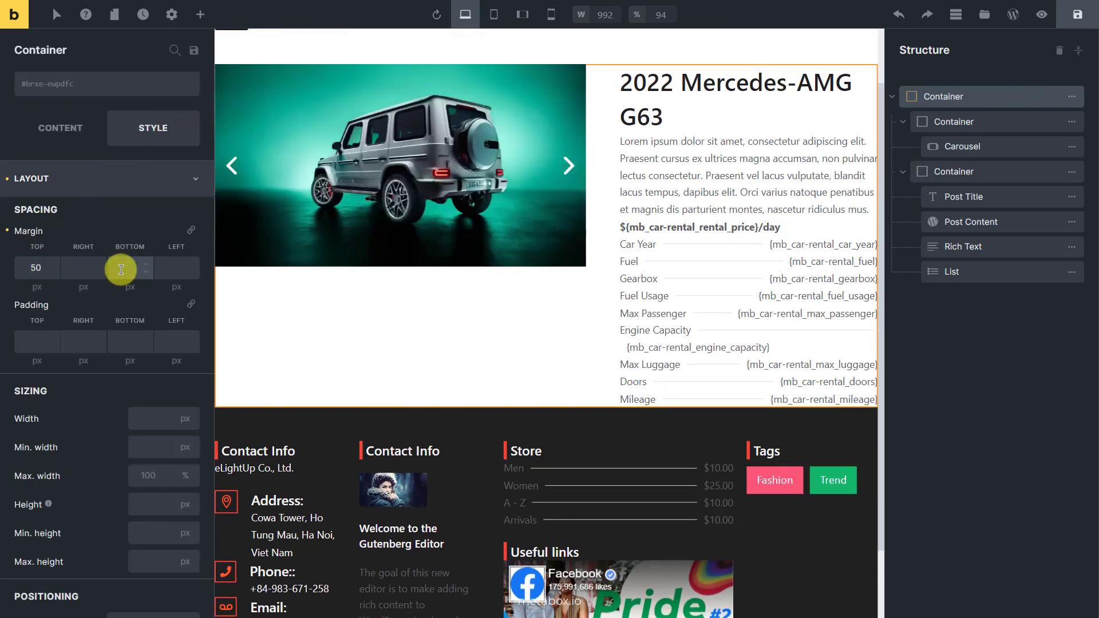
click(130, 178)
Step: Turn off the arrows on the Carousel element
click(1004, 150)
click(70, 138)
click(153, 299)
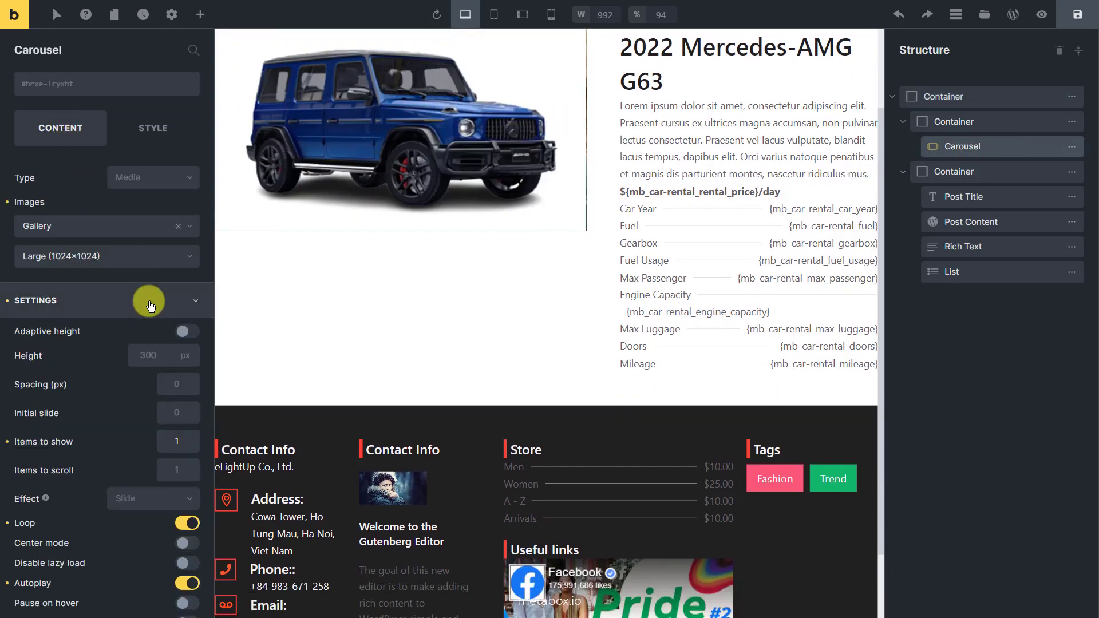
scroll(161, 343, down, 2)
click(126, 137)
click(115, 372)
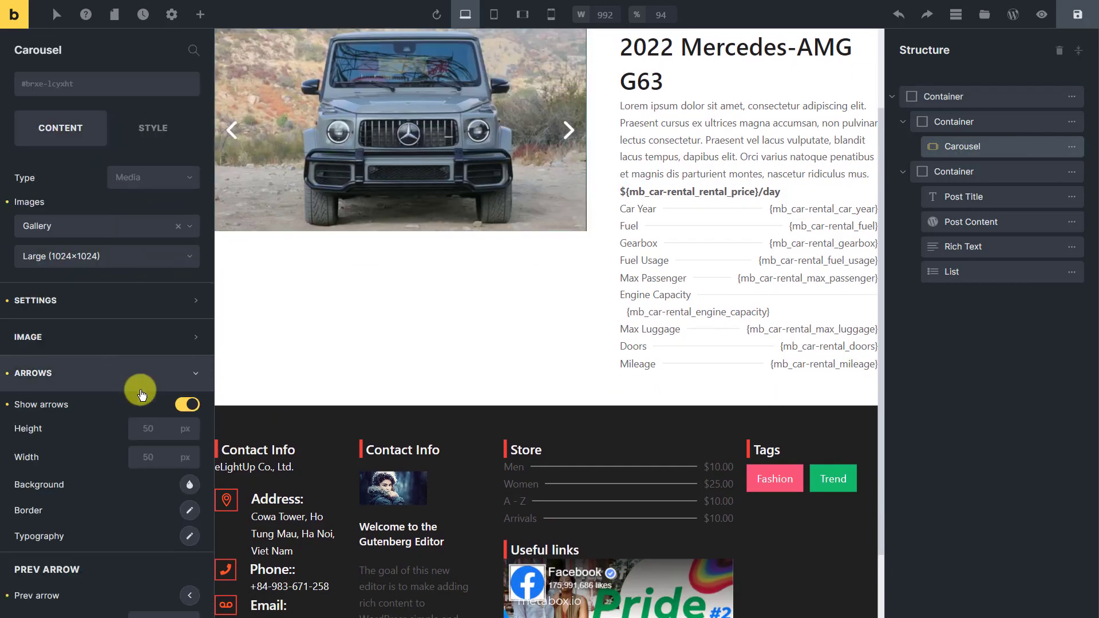
click(182, 405)
Step: Turn on the carousel dots and position them at bottom -30
click(146, 438)
click(184, 439)
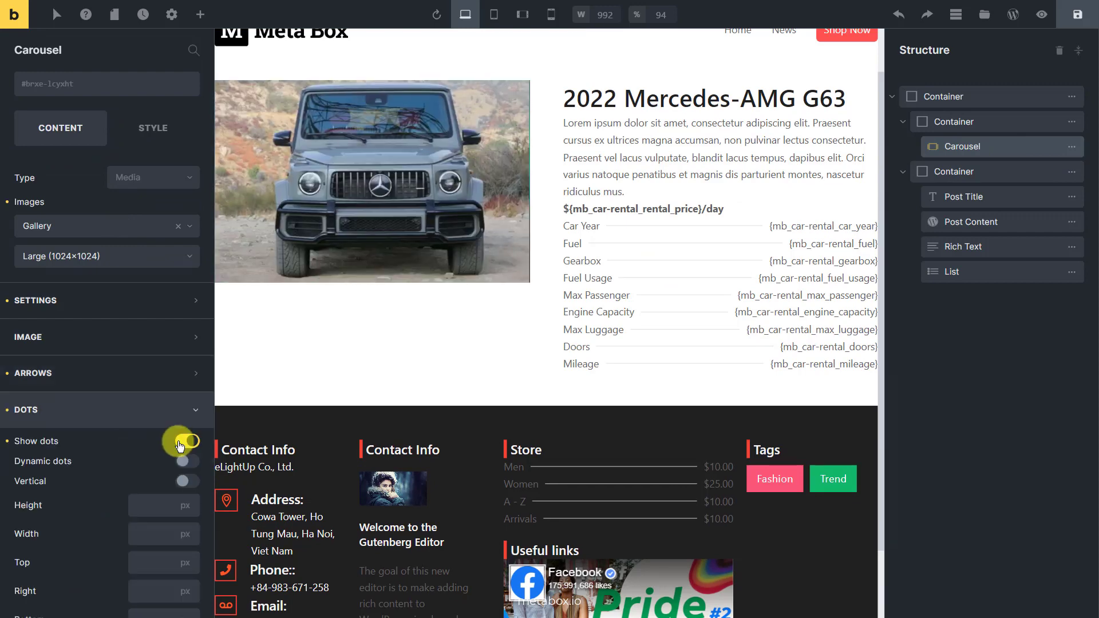
scroll(179, 446, down, 3)
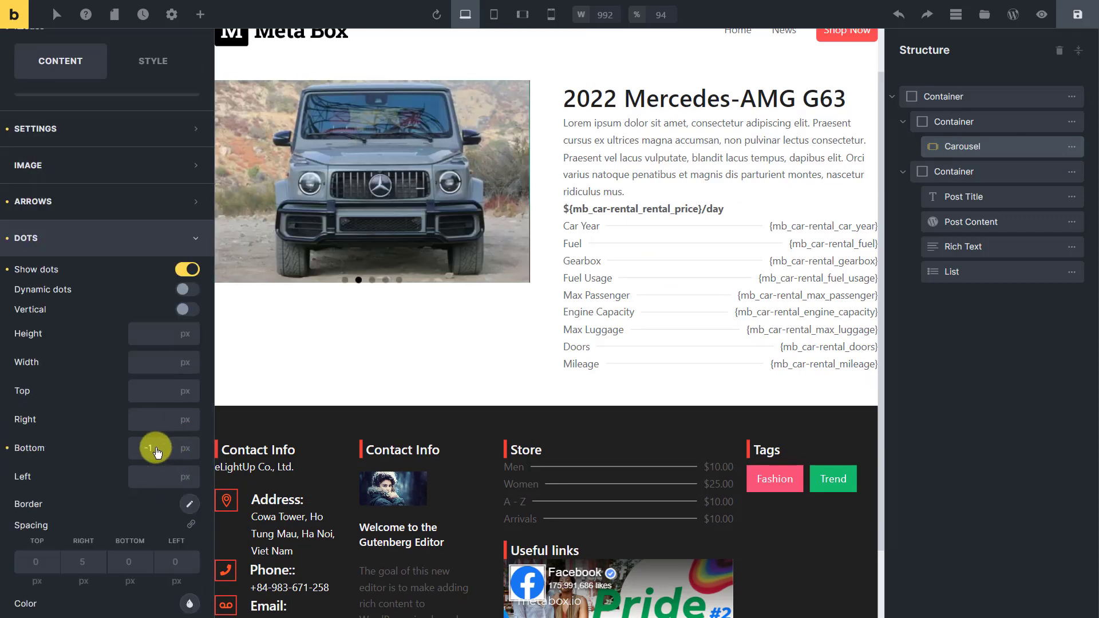
text(0)
scroll(155, 449, down, 1)
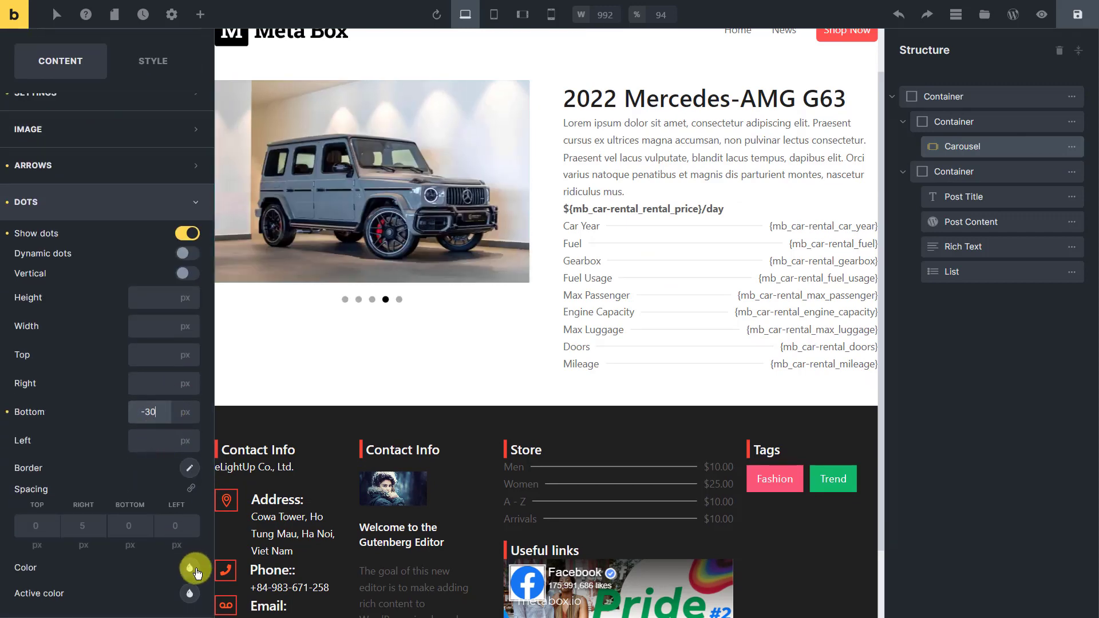
Step: Color the dots dark #212121 with an orange #ff5722 active dot
click(189, 568)
scroll(168, 548, down, 3)
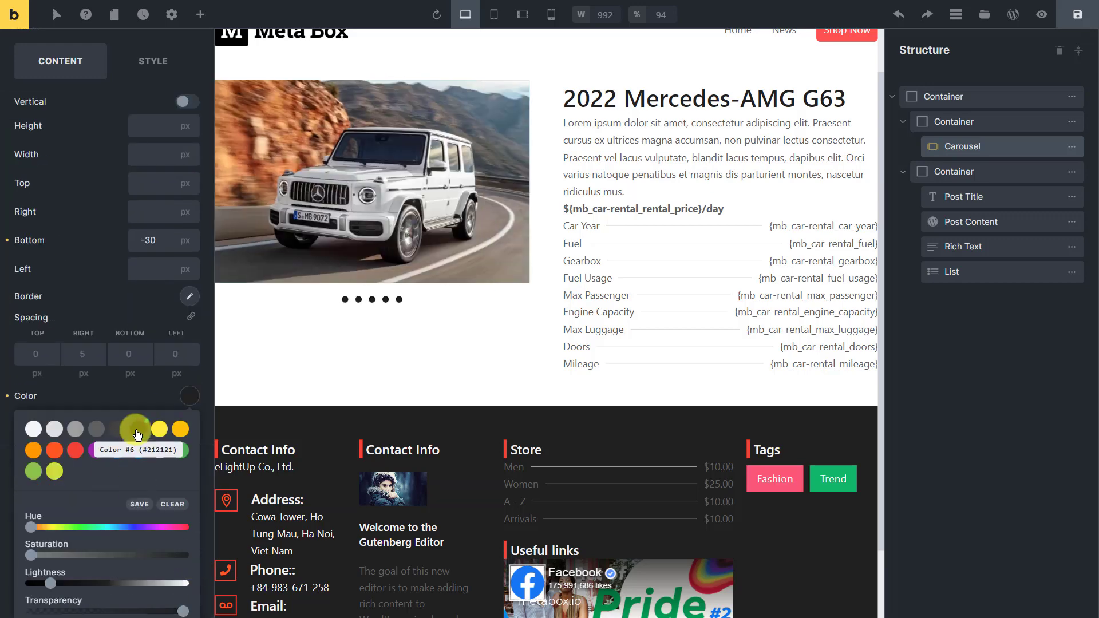
click(75, 450)
click(137, 429)
scroll(187, 404, up, 3)
click(182, 599)
scroll(173, 576, down, 3)
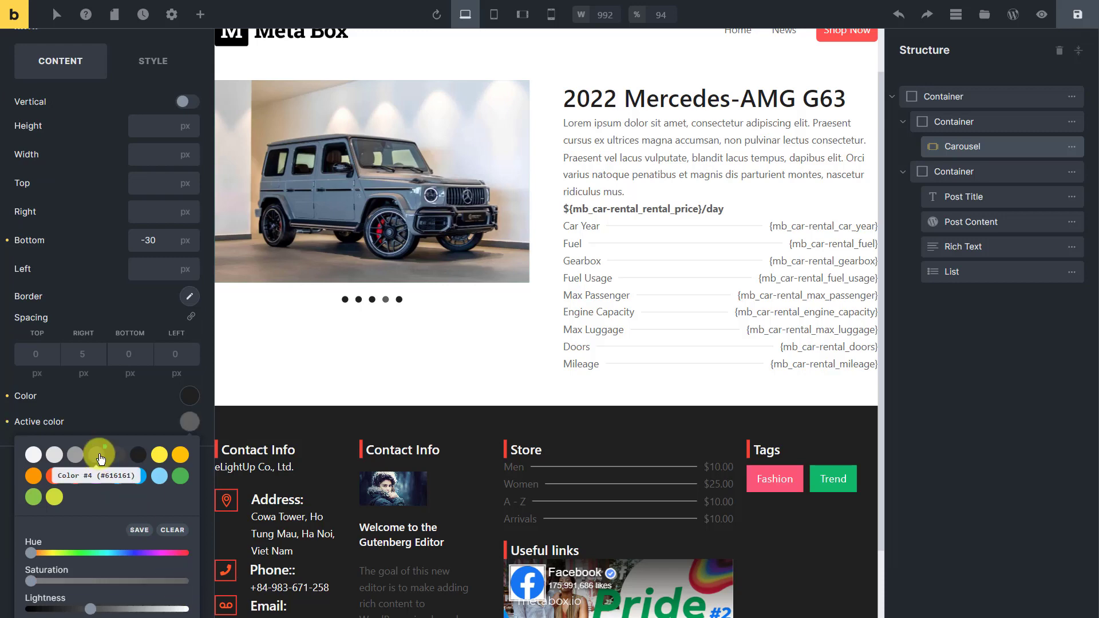
click(77, 482)
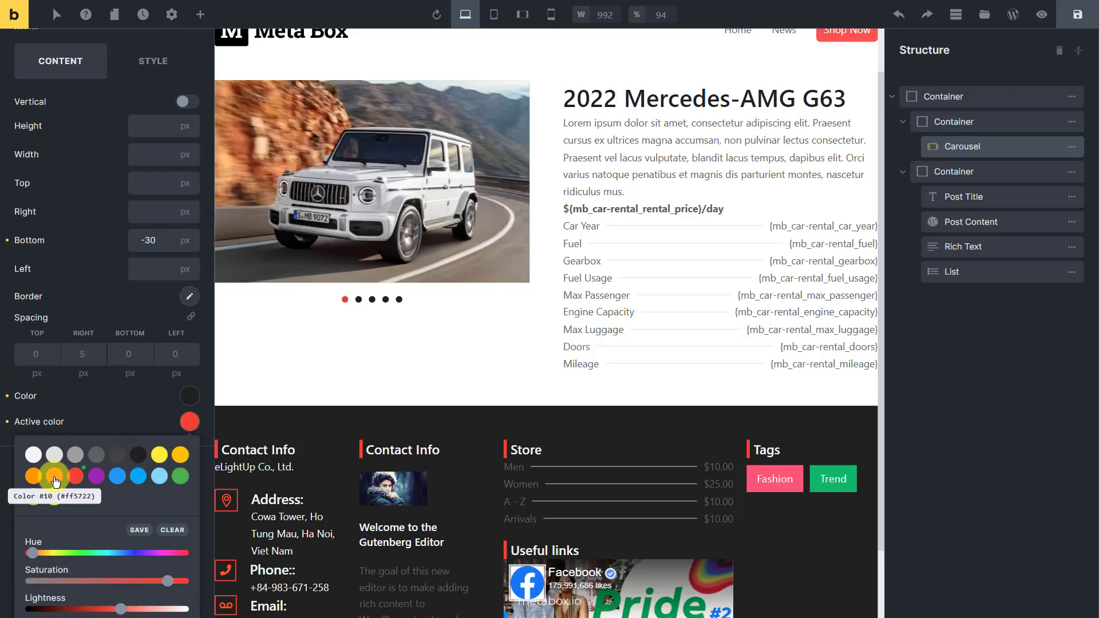
click(183, 434)
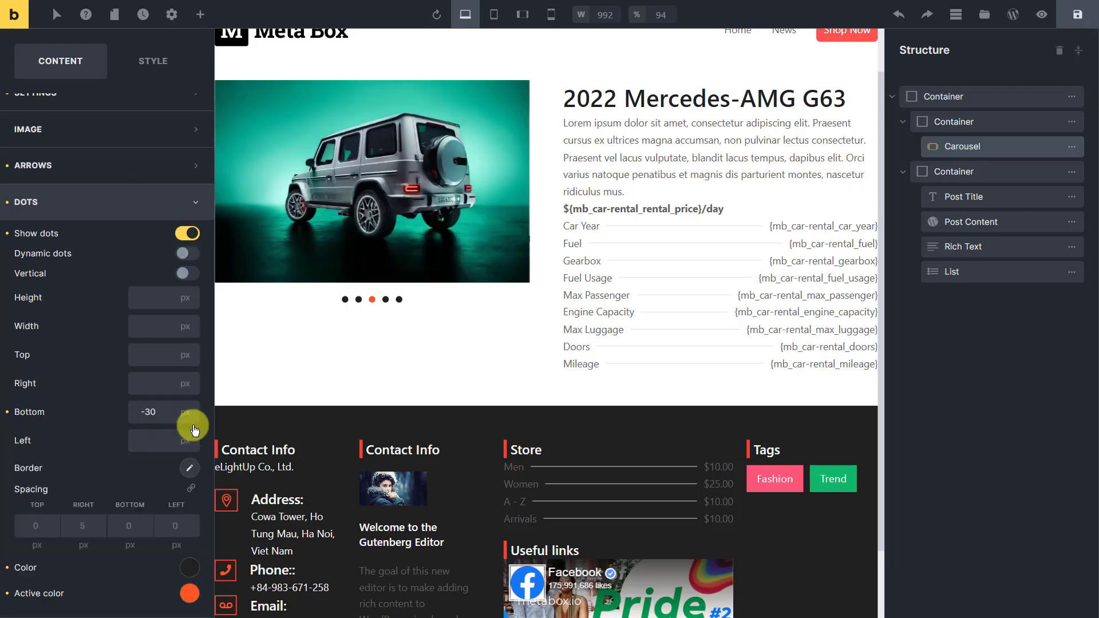
Step: Give the Post Content element 20 px top and bottom margins
click(158, 206)
click(1016, 221)
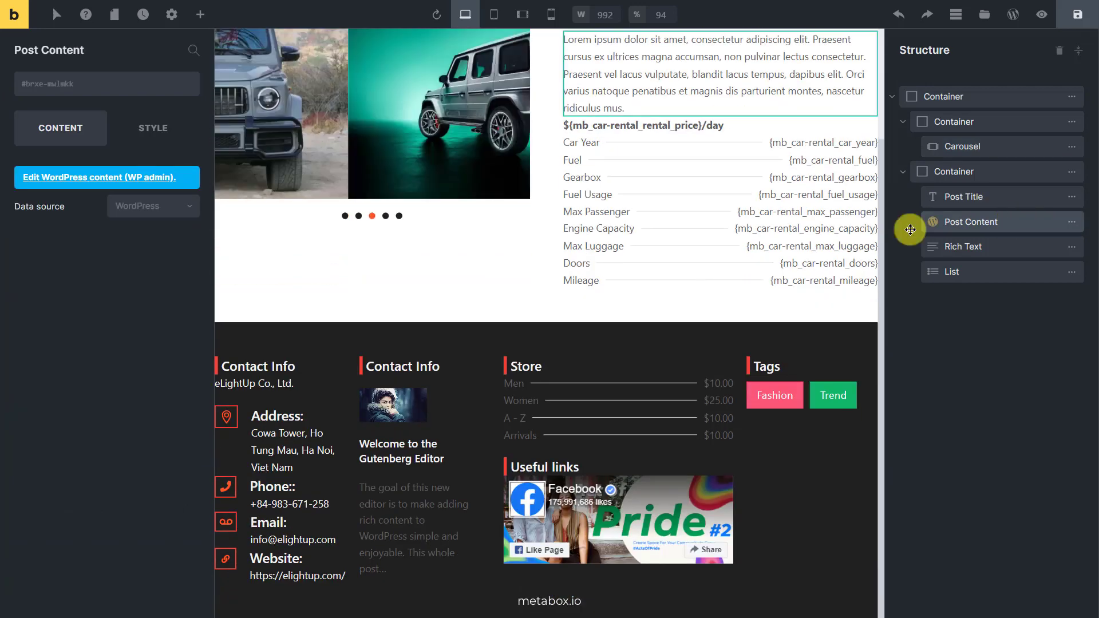
click(153, 128)
click(143, 175)
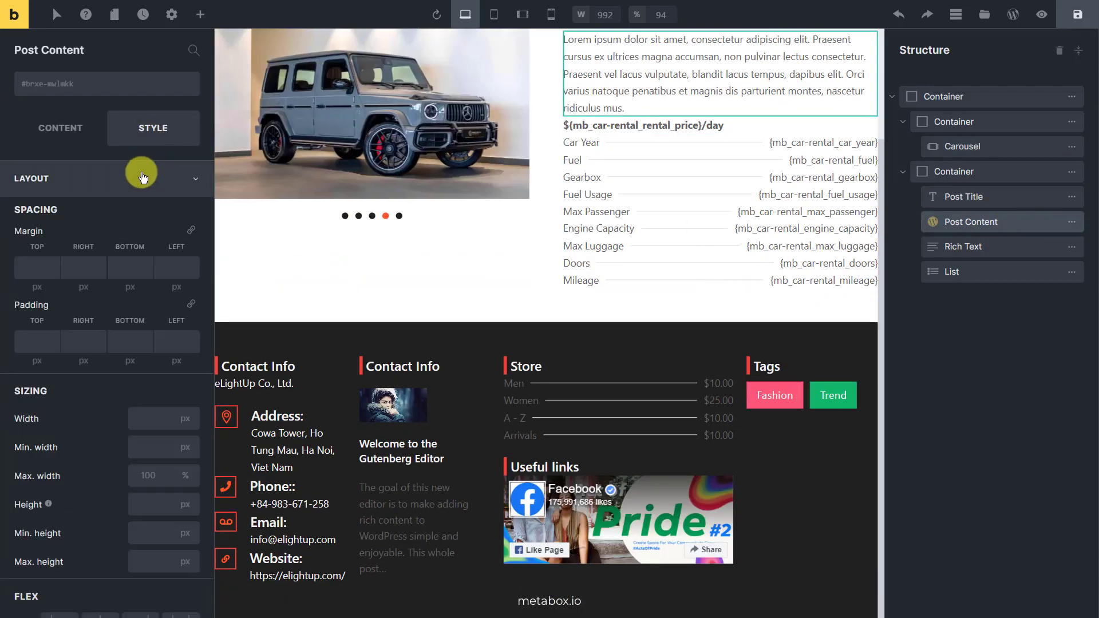
text(20)
click(126, 269)
text(20)
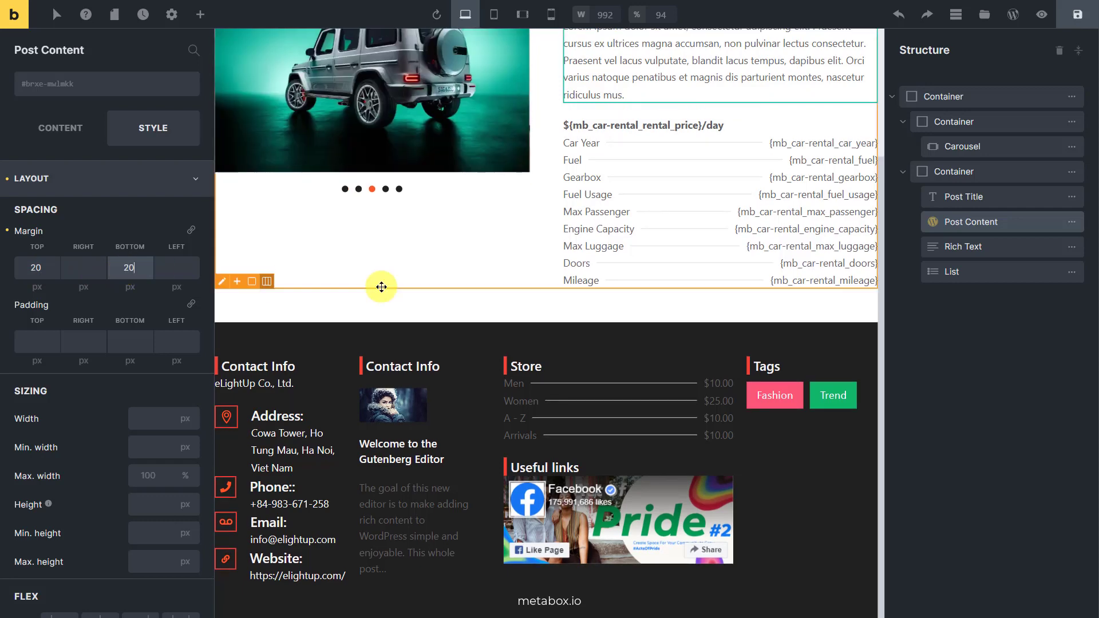
scroll(422, 307, up, 3)
Step: Enlarge the Rich Text price's font size and color it orange
click(962, 248)
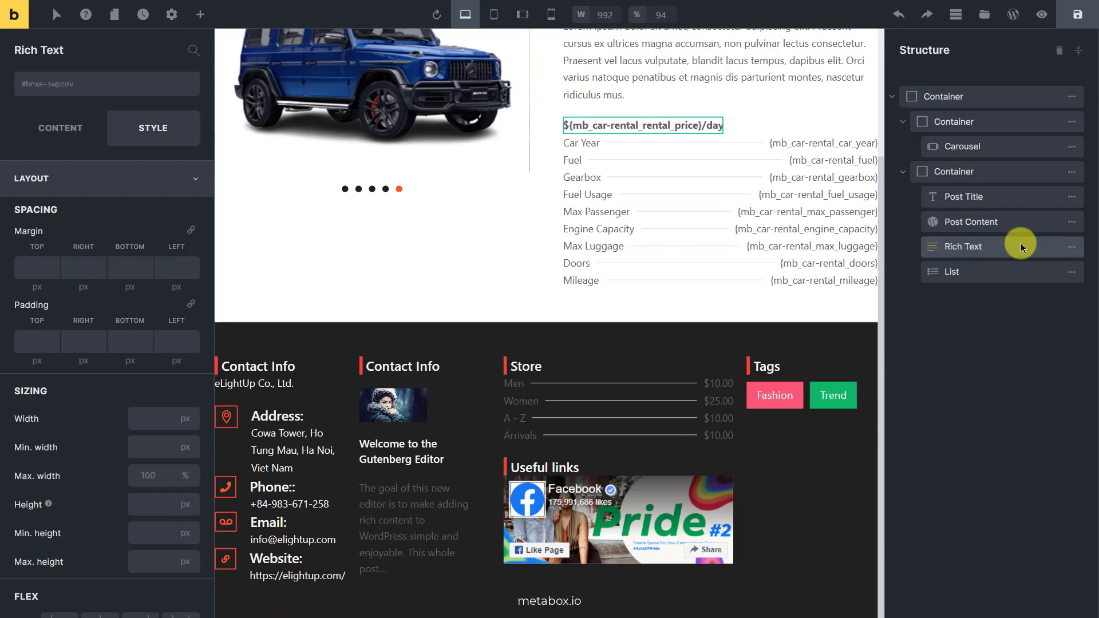
click(154, 177)
click(150, 215)
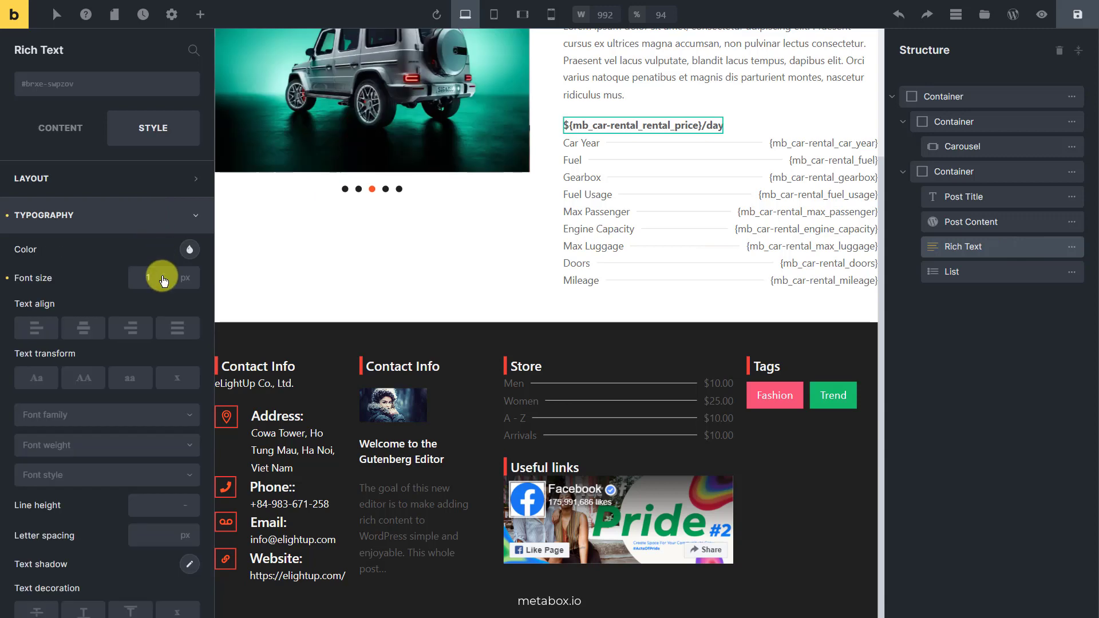
click(154, 278)
text(0)
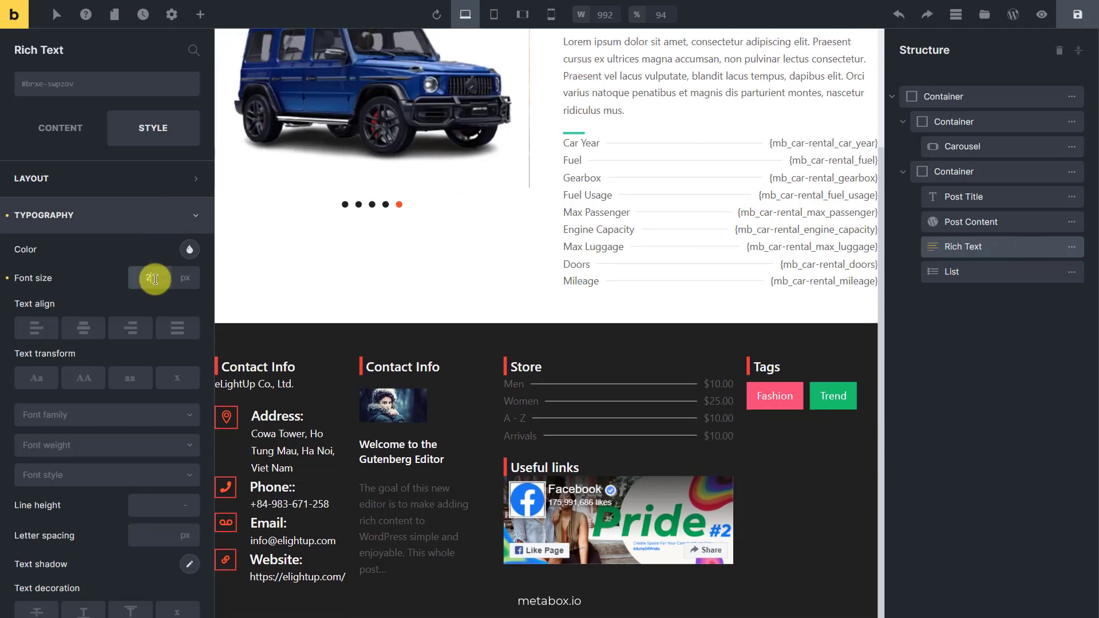
click(189, 250)
click(54, 309)
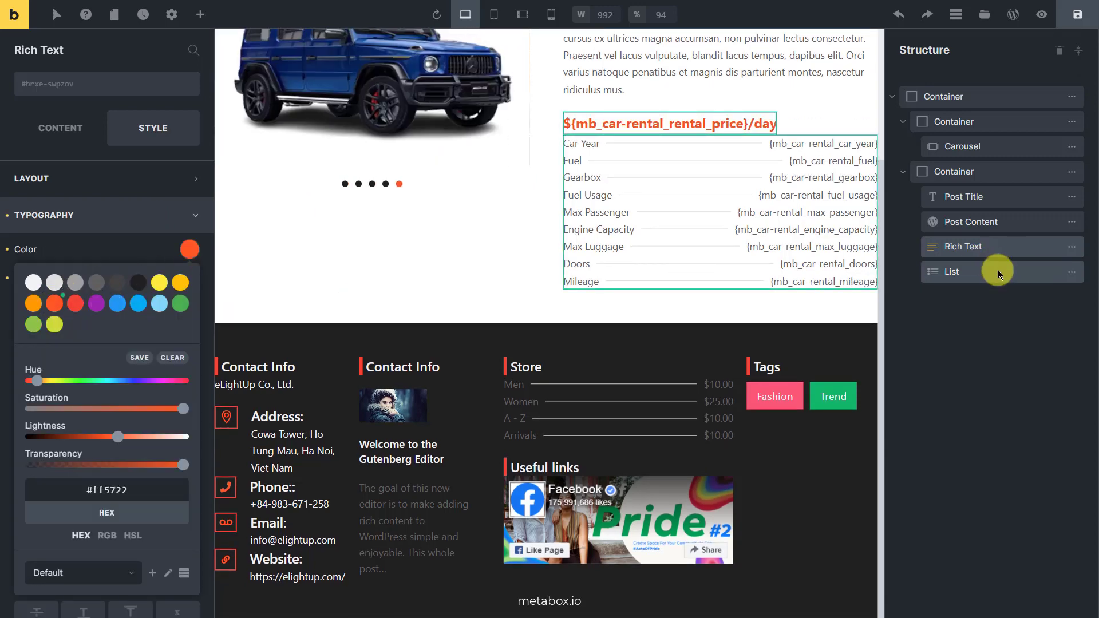
Step: Set the car details list titles to Heading 5 with 16 px font size
click(927, 270)
click(150, 180)
click(36, 269)
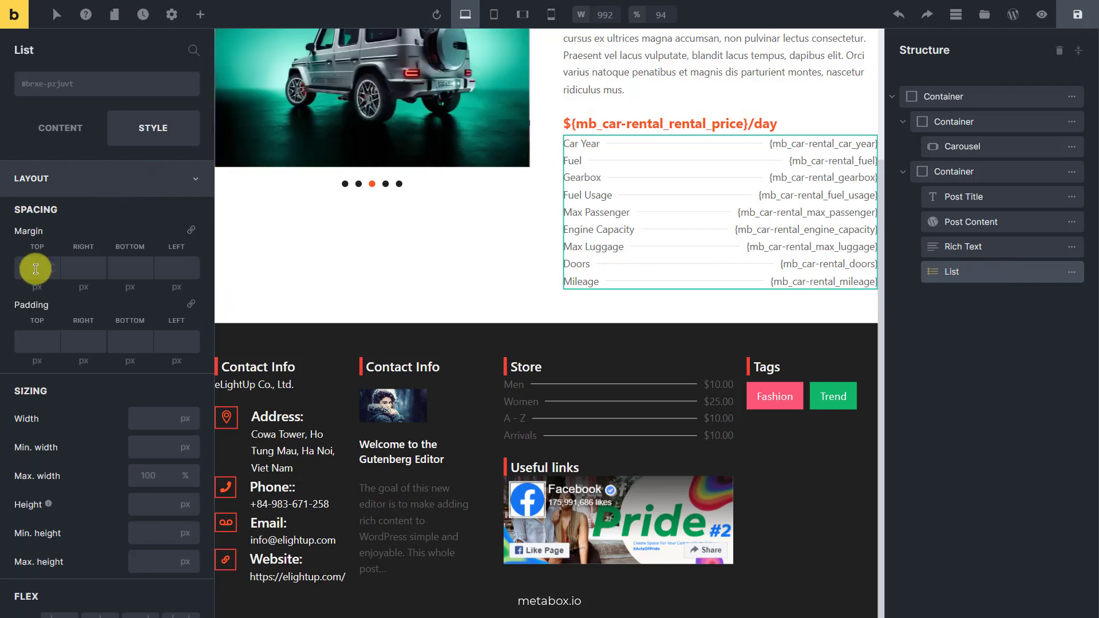
click(73, 179)
click(51, 128)
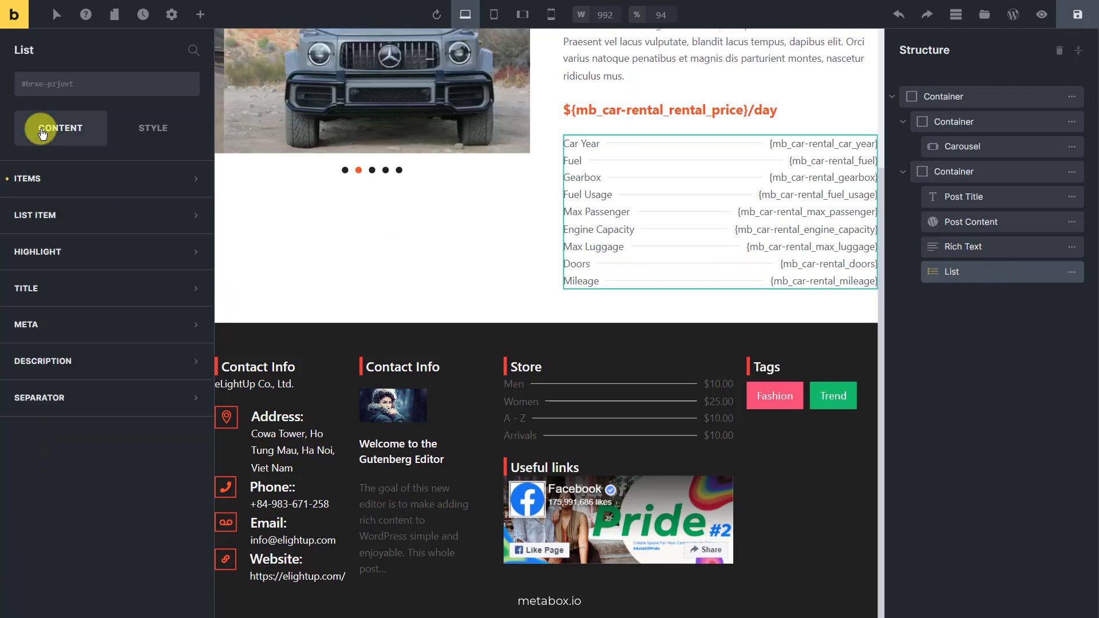
click(127, 289)
click(174, 403)
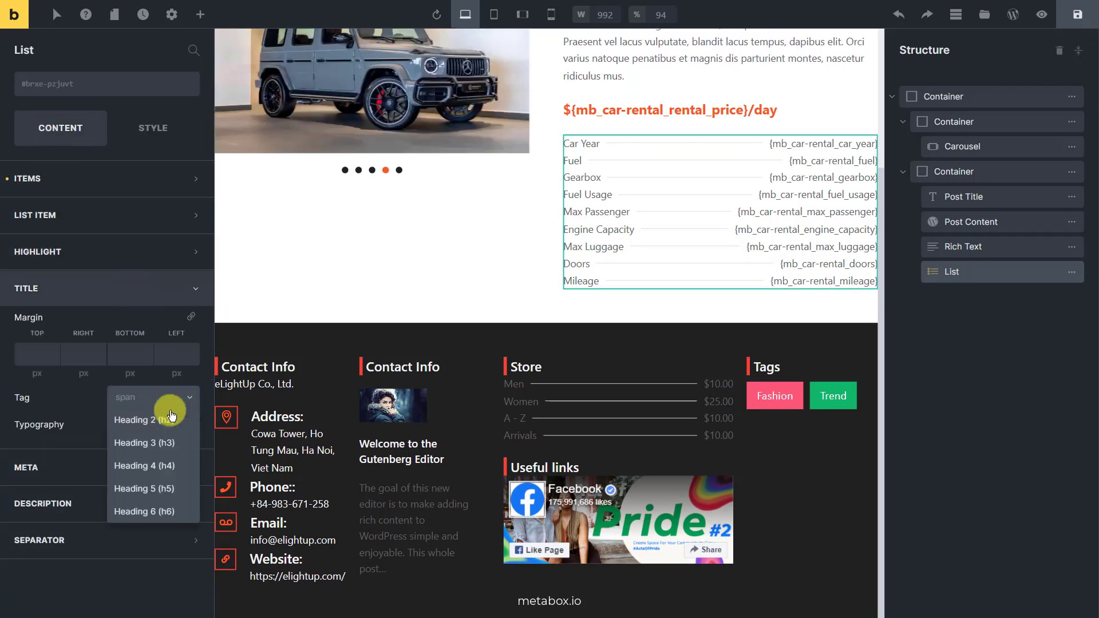
click(147, 482)
click(191, 426)
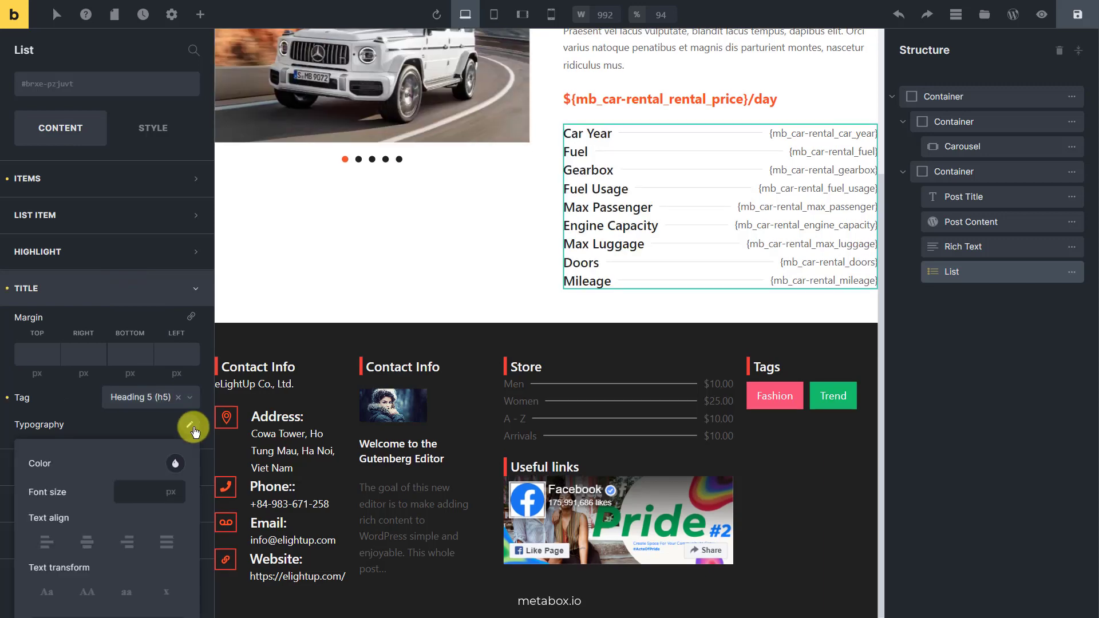
click(146, 487)
text(16)
click(106, 289)
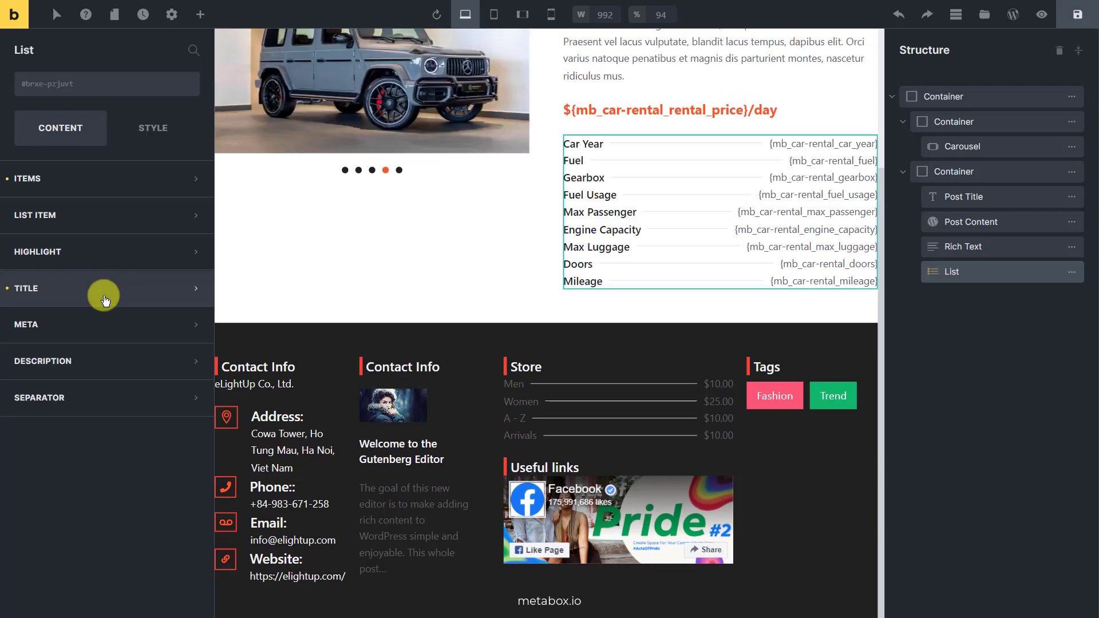
Step: Make the list's field values italic
click(124, 327)
click(189, 432)
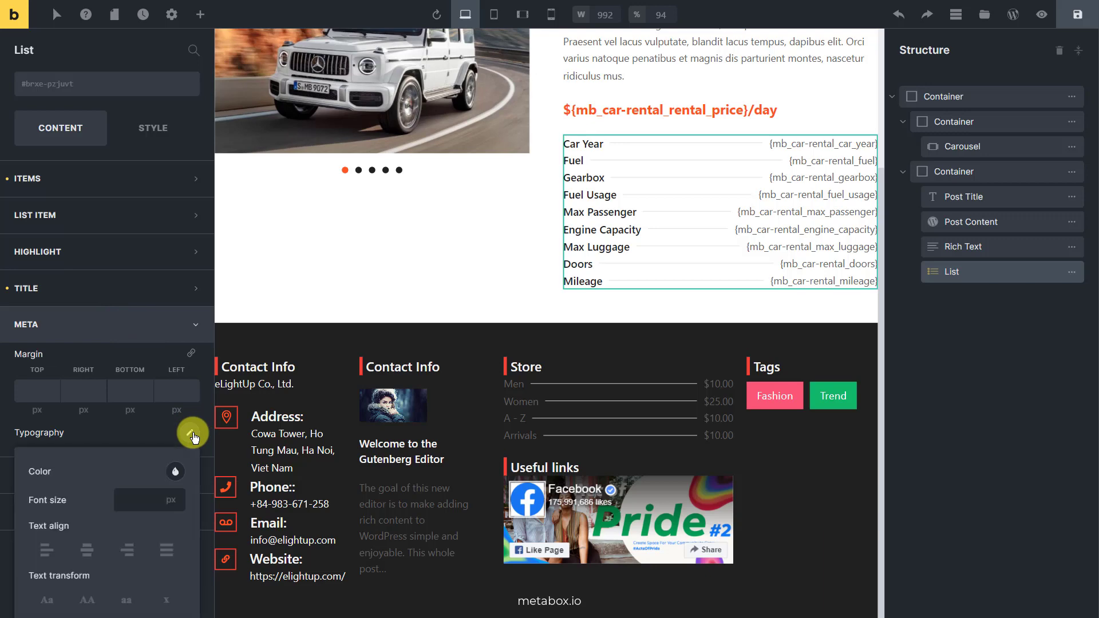
scroll(154, 444, down, 4)
click(167, 469)
click(109, 514)
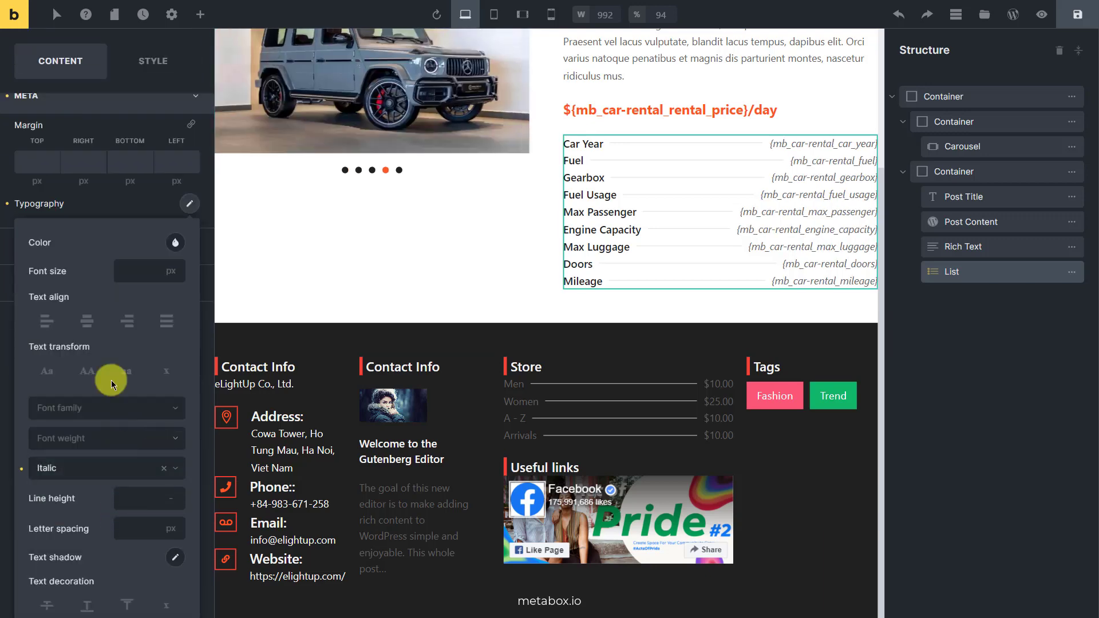
Step: Disable the separator lines between list items
click(115, 97)
click(134, 386)
click(184, 429)
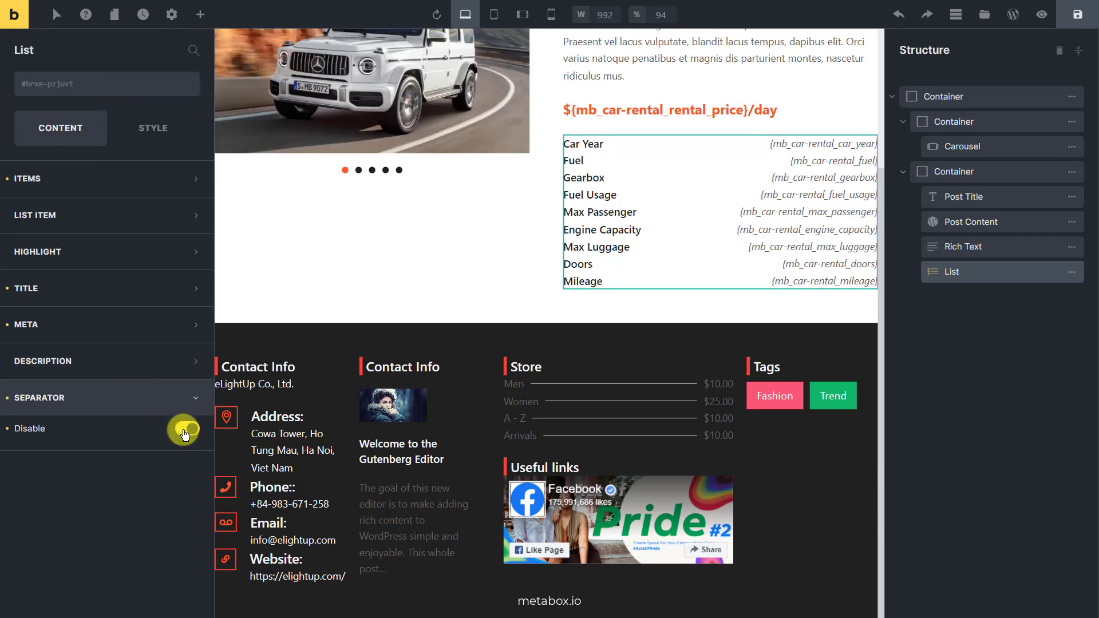
scroll(535, 269, up, 3)
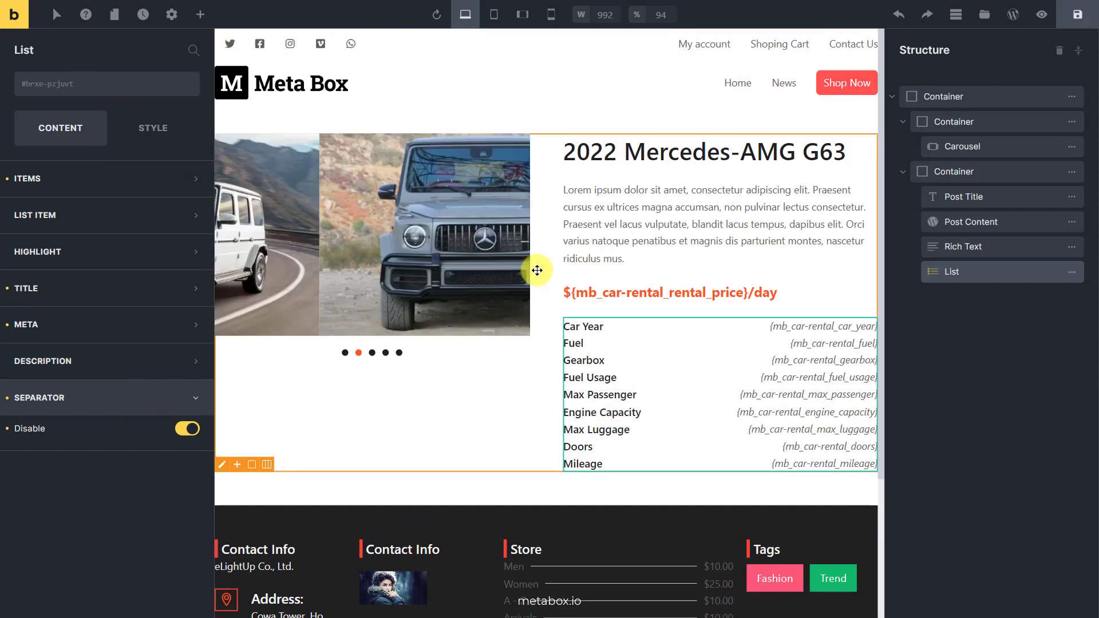
Step: Save the template and view the live Mercedes-AMG G63 page on the frontend
click(1077, 14)
click(1046, 16)
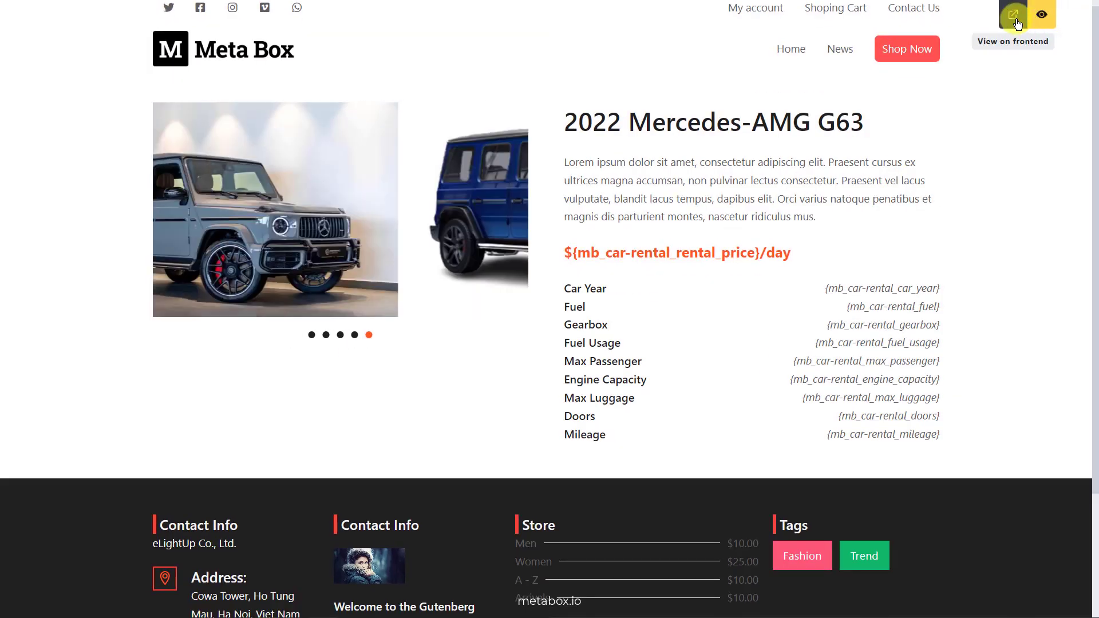
click(1016, 19)
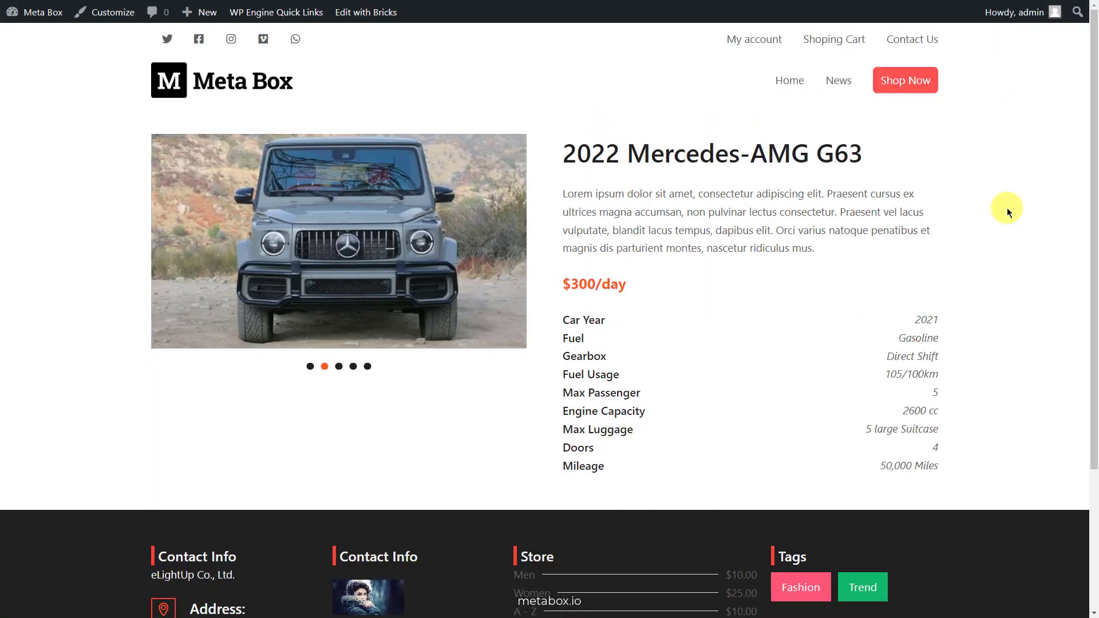